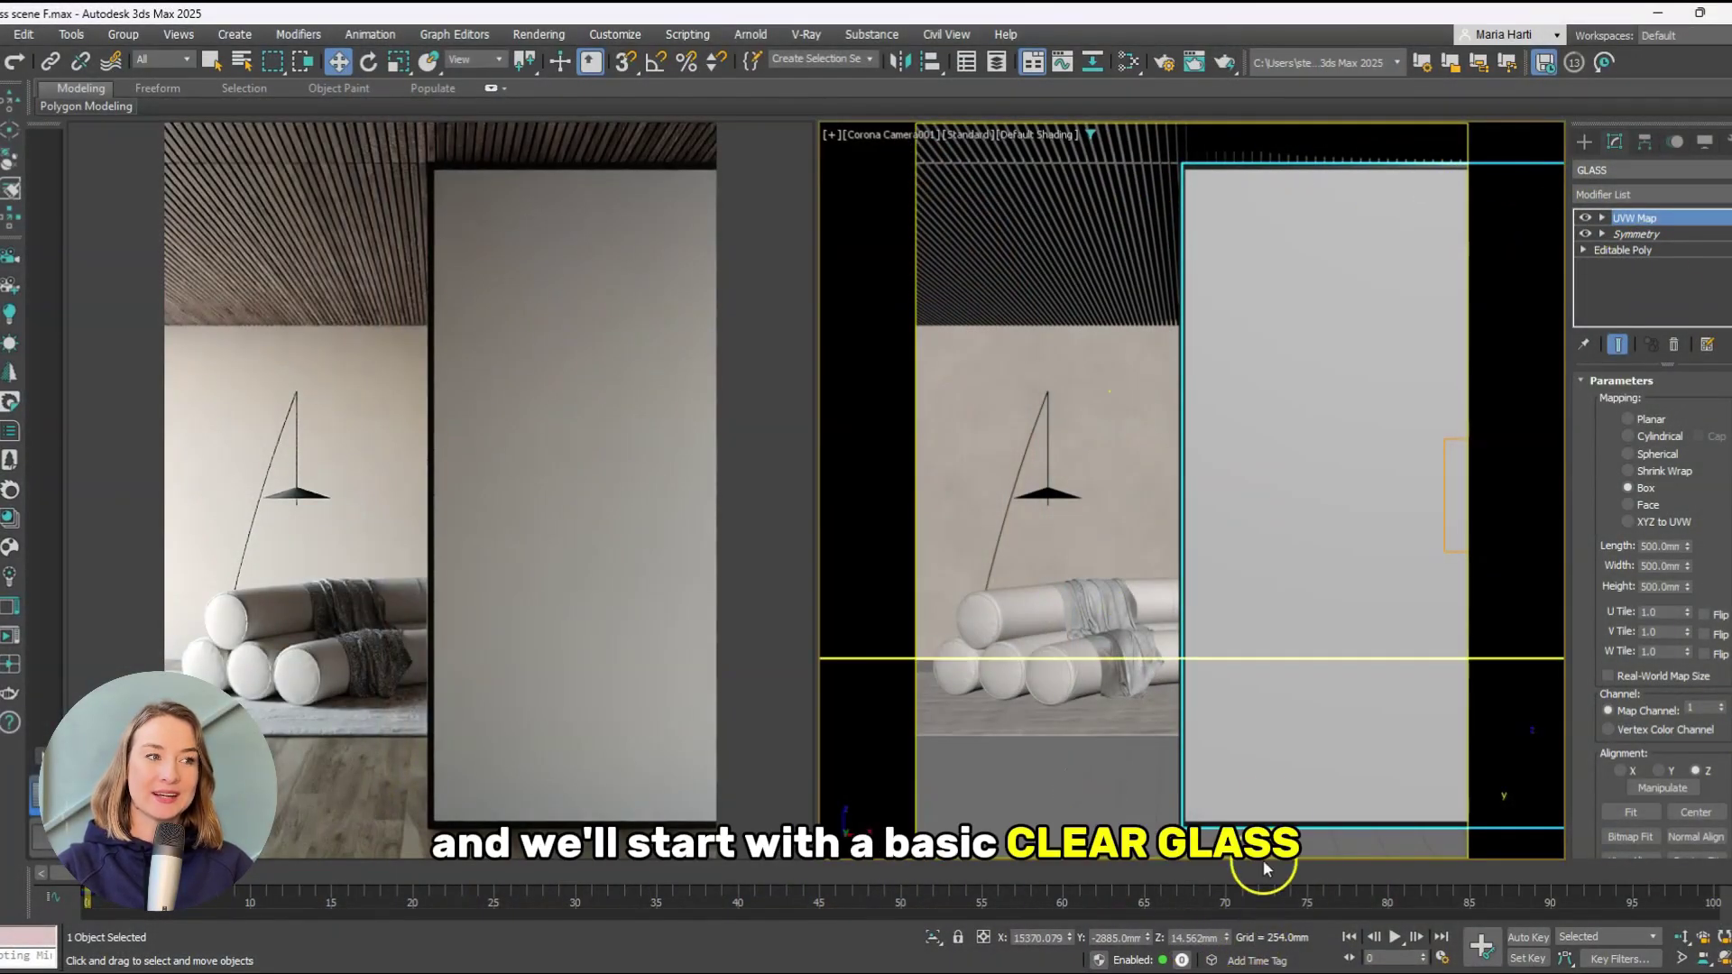
Open the Slate Material Editor and add a CoronaLegacyMtl node to View1
{"action": "left_click", "coordinate": [1122, 63]}
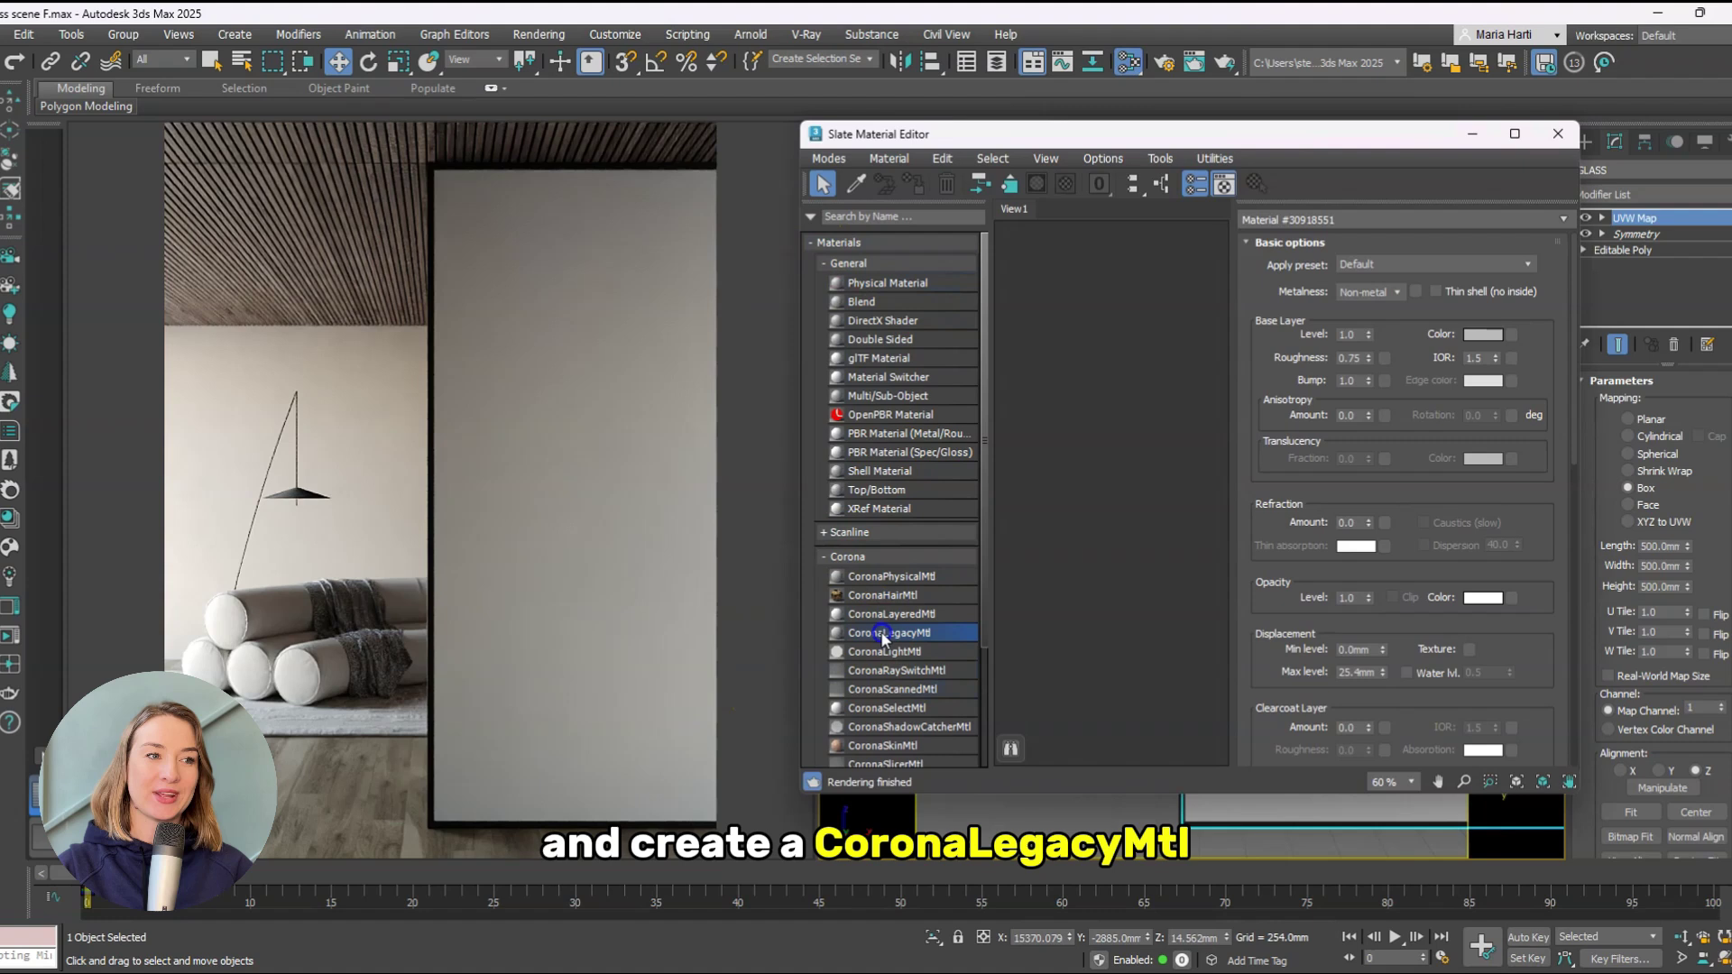
{"action": "left_click_drag", "start_coordinate": [1148, 394], "coordinate": [1146, 393]}
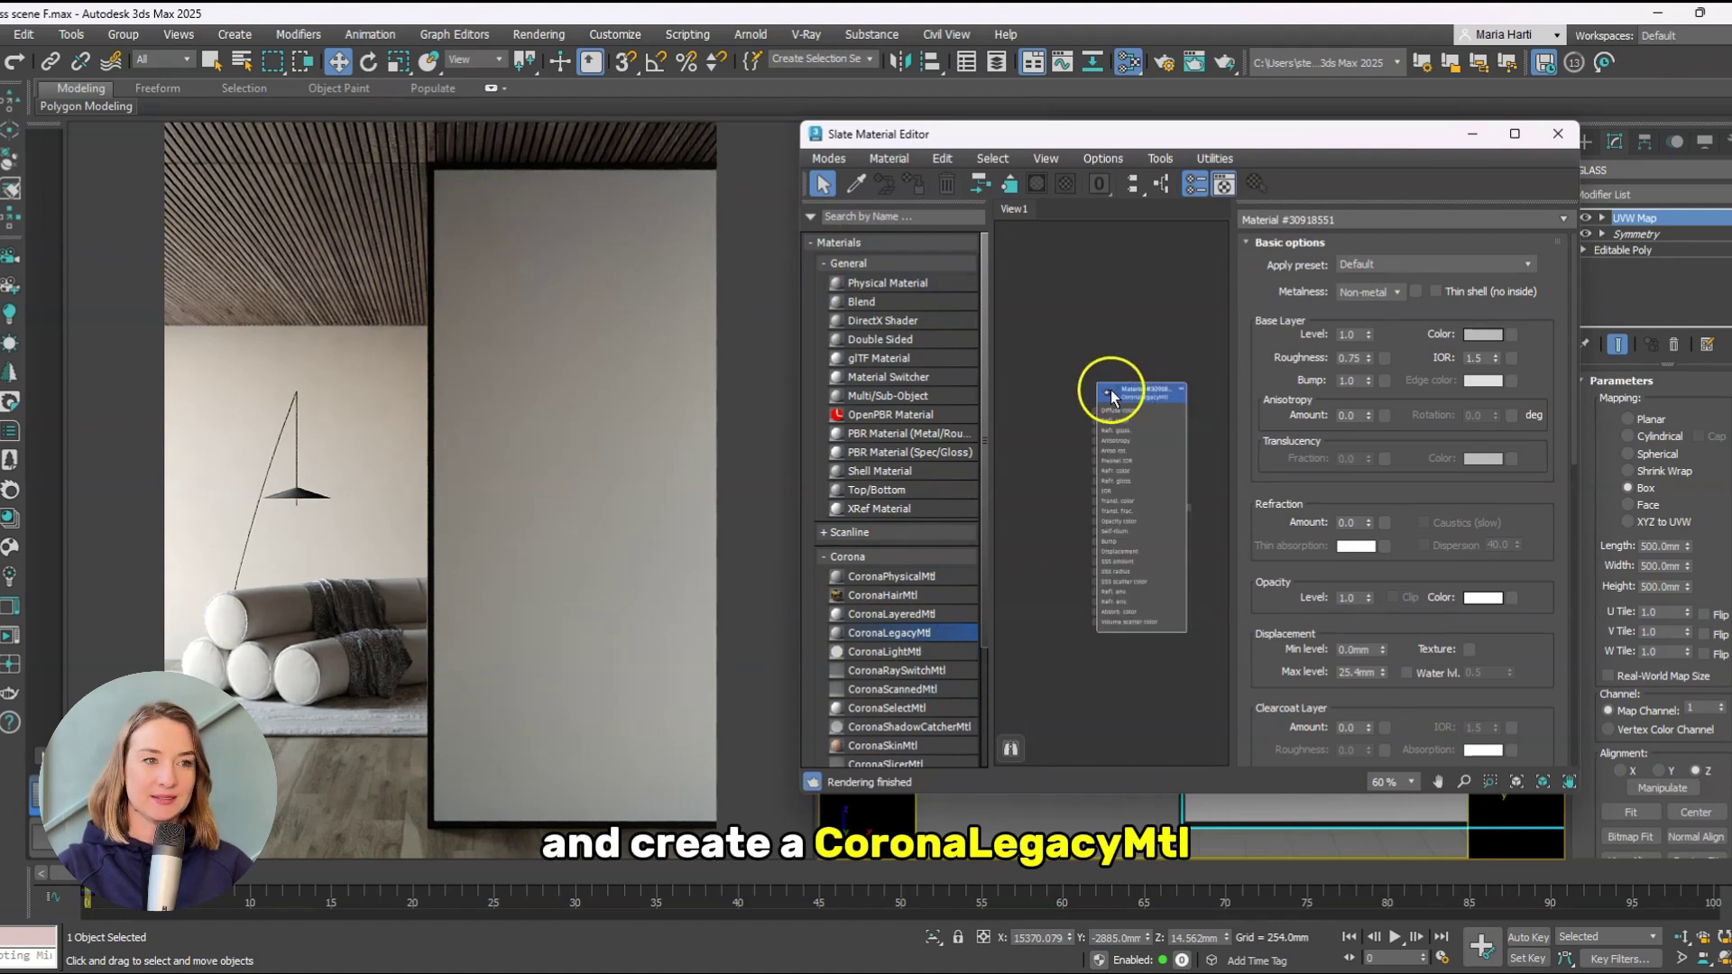
{"action": "double_click", "coordinate": [1110, 391]}
Name the material Clear glass and set its Reflection Level to 1
{"action": "left_click", "coordinate": [1350, 219]}
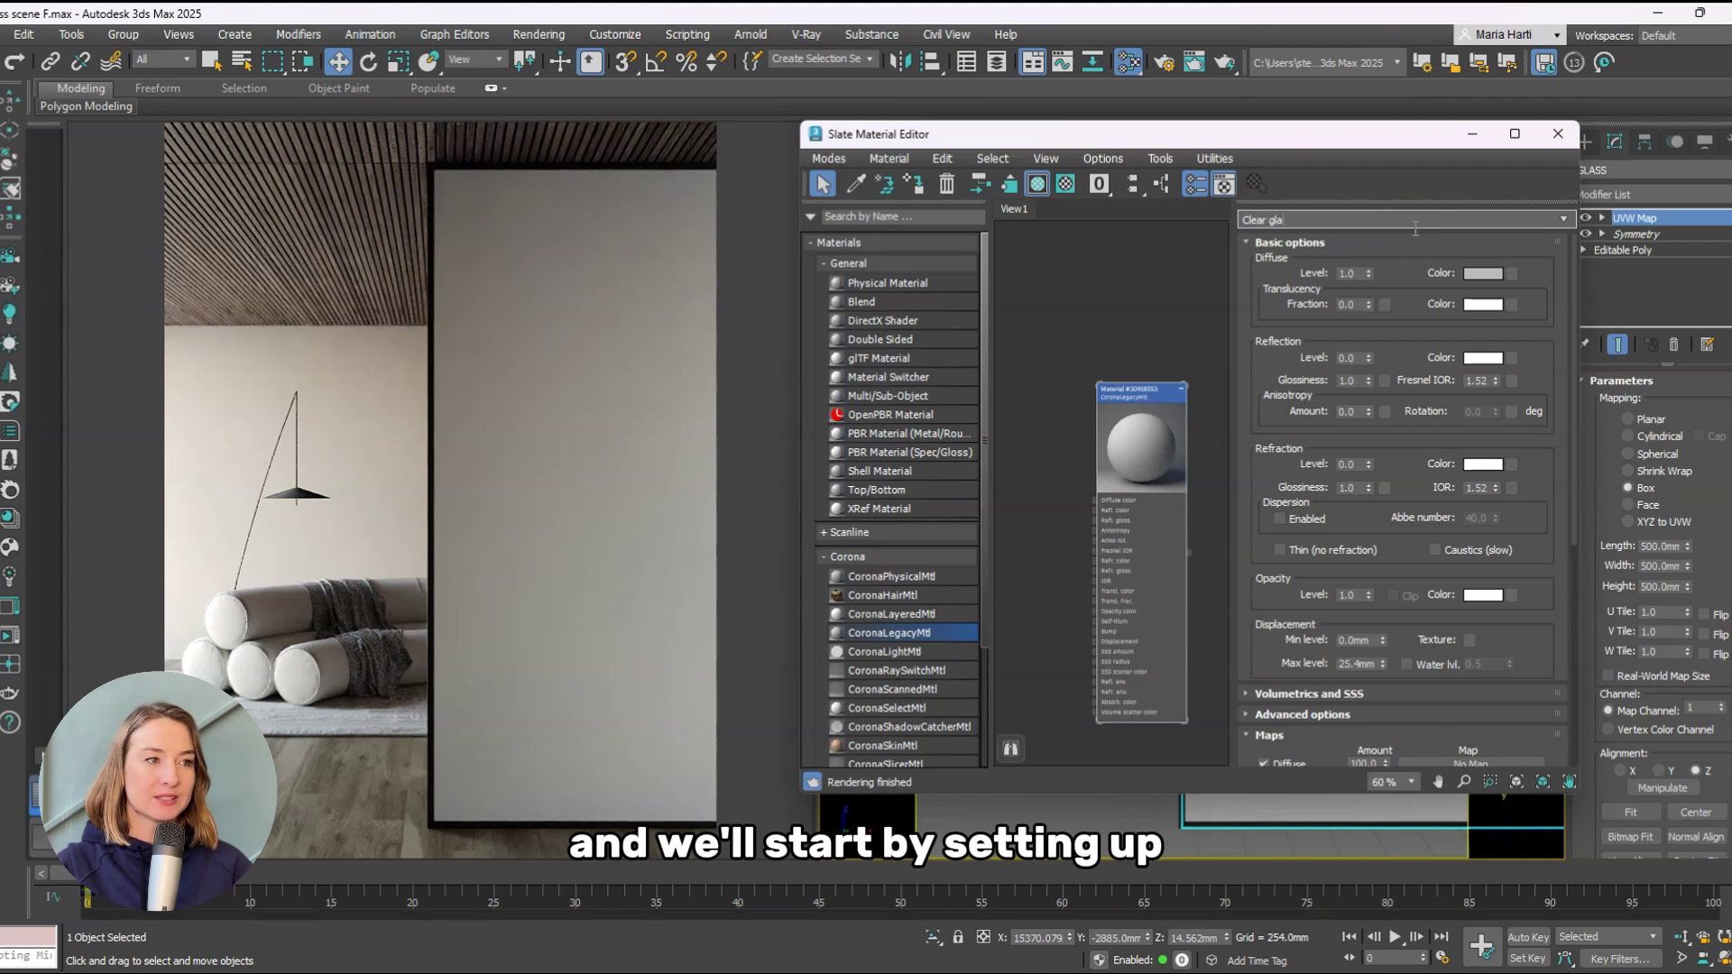
{"action": "double_click", "coordinate": [1357, 358]}
{"action": "type", "text": "1"}
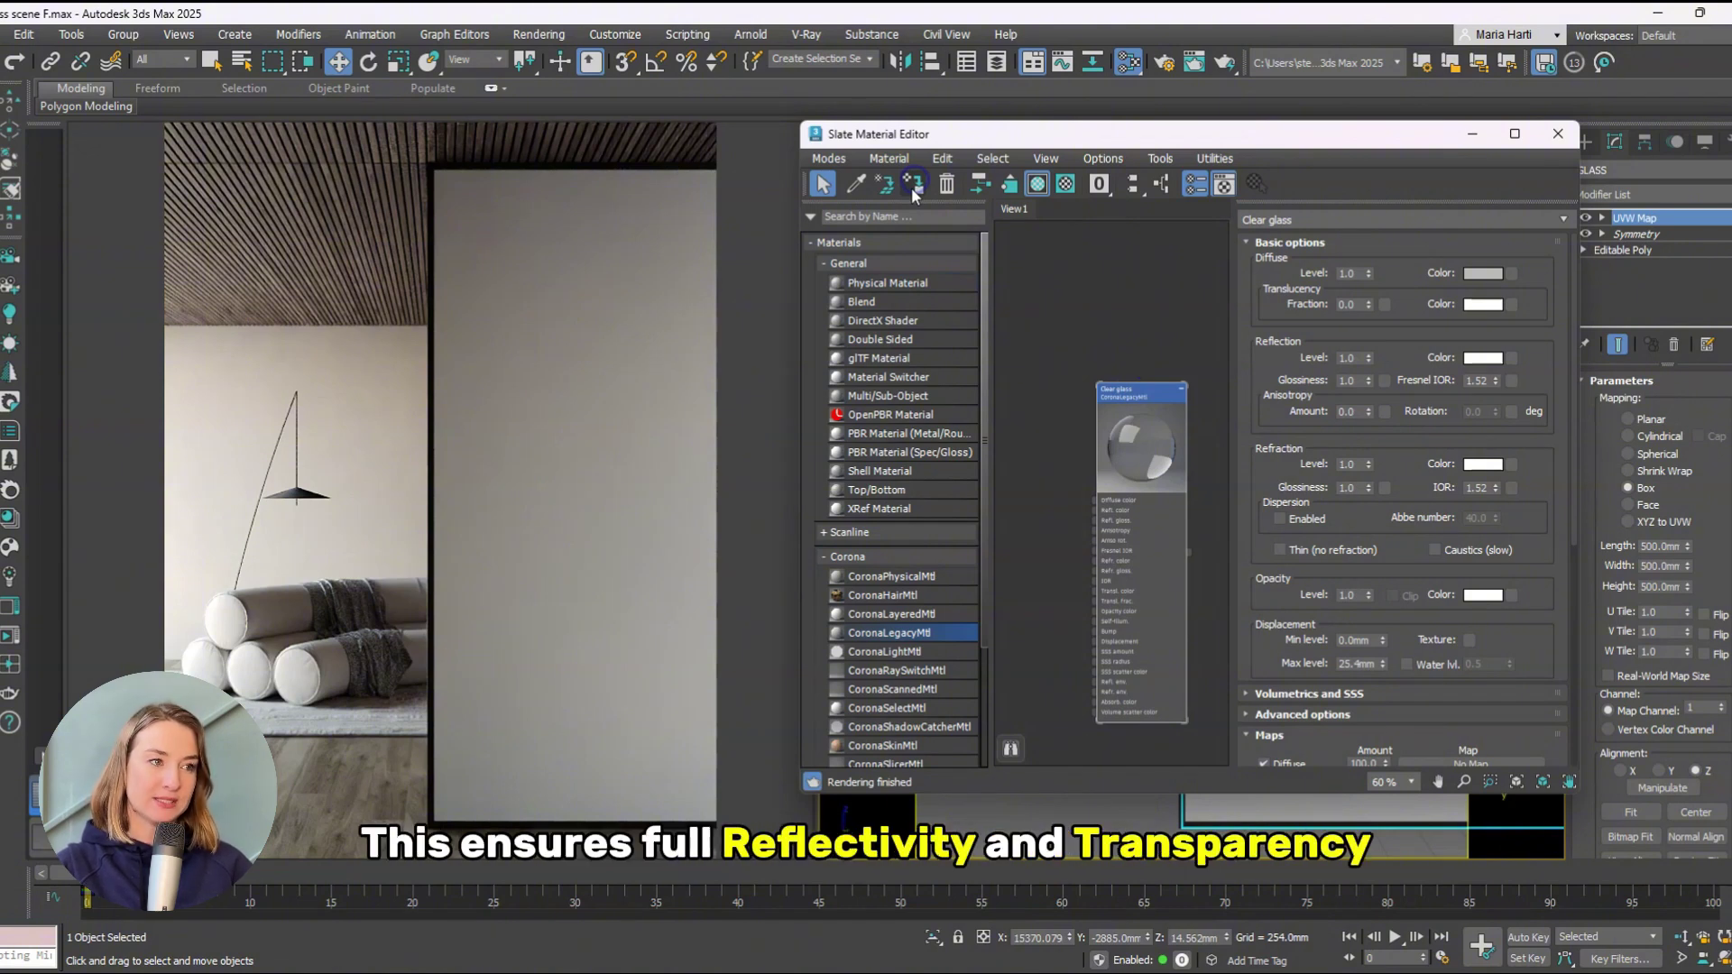
Start a Corona interactive render of the camera view showing the clear glass panel
{"action": "left_click_drag", "start_coordinate": [1229, 134], "coordinate": [1178, 194]}
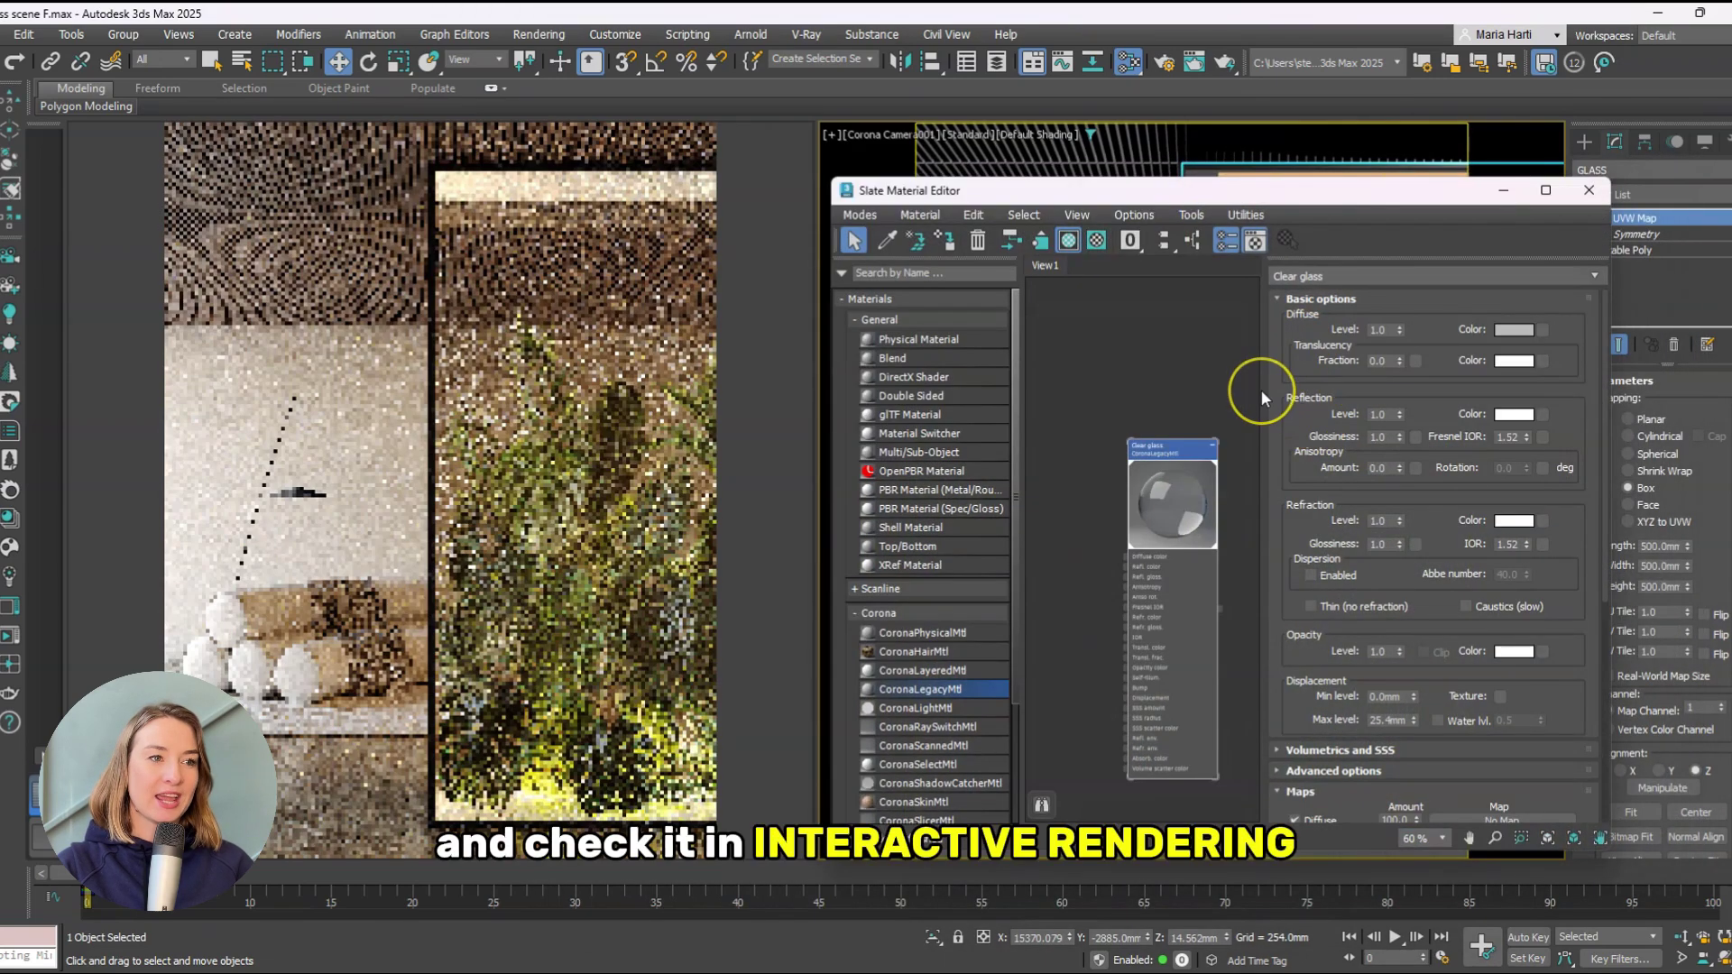
{"action": "left_click", "coordinate": [1314, 39]}
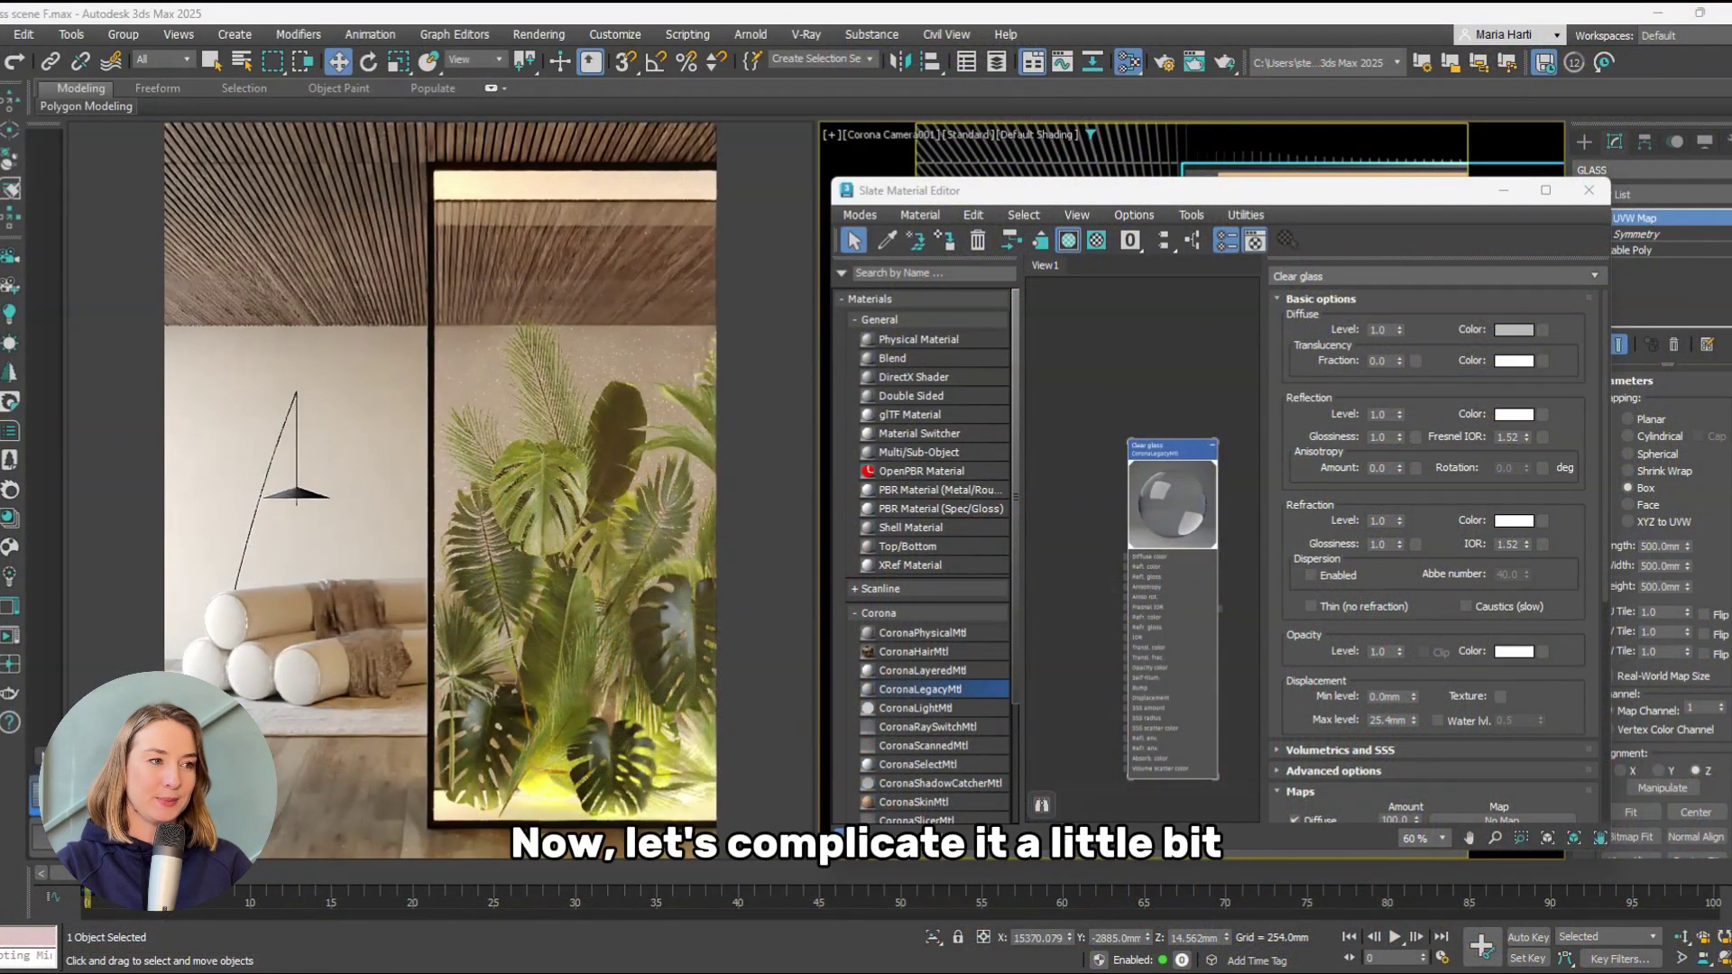
Duplicate the Clear glass node and rename the copy Frosted glass
{"action": "left_click", "coordinate": [1310, 607]}
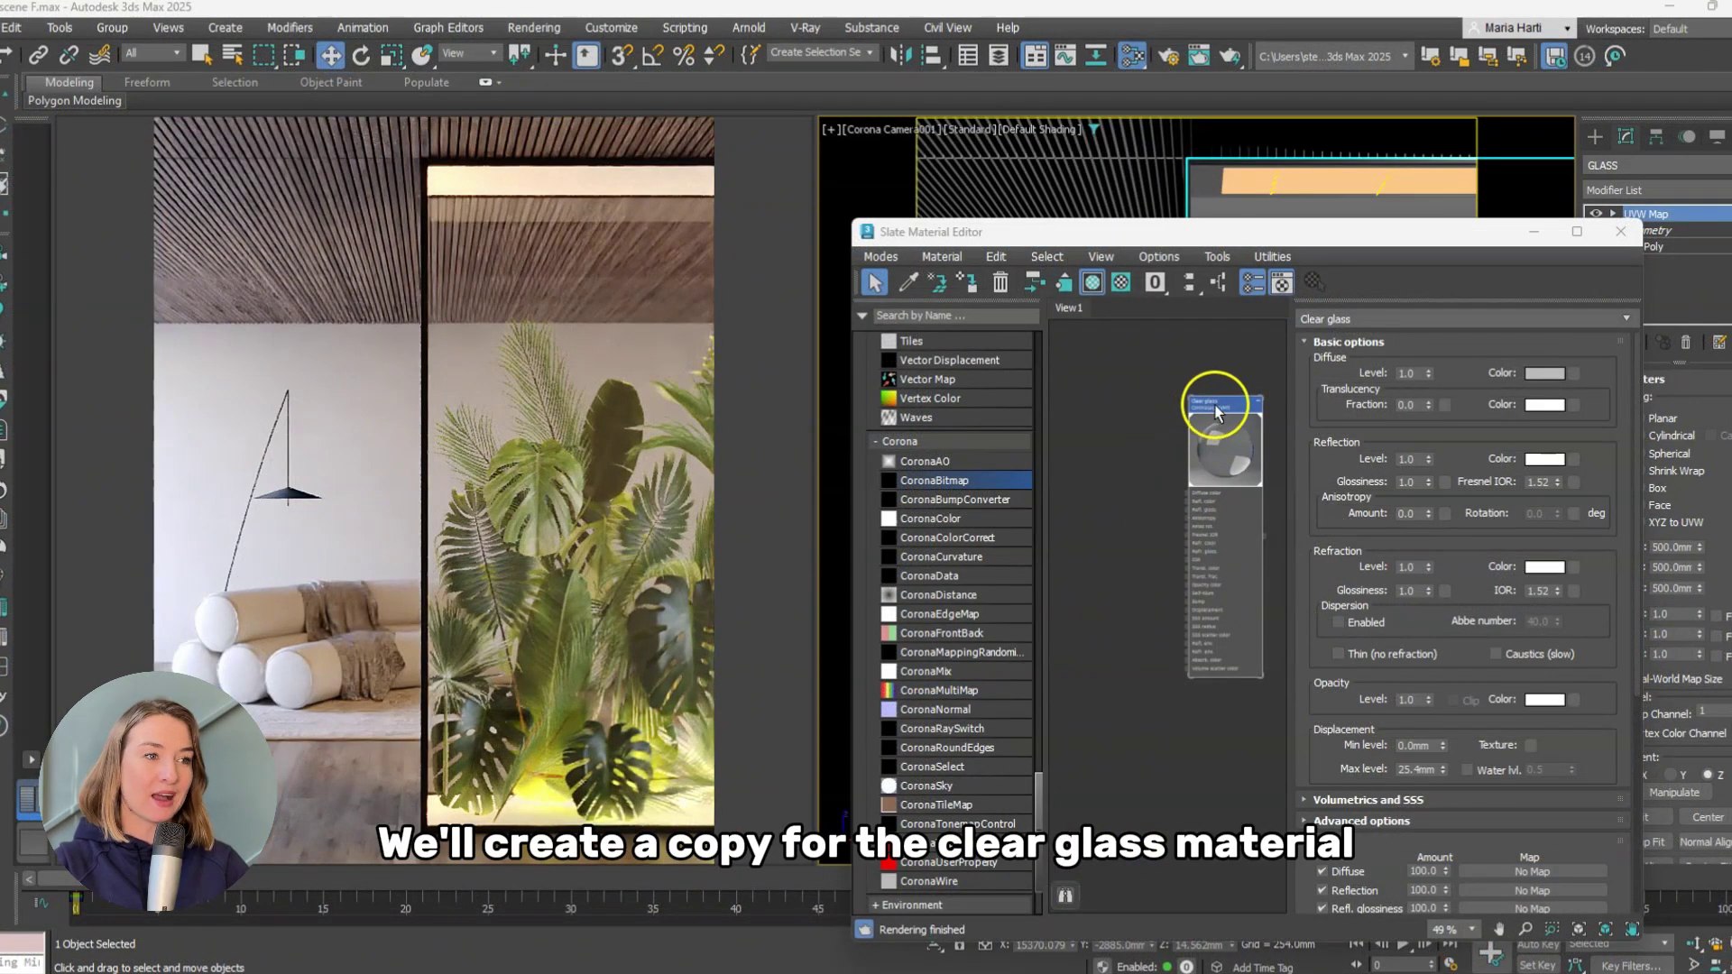
{"action": "left_click_drag", "start_coordinate": [1217, 412], "coordinate": [1101, 399], "text": "shift"}
{"action": "double_click", "coordinate": [1104, 393]}
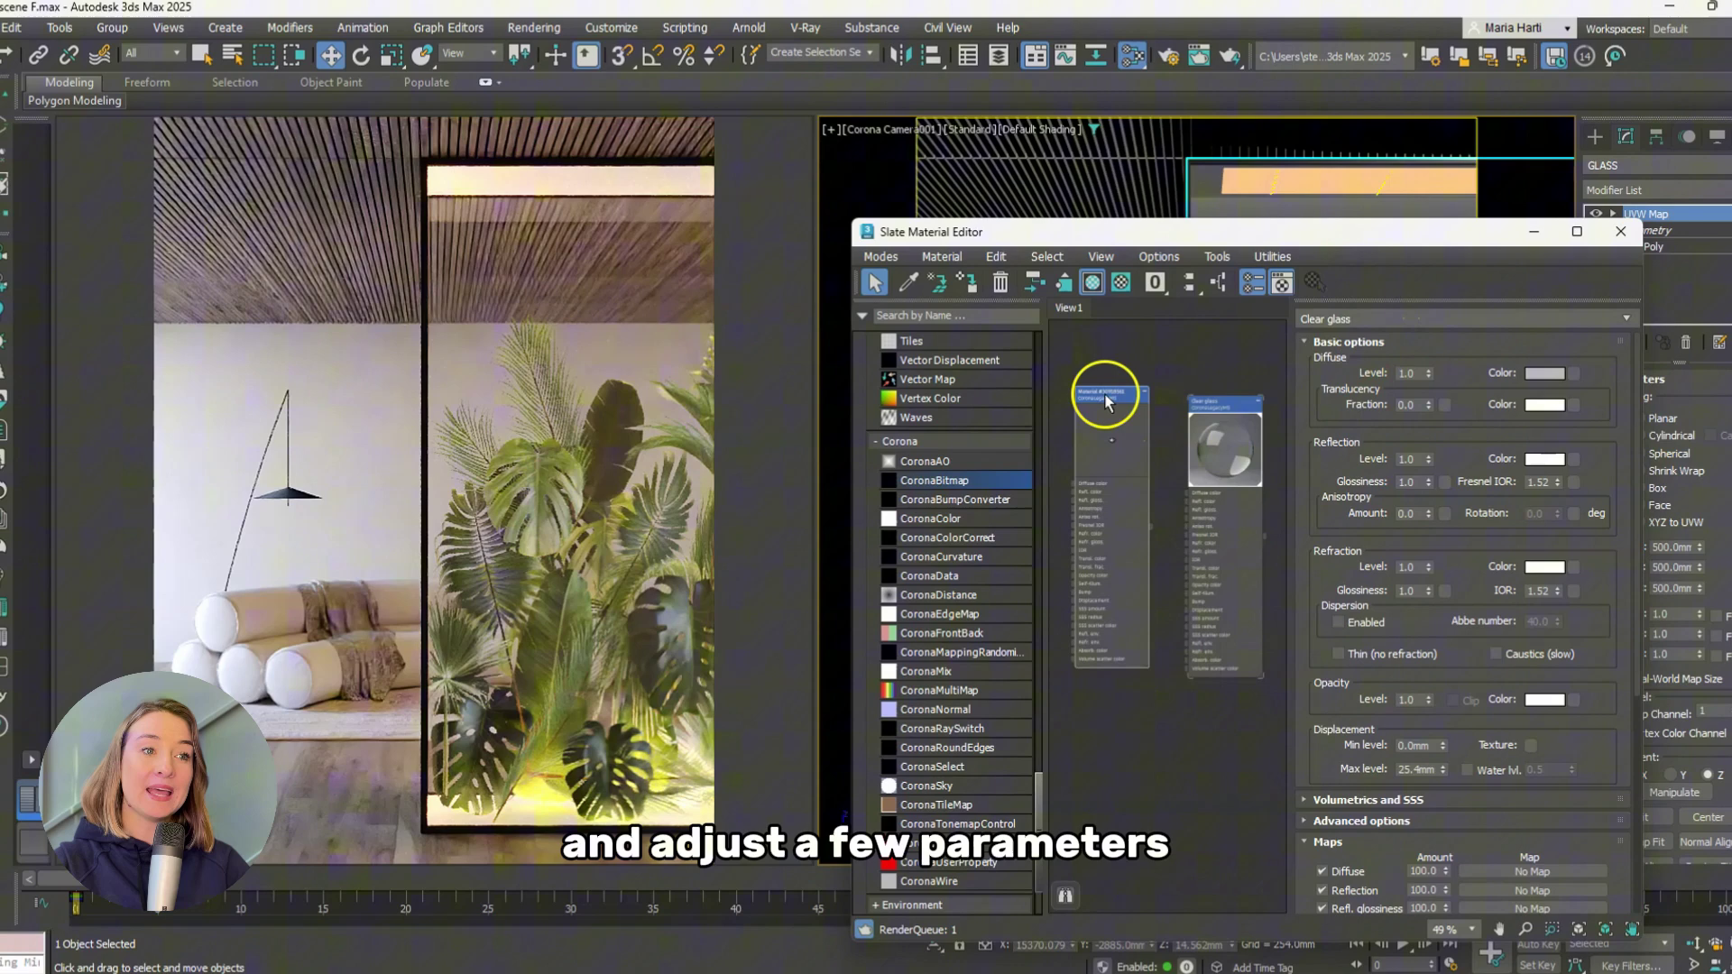
{"action": "left_click", "coordinate": [1406, 314]}
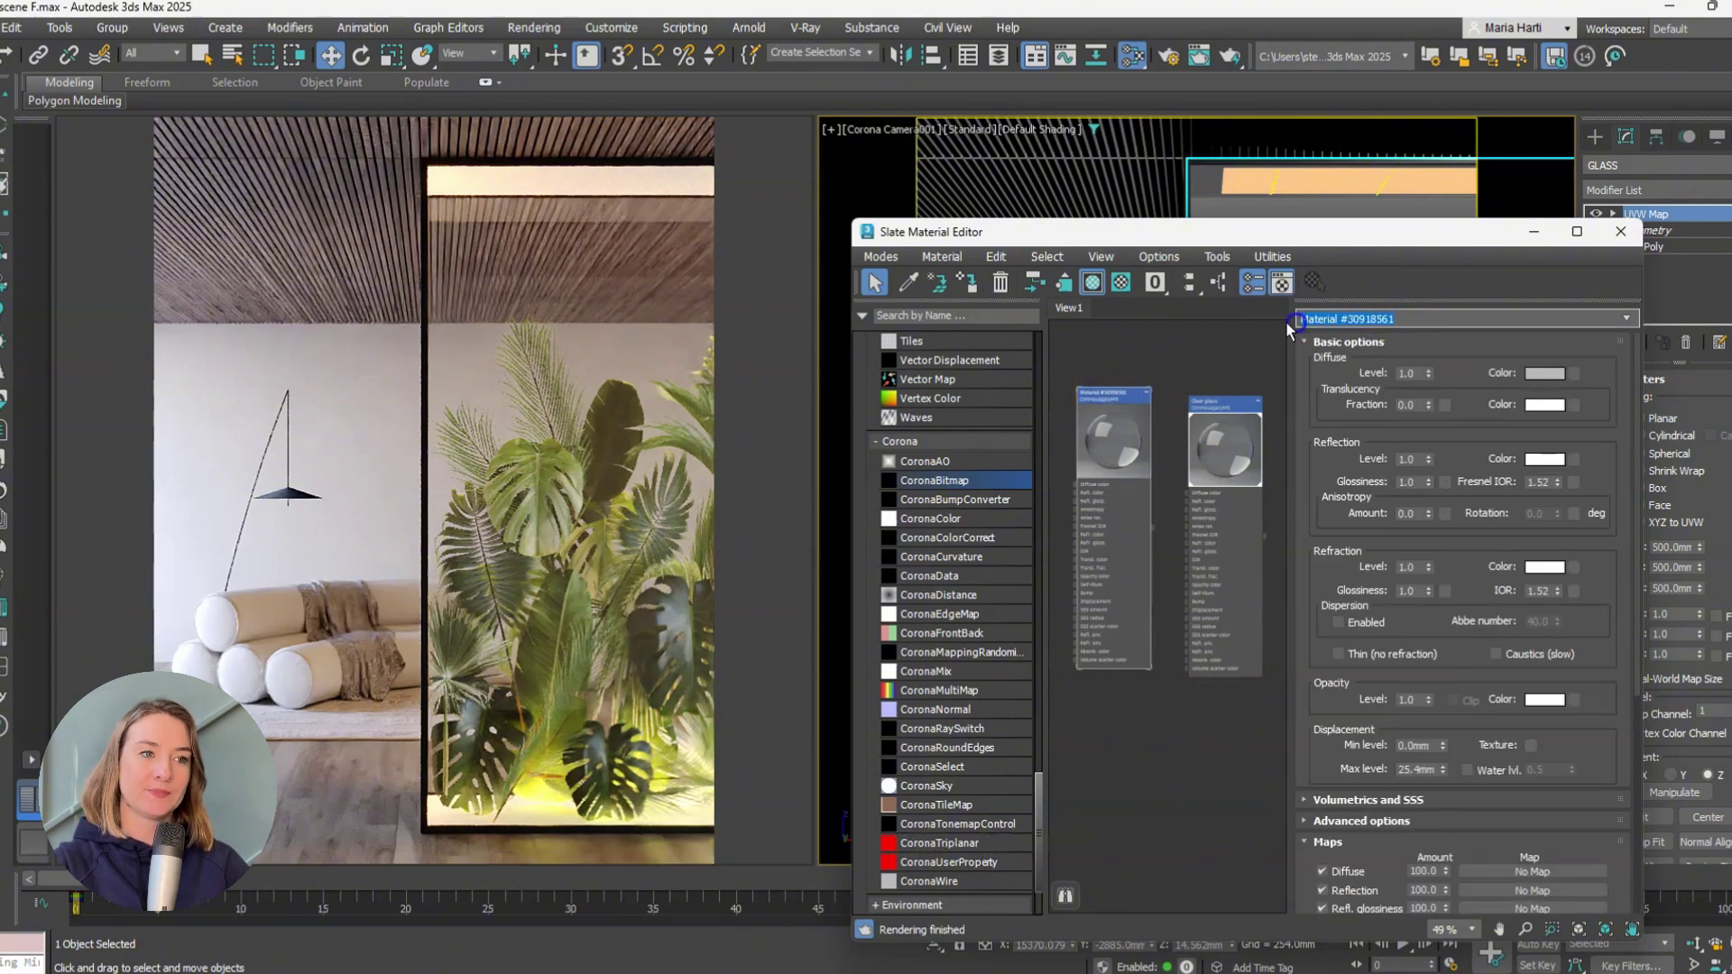
{"action": "type", "text": "Frosted glass"}
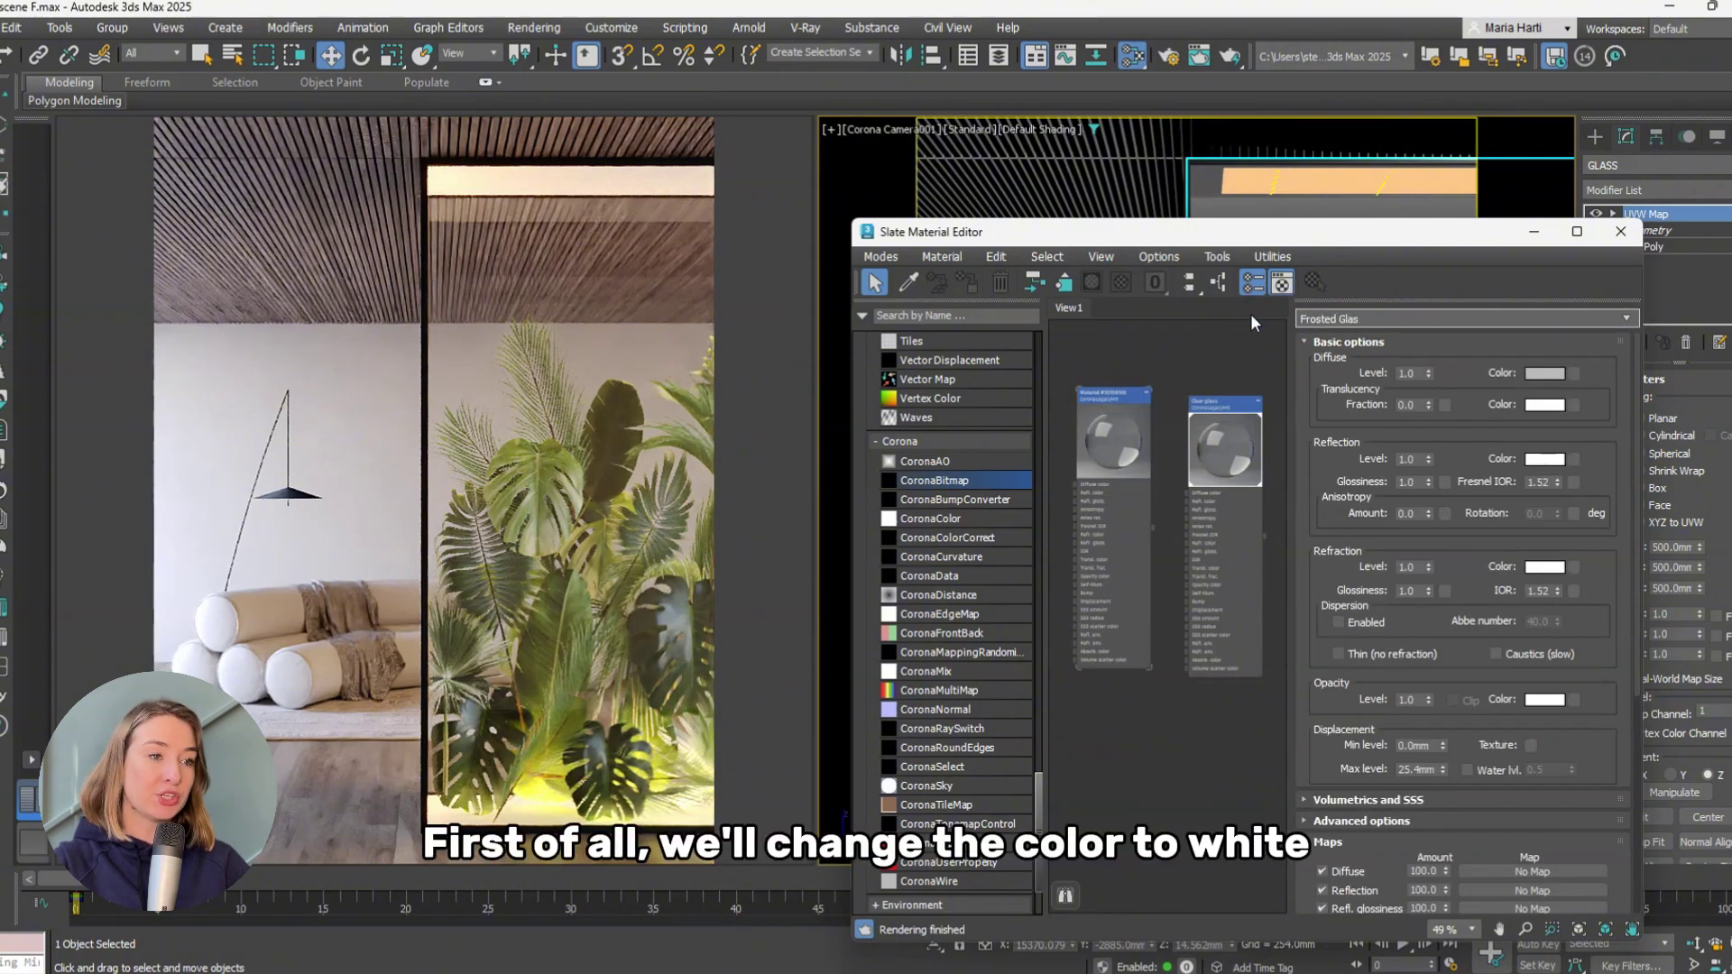
Give Frosted glass white diffuse, reflection glossiness 0.7, refraction level 0.99 and refraction glossiness 0.5
{"action": "left_click", "coordinate": [1544, 372]}
{"action": "left_click_drag", "start_coordinate": [1243, 293], "coordinate": [1241, 316]}
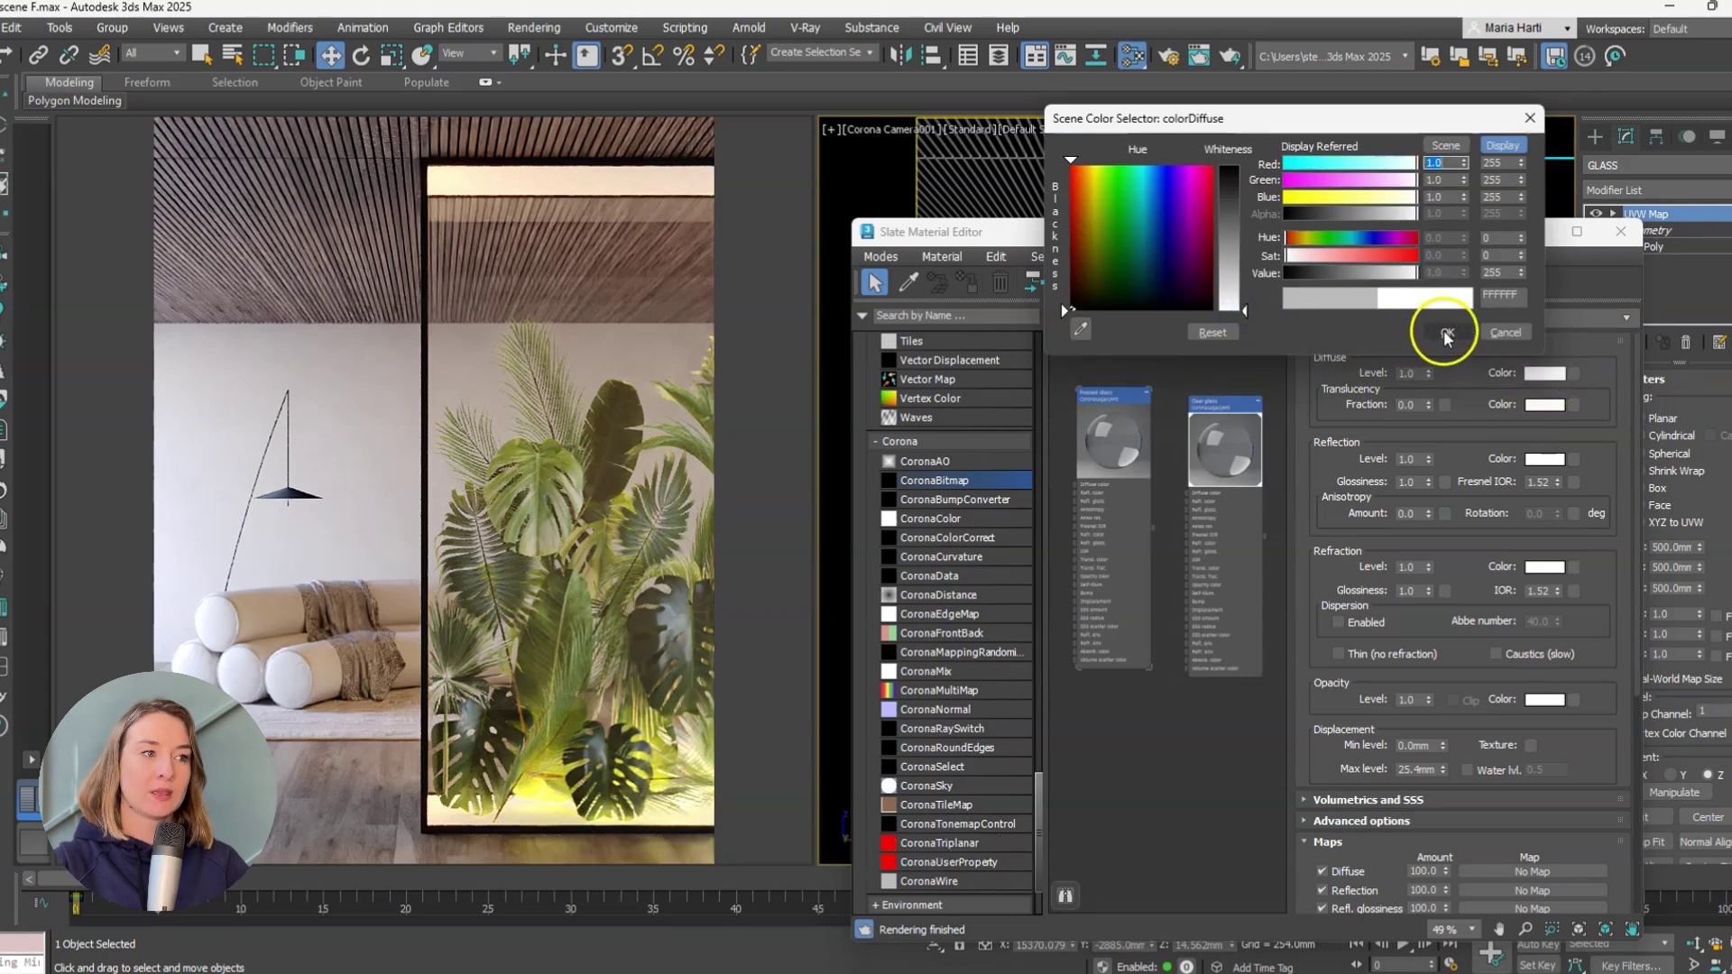
{"action": "left_click", "coordinate": [1447, 332]}
{"action": "left_click", "coordinate": [1407, 478]}
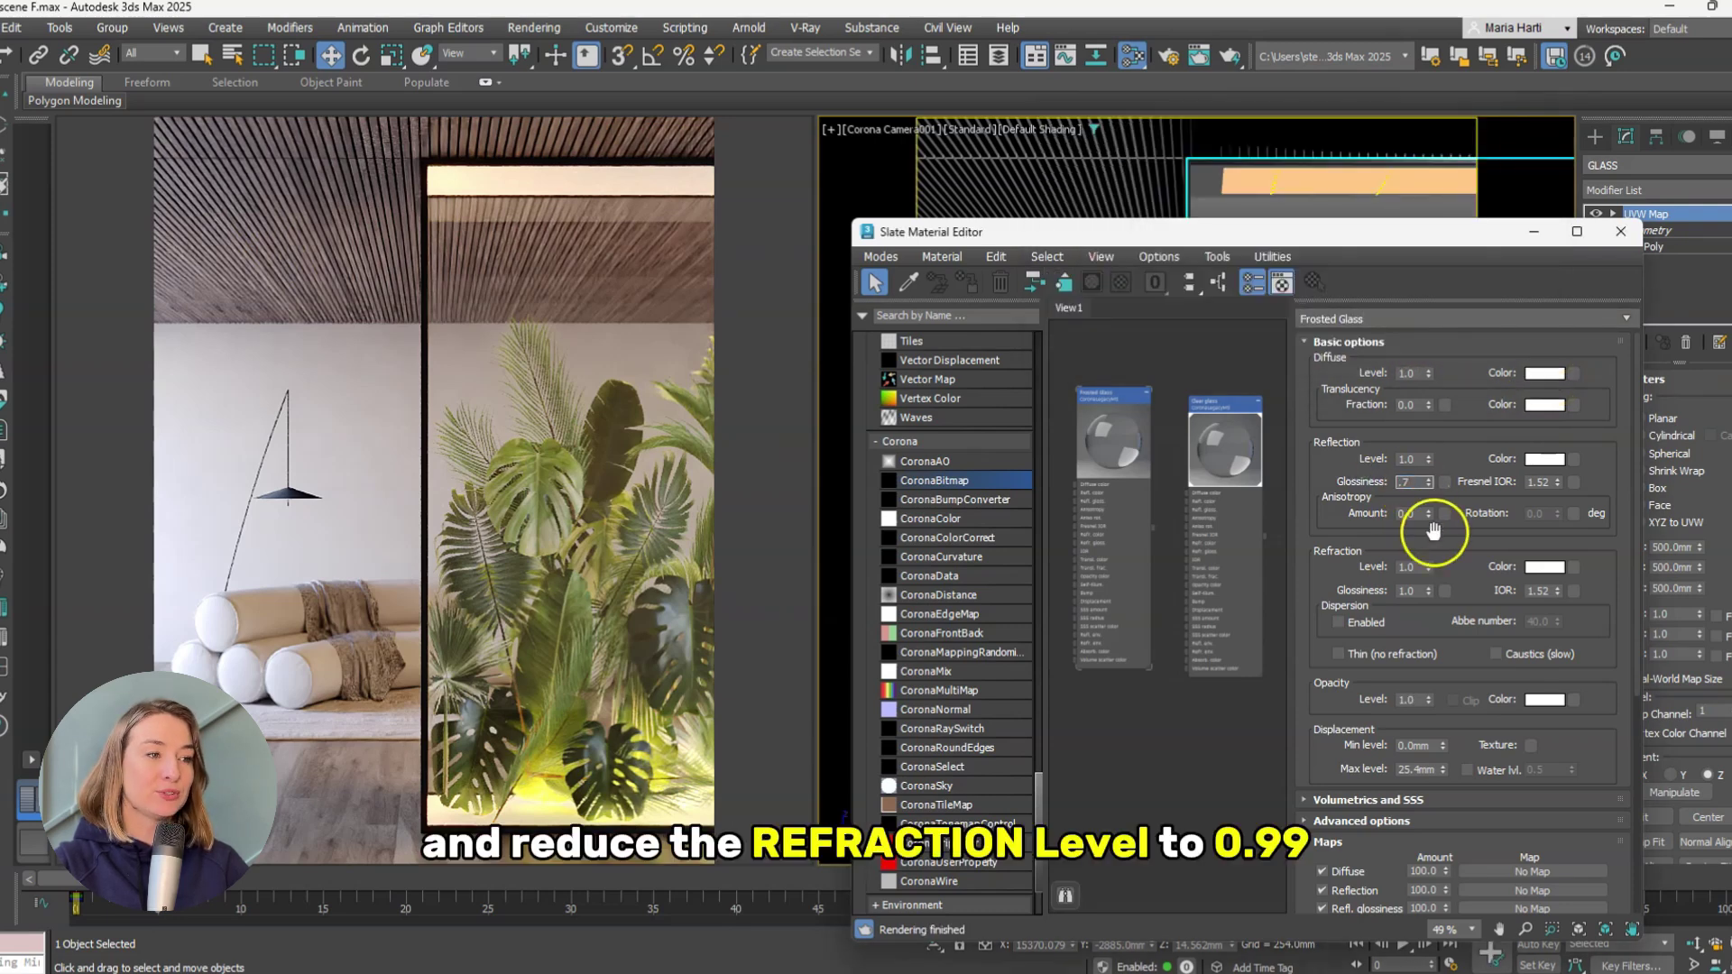
{"action": "type", "text": "0.99"}
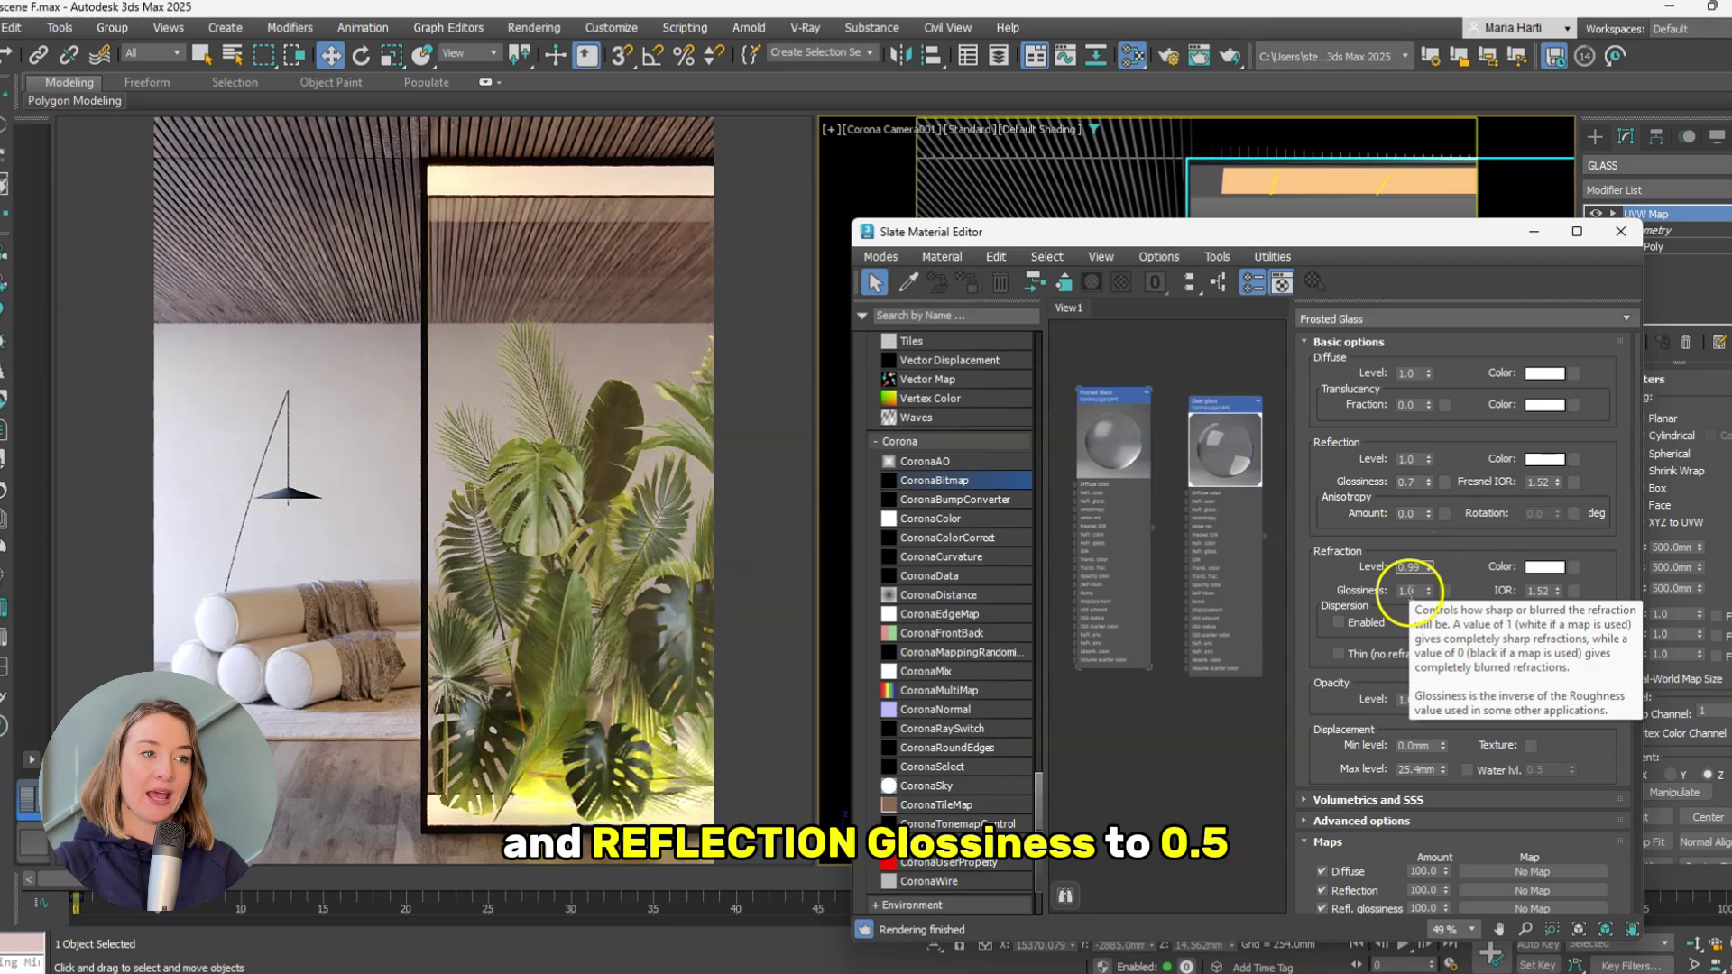
{"action": "key", "text": "Tab"}
{"action": "type", "text": ".5"}
{"action": "left_click", "coordinate": [1225, 657]}
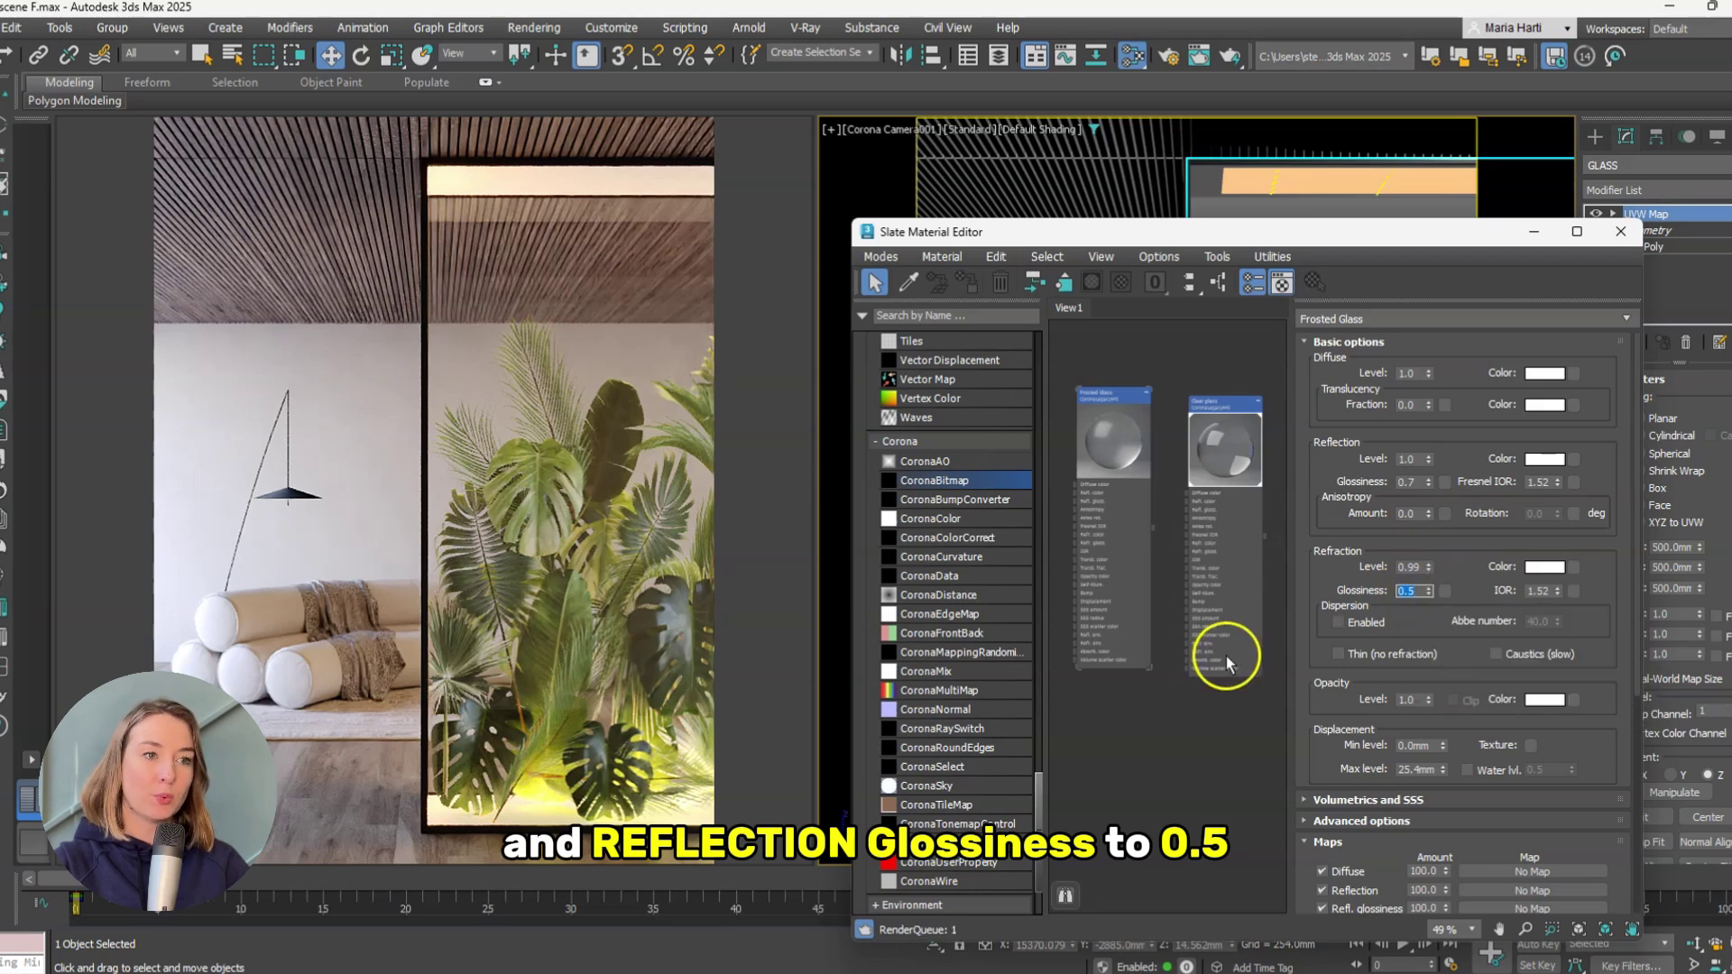
{"action": "left_click", "coordinate": [1110, 399]}
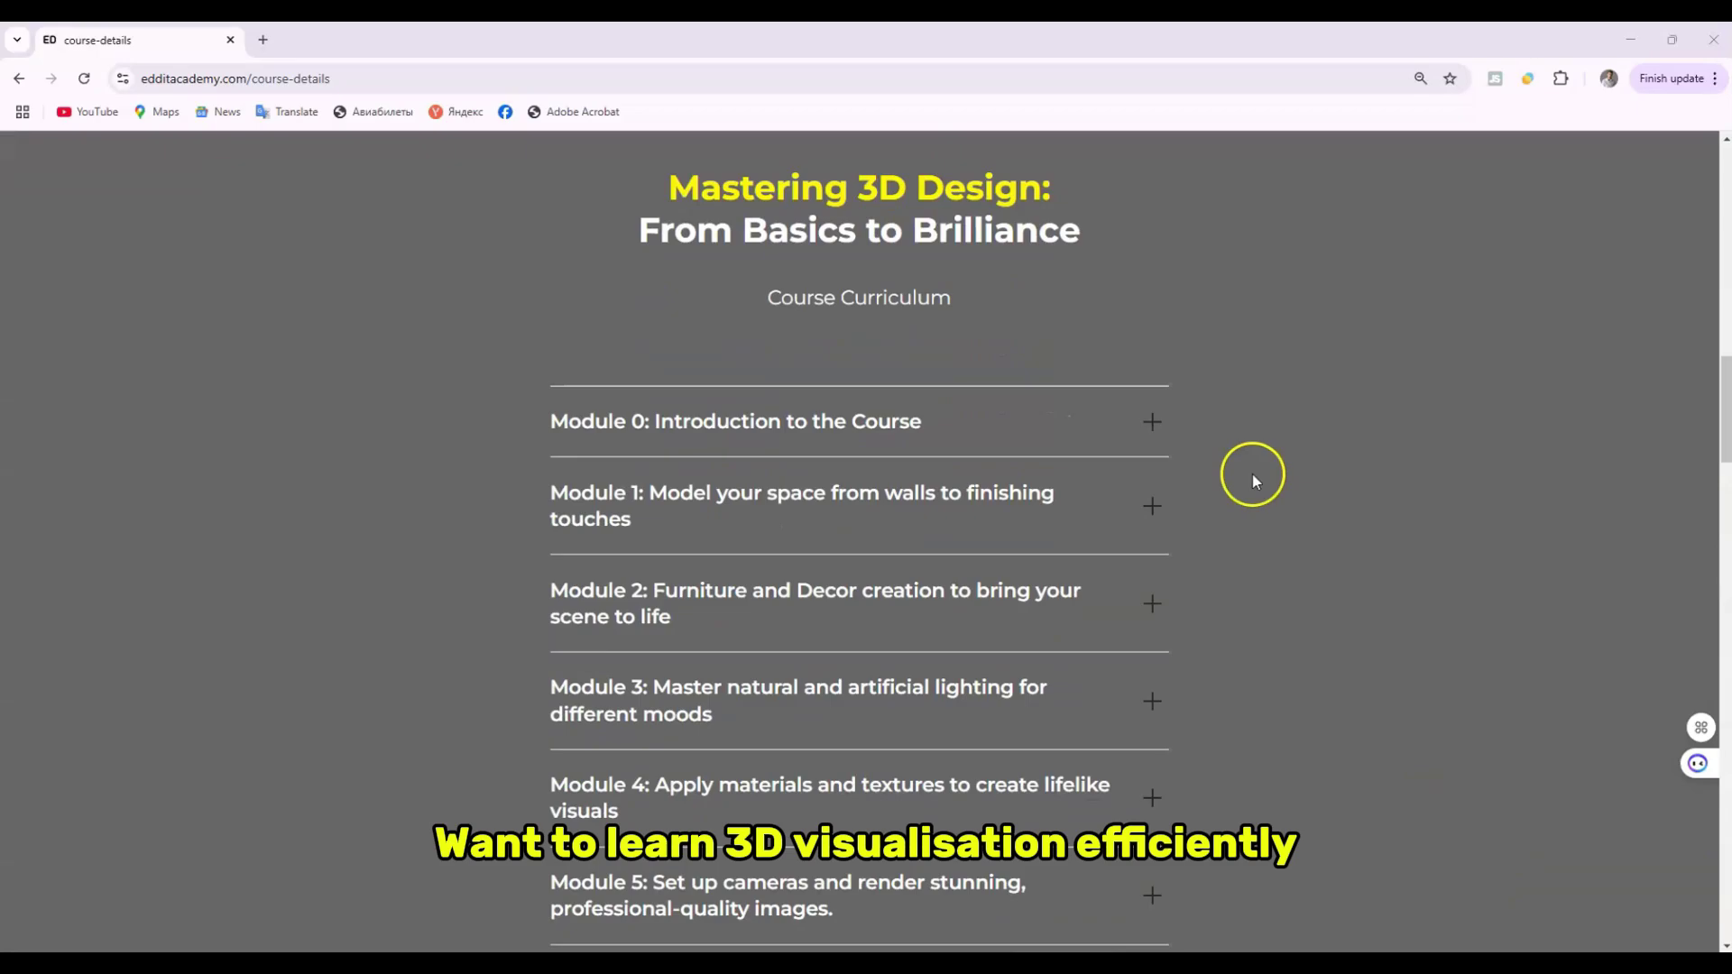
Expand curriculum Modules 0 and 1 to reveal Module 1's lesson topics
{"action": "left_click", "coordinate": [1152, 421]}
{"action": "scroll", "coordinate": [1154, 451], "scroll_direction": "down", "scroll_amount": 2}
{"action": "left_click", "coordinate": [1152, 433]}
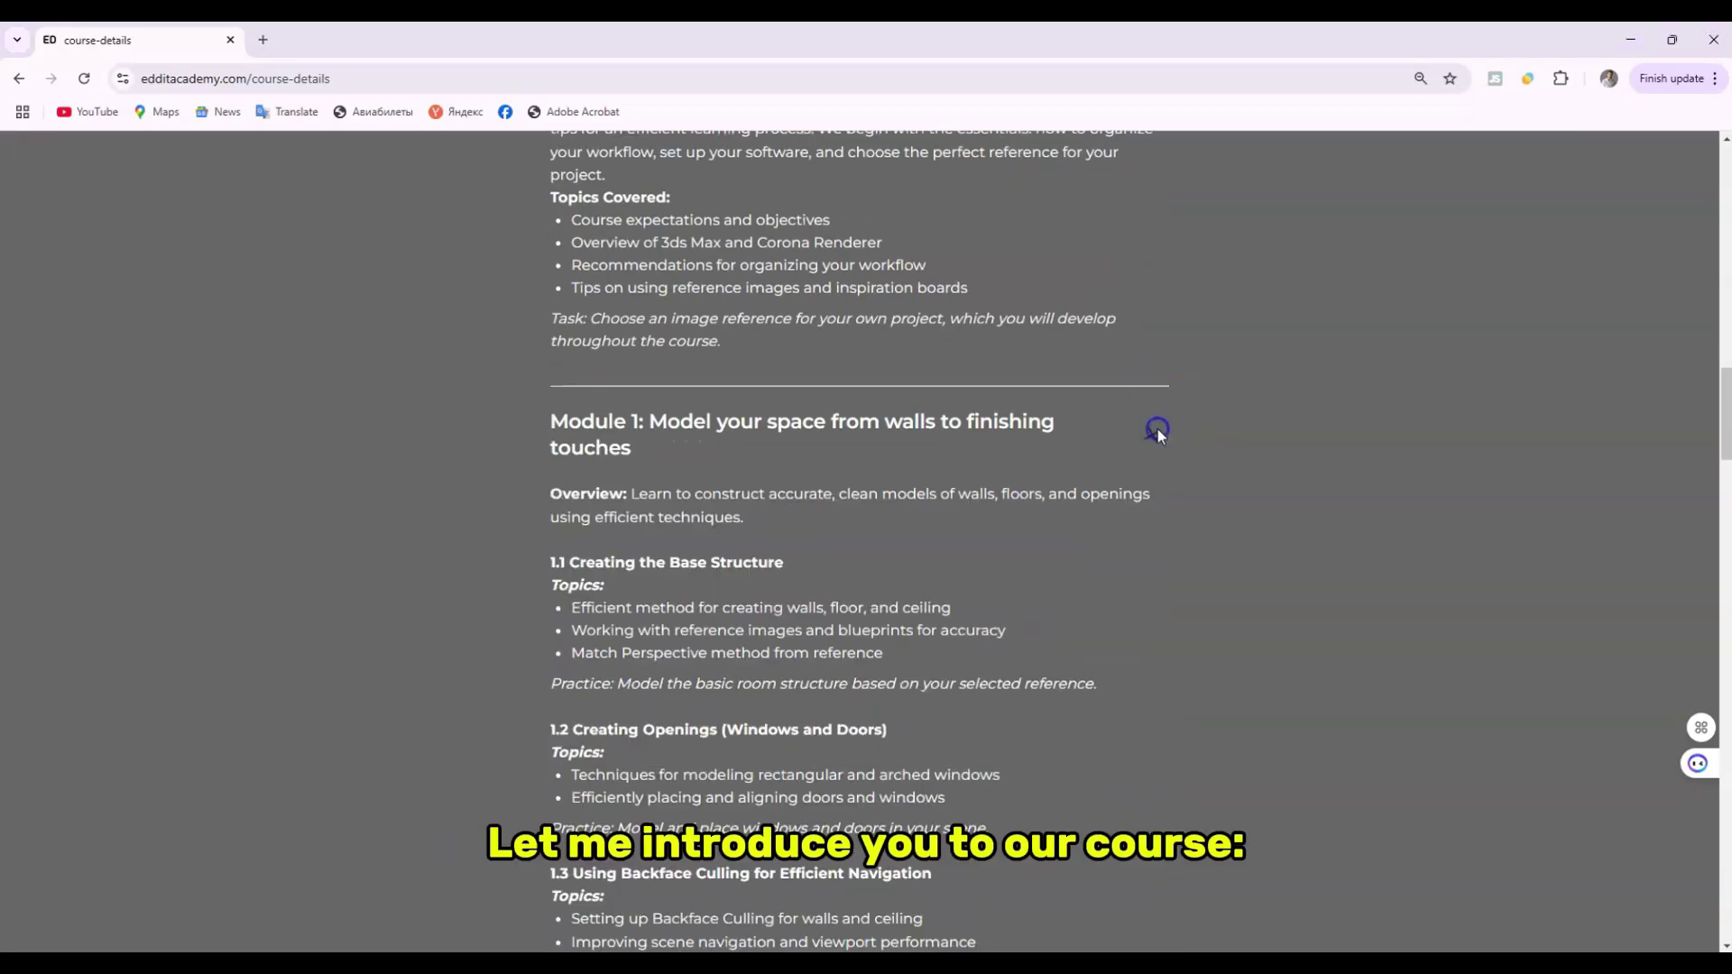
{"action": "scroll", "coordinate": [1172, 432], "scroll_direction": "down", "scroll_amount": 6}
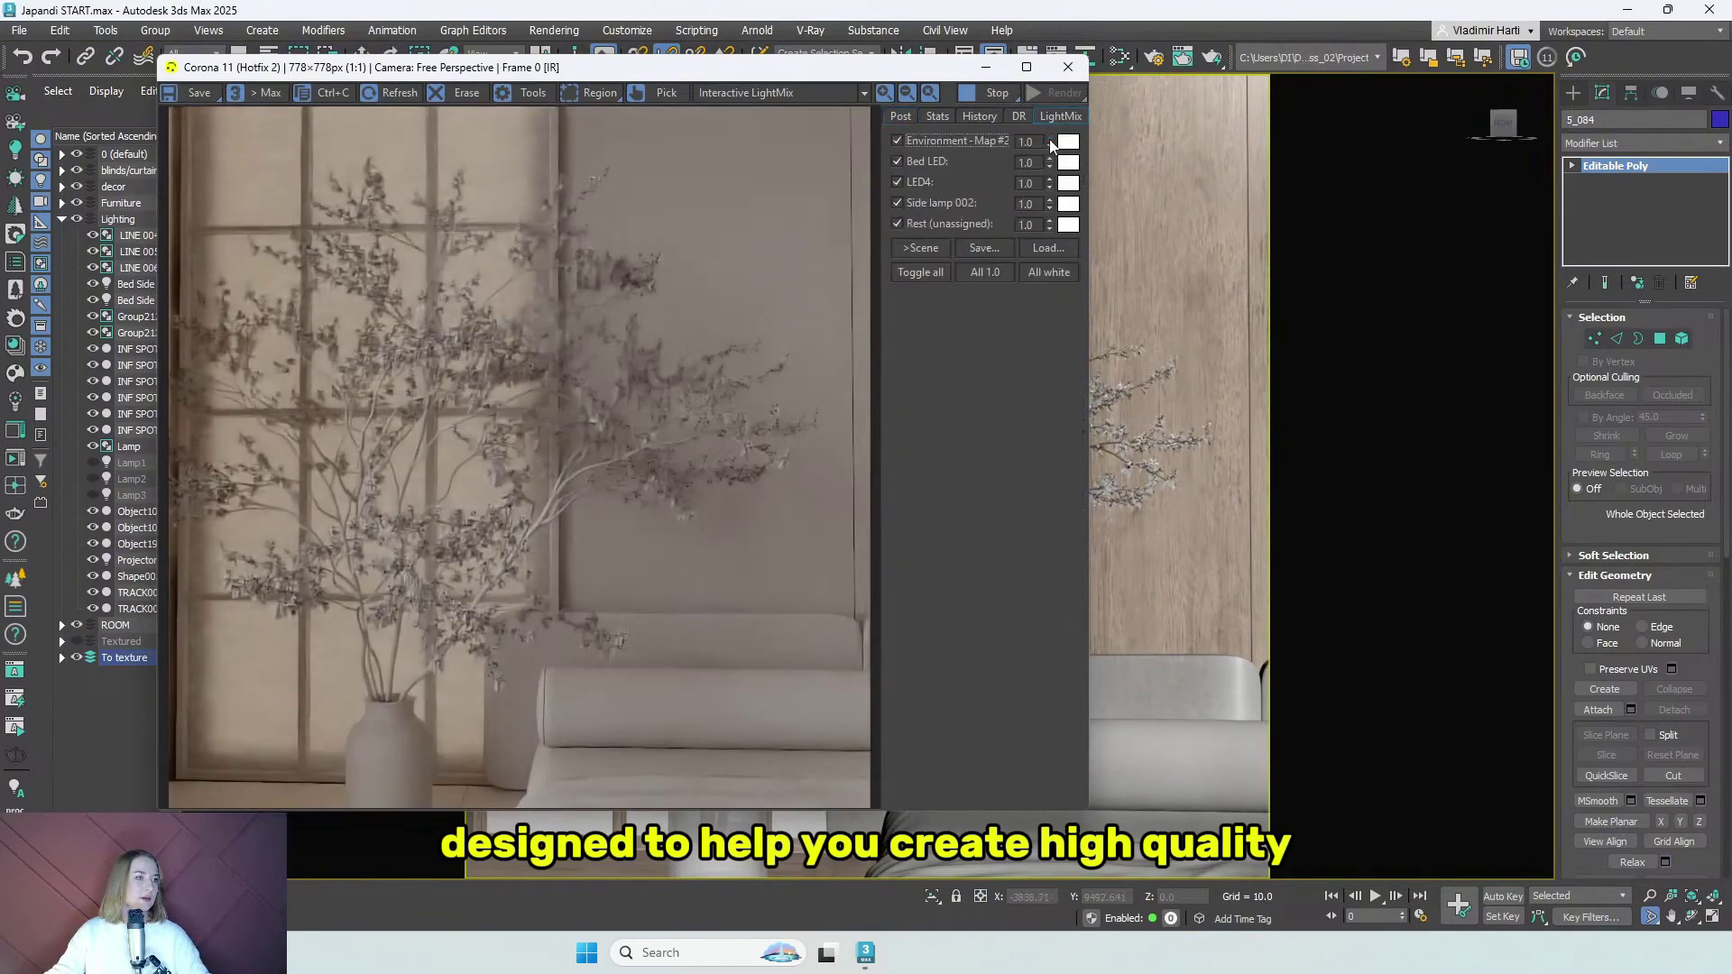
Lower the LightMix Environment light to 0.812 and adjust the Rest (unassigned) intensity
{"action": "left_click_drag", "start_coordinate": [1049, 141], "coordinate": [1048, 157]}
{"action": "left_click_drag", "start_coordinate": [1049, 224], "coordinate": [1049, 239]}
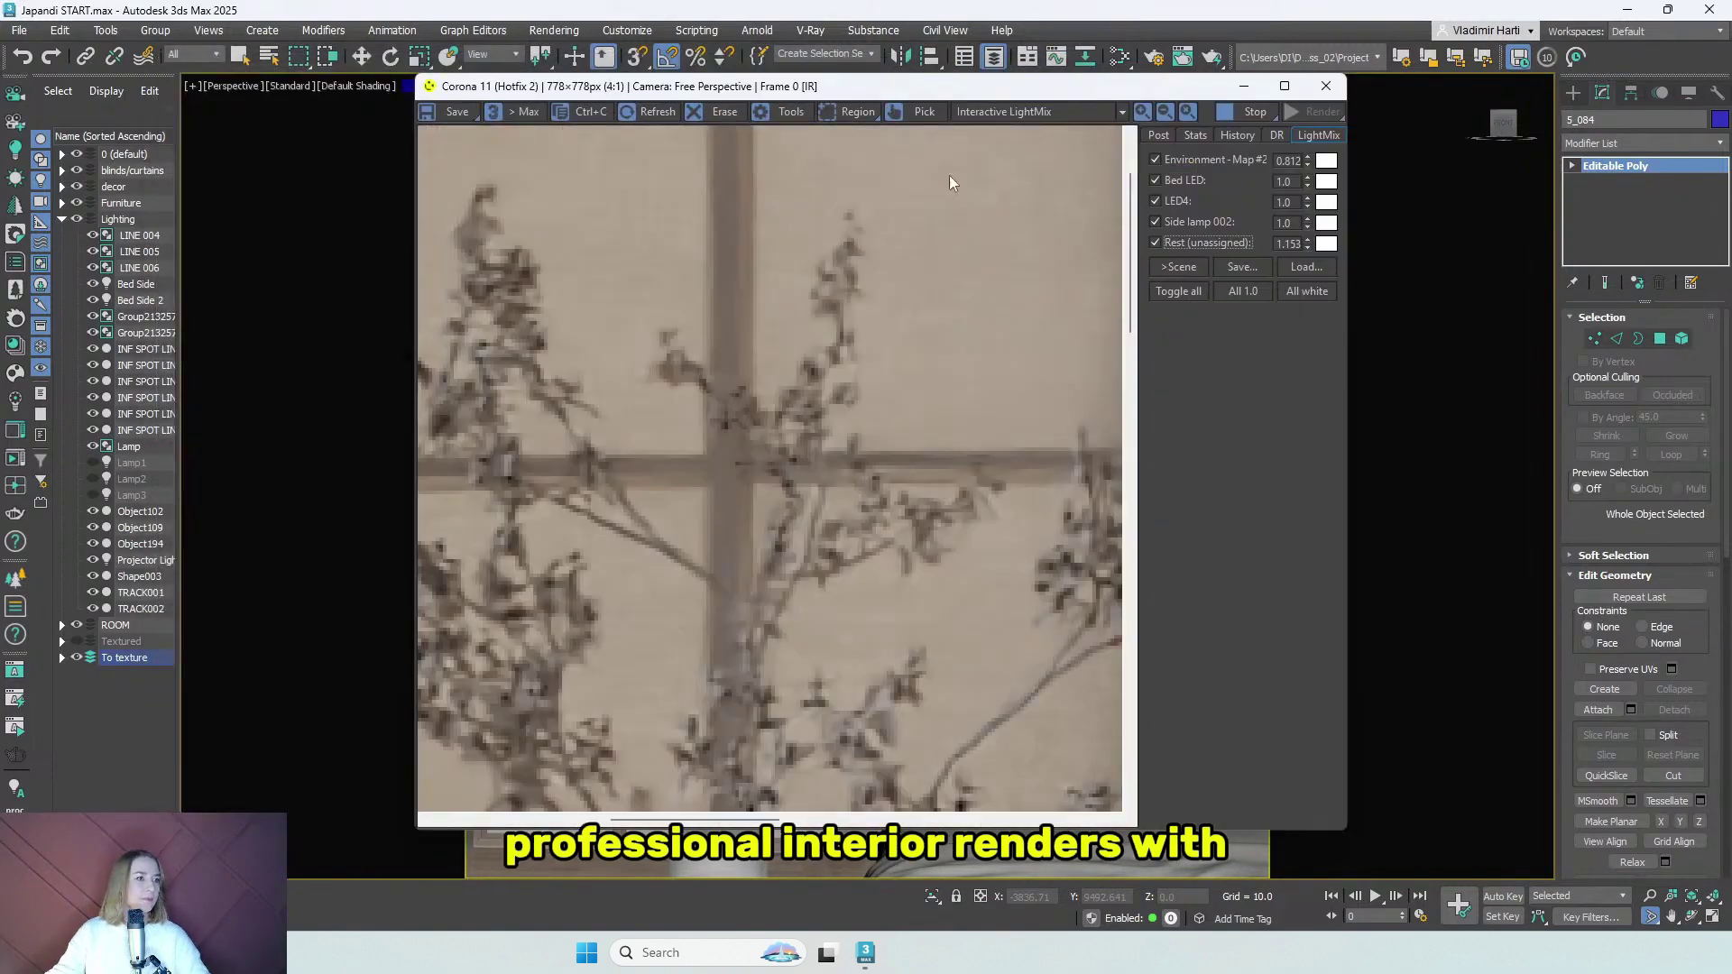
{"action": "scroll", "coordinate": [859, 217], "scroll_direction": "down", "scroll_amount": 5}
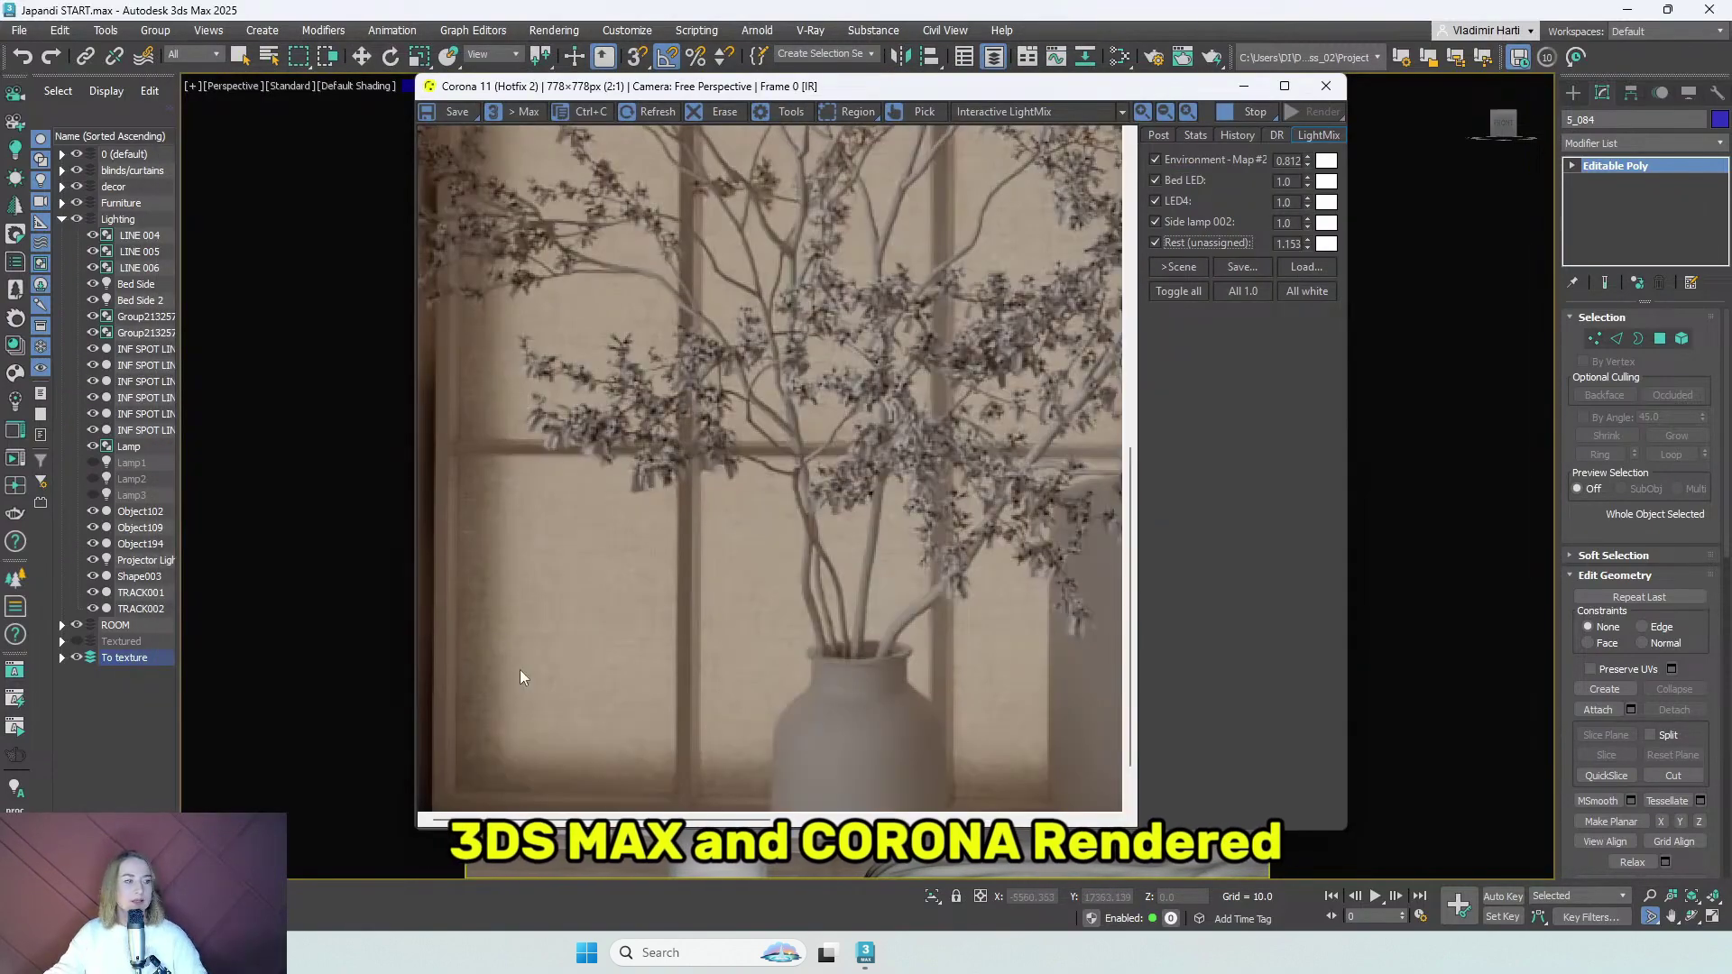
{"action": "scroll", "coordinate": [821, 352], "scroll_direction": "down", "scroll_amount": 2}
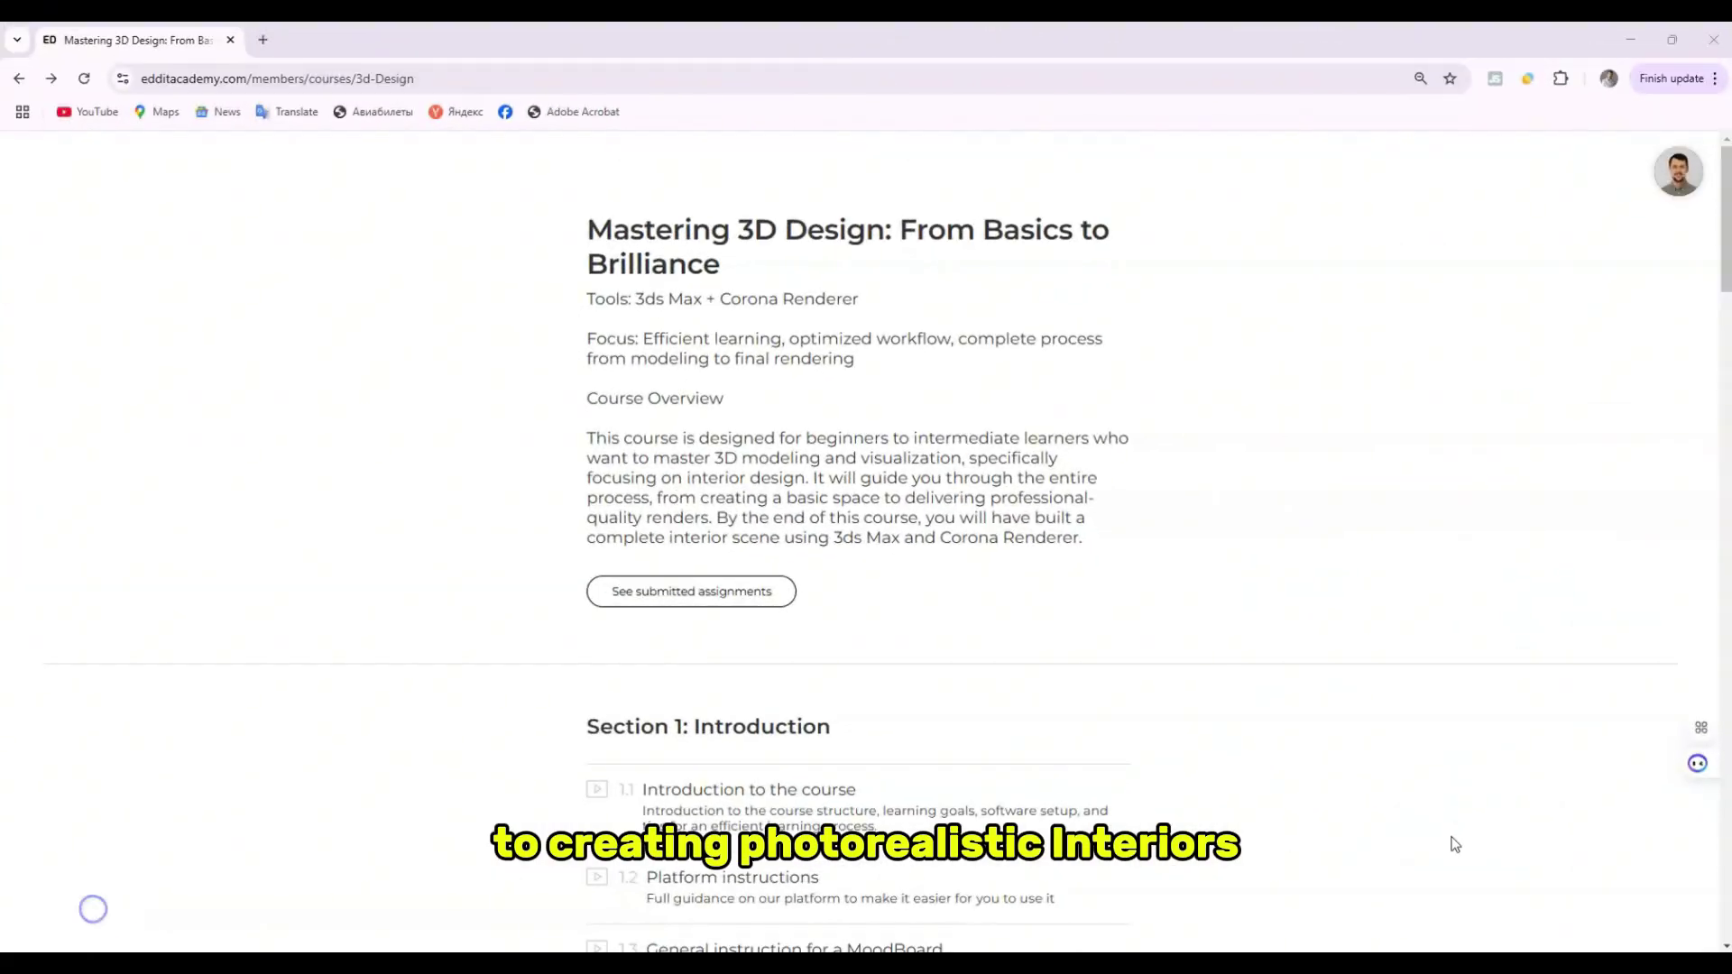
Open lesson 2.6, Creating Openings: Windows and Doors, from the course page
{"action": "scroll", "coordinate": [1395, 715], "scroll_direction": "down", "scroll_amount": 6}
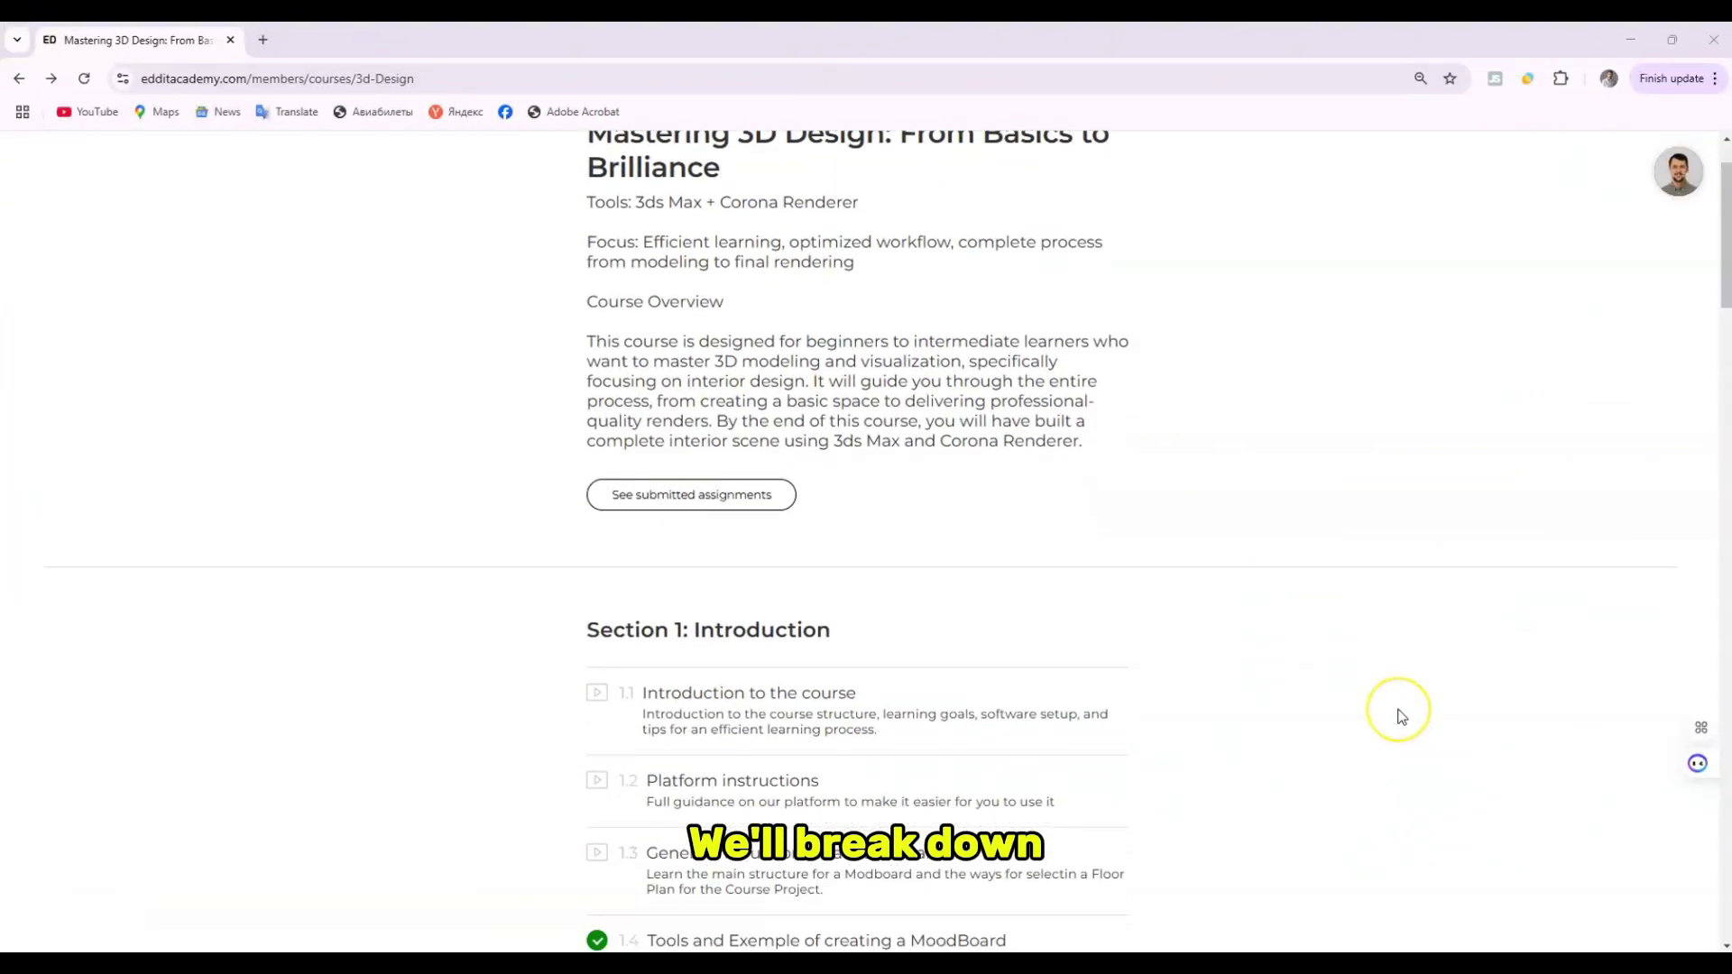
{"action": "scroll", "coordinate": [1402, 717], "scroll_direction": "down", "scroll_amount": 8}
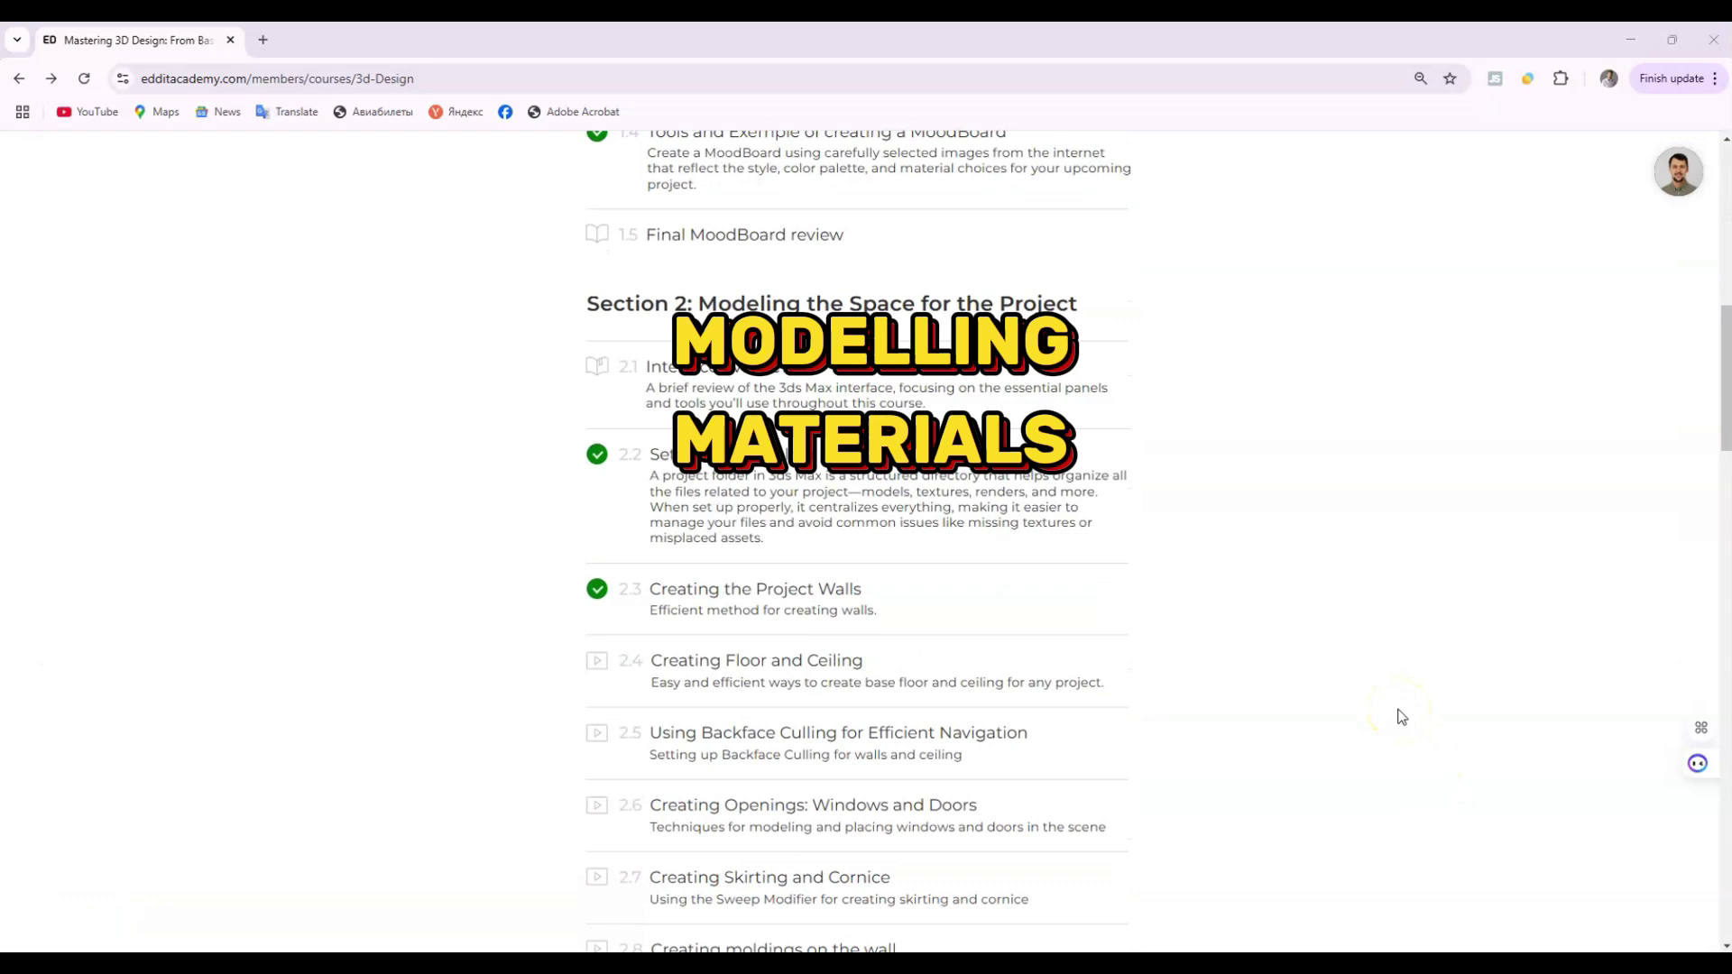
{"action": "left_click", "coordinate": [876, 455]}
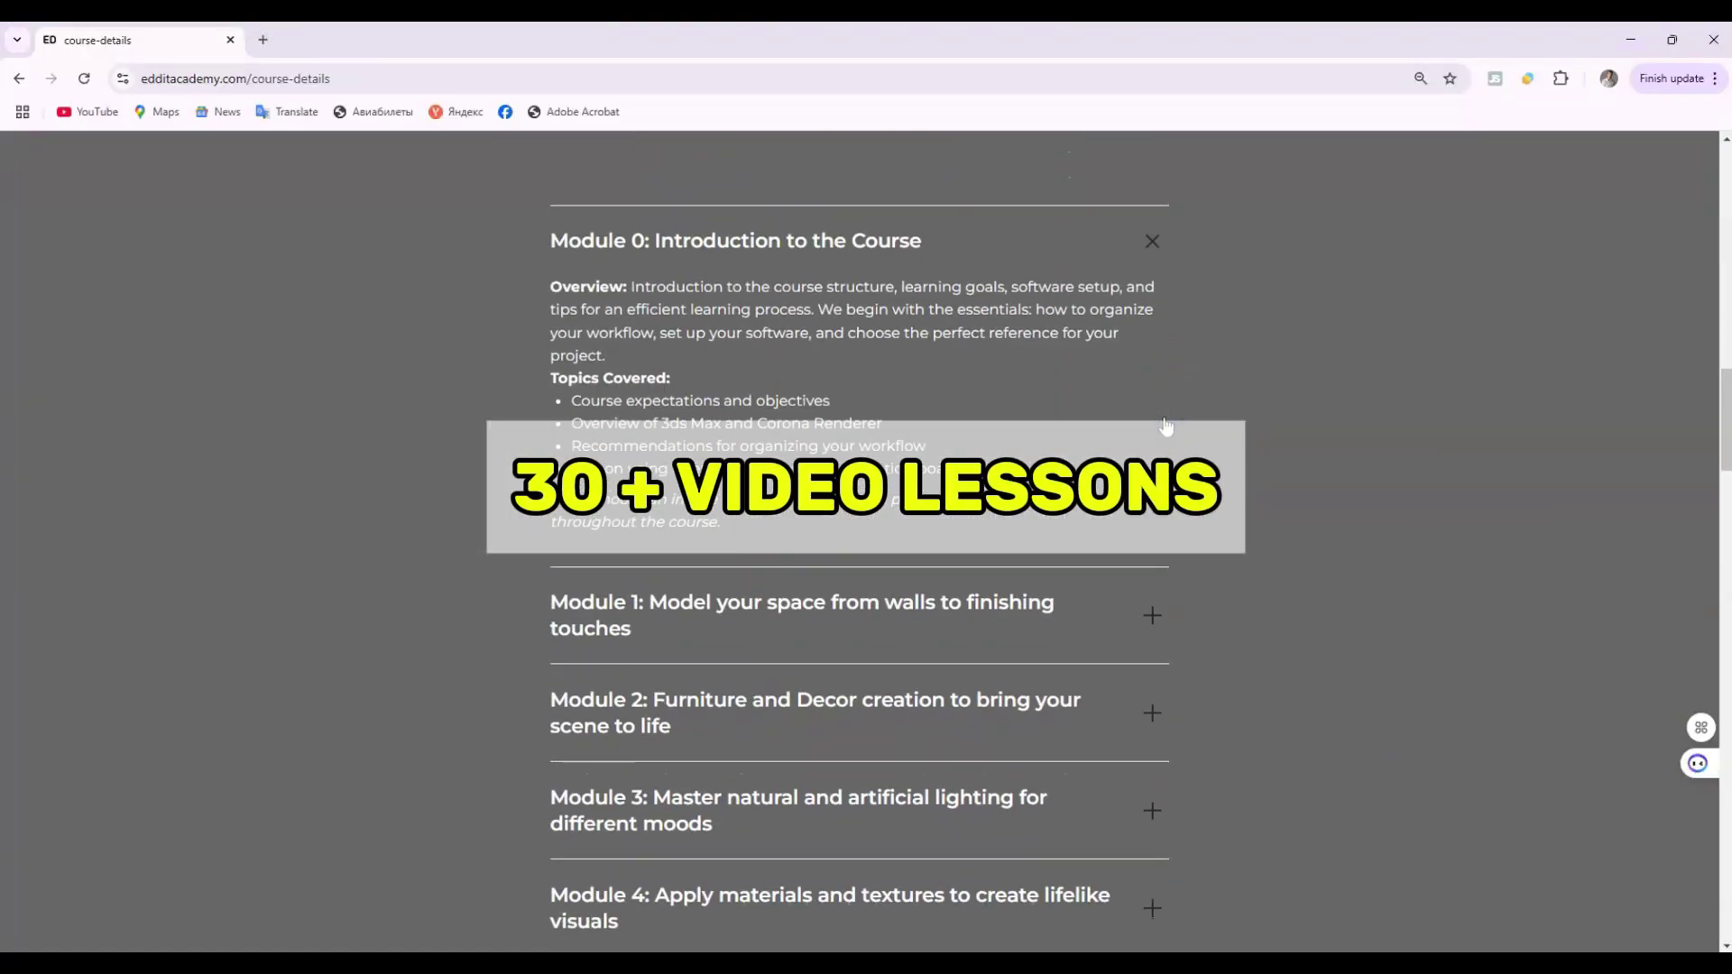
Expand curriculum Modules 1 through 4, covering modelling, furniture and decor, lighting and materials
{"action": "scroll", "coordinate": [1165, 426], "scroll_direction": "down", "scroll_amount": 2}
{"action": "left_click", "coordinate": [1158, 429]}
{"action": "scroll", "coordinate": [1156, 430], "scroll_direction": "down", "scroll_amount": 8}
{"action": "left_click", "coordinate": [1156, 546]}
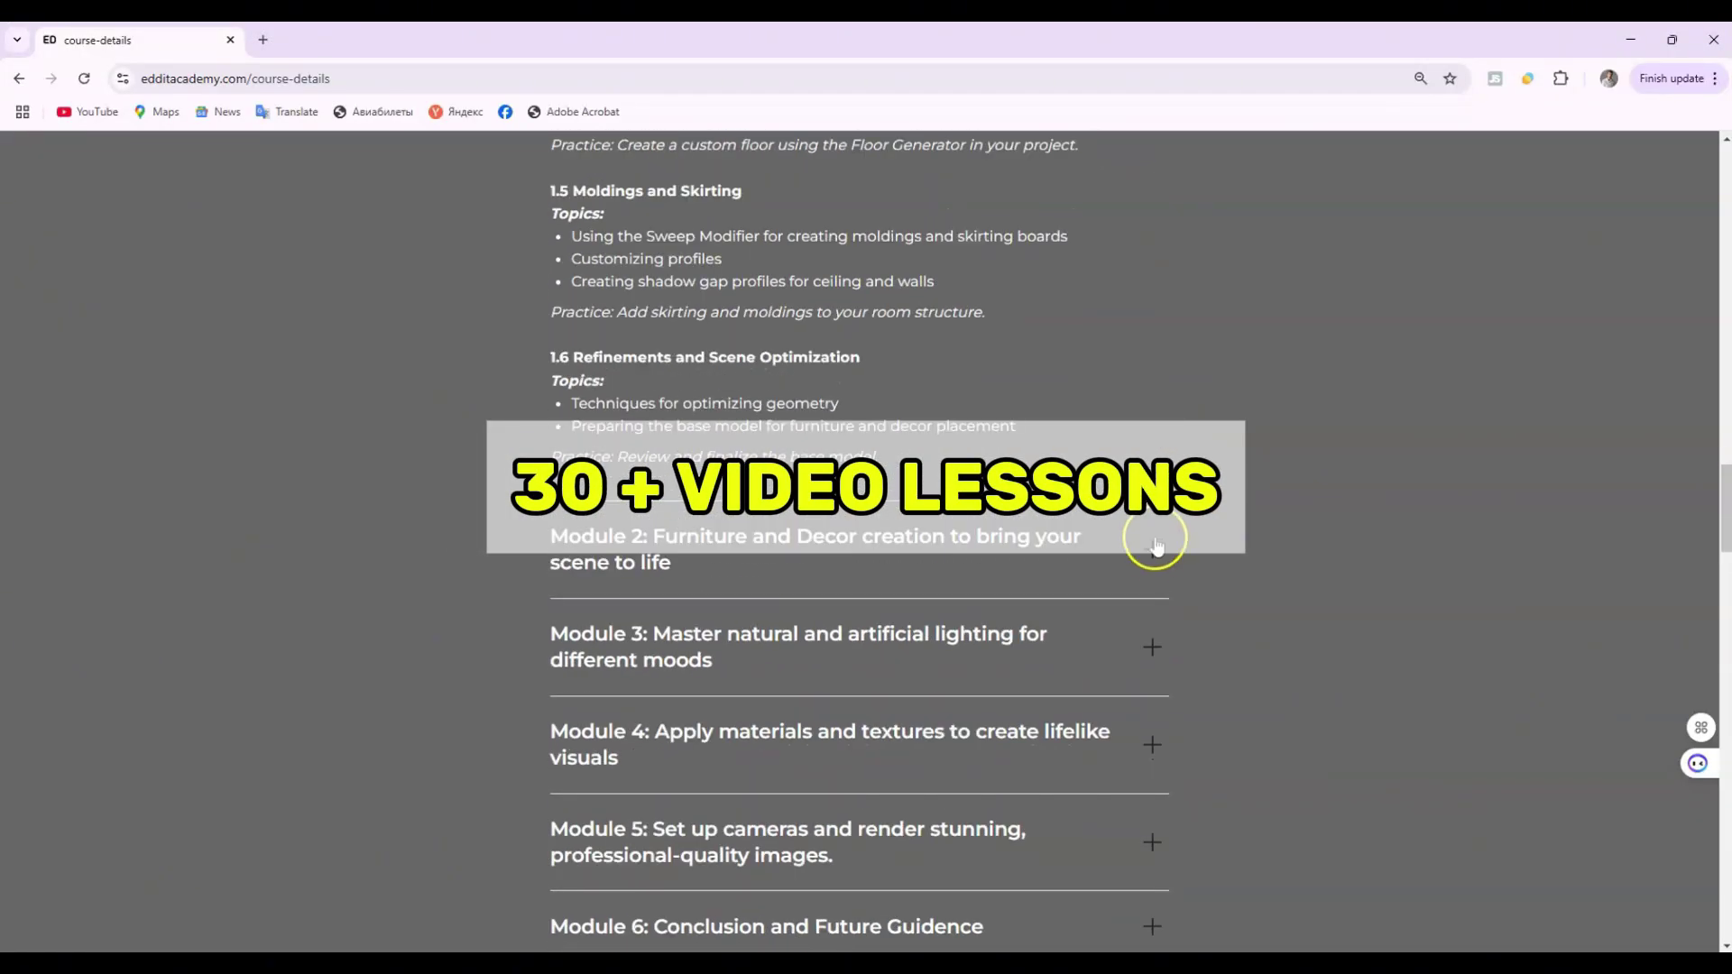
{"action": "scroll", "coordinate": [1155, 544], "scroll_direction": "down", "scroll_amount": 10}
{"action": "left_click", "coordinate": [1151, 509]}
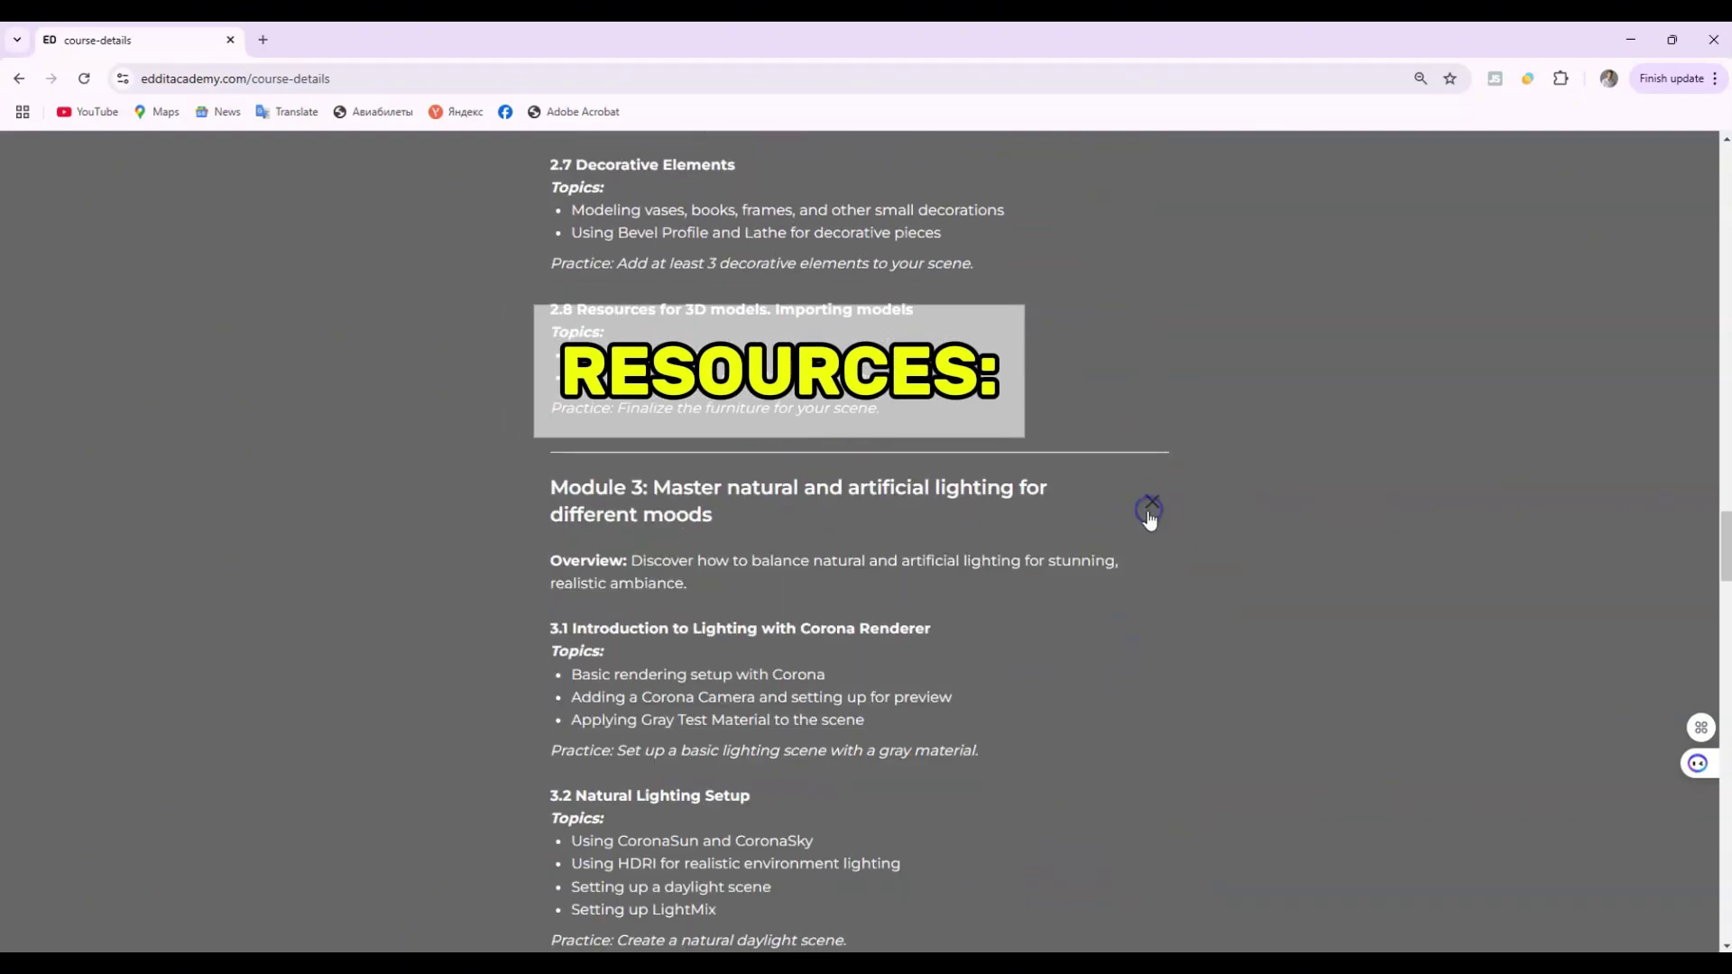
{"action": "scroll", "coordinate": [1148, 522], "scroll_direction": "down", "scroll_amount": 6}
{"action": "left_click", "coordinate": [1149, 553]}
Expand Module 5 on cameras and rendering and the Module 6 conclusion
{"action": "scroll", "coordinate": [1149, 563], "scroll_direction": "down", "scroll_amount": 6}
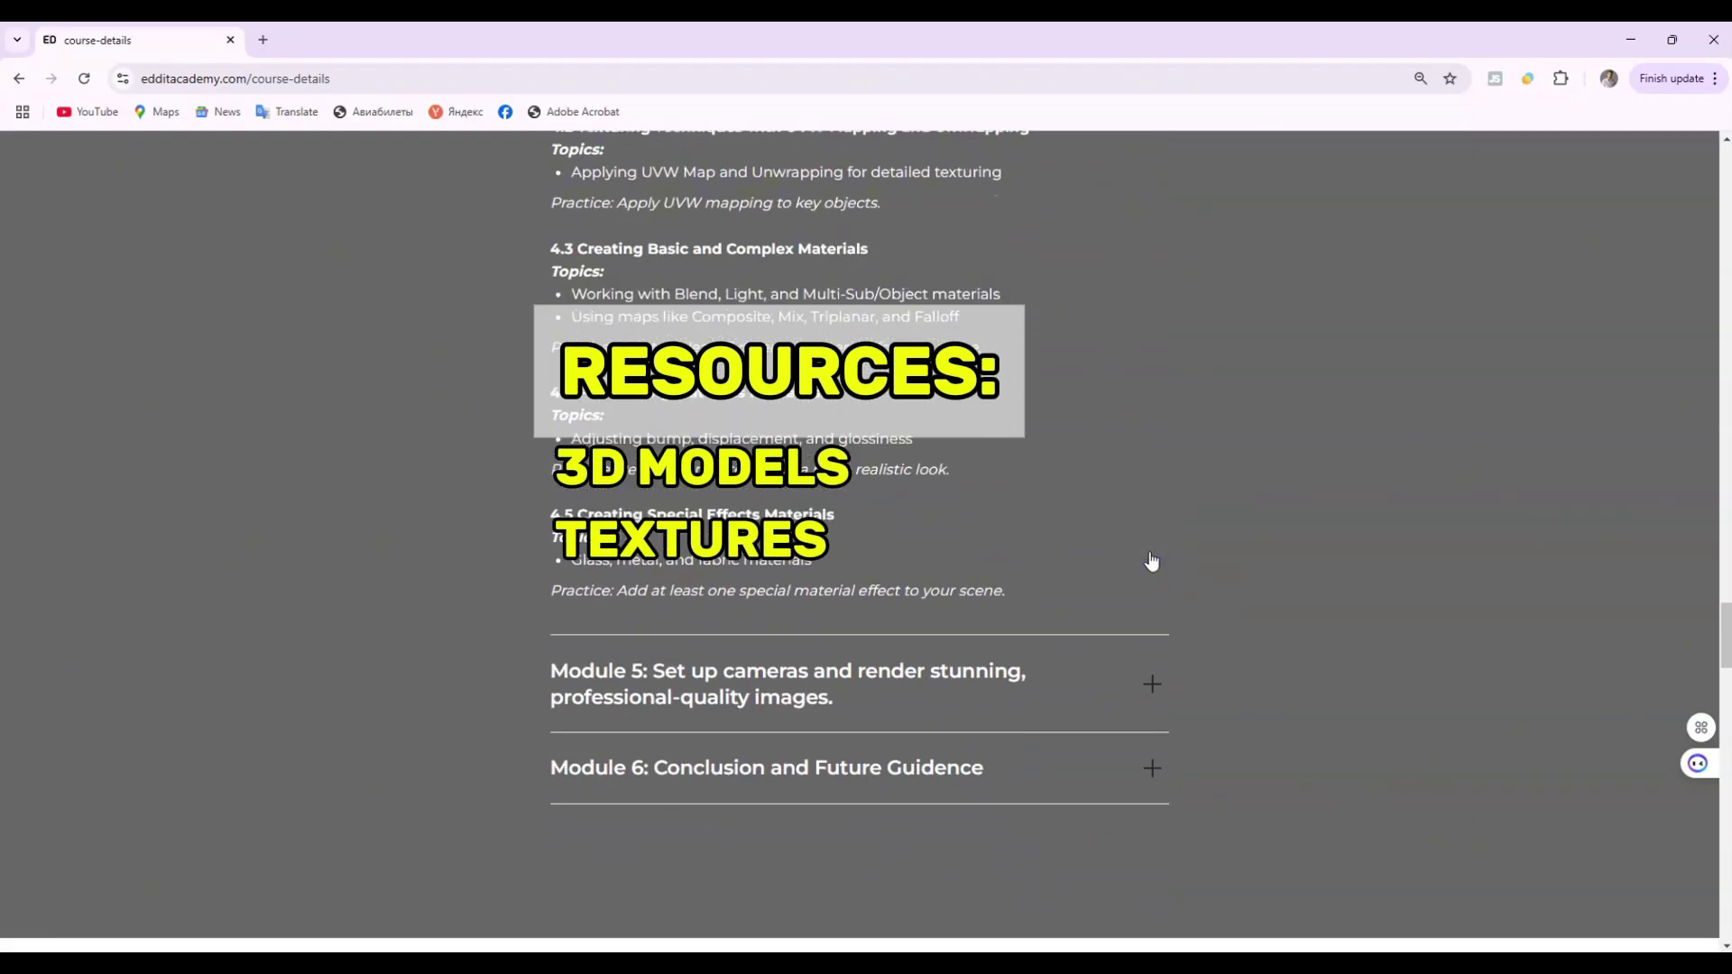
{"action": "scroll", "coordinate": [1150, 561], "scroll_direction": "down", "scroll_amount": 2}
{"action": "left_click", "coordinate": [1149, 532]}
{"action": "scroll", "coordinate": [1149, 532], "scroll_direction": "down", "scroll_amount": 8}
{"action": "left_click", "coordinate": [1148, 584]}
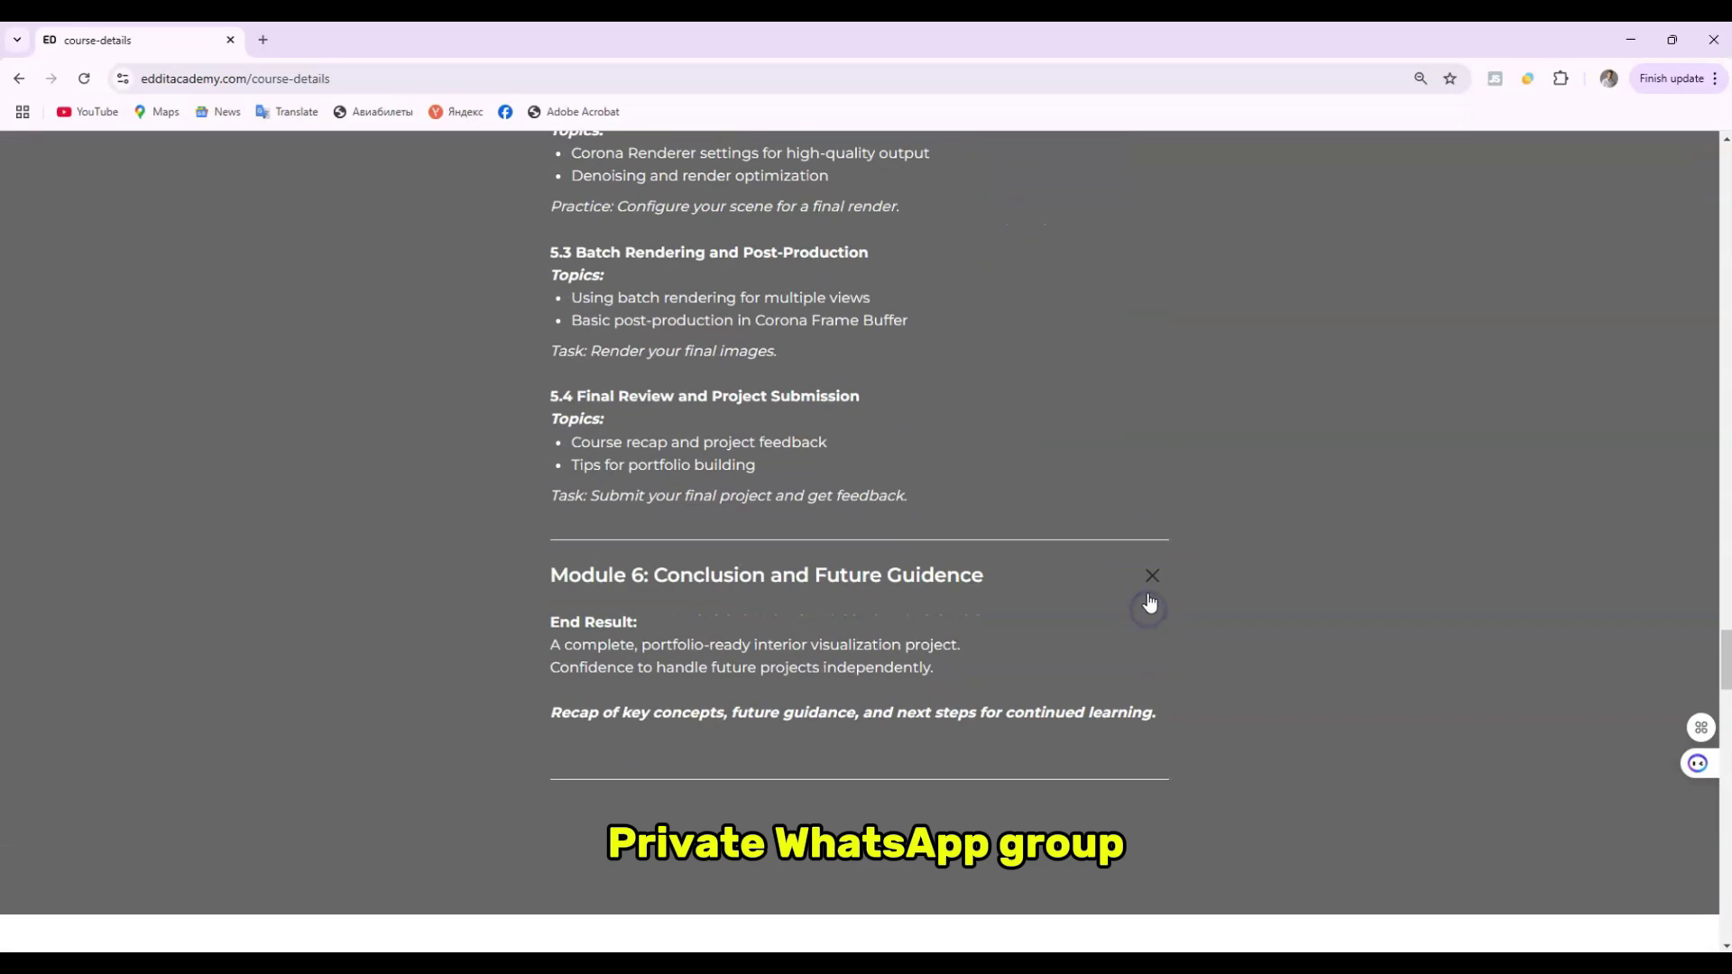
{"action": "scroll", "coordinate": [1149, 597], "scroll_direction": "down", "scroll_amount": 15}
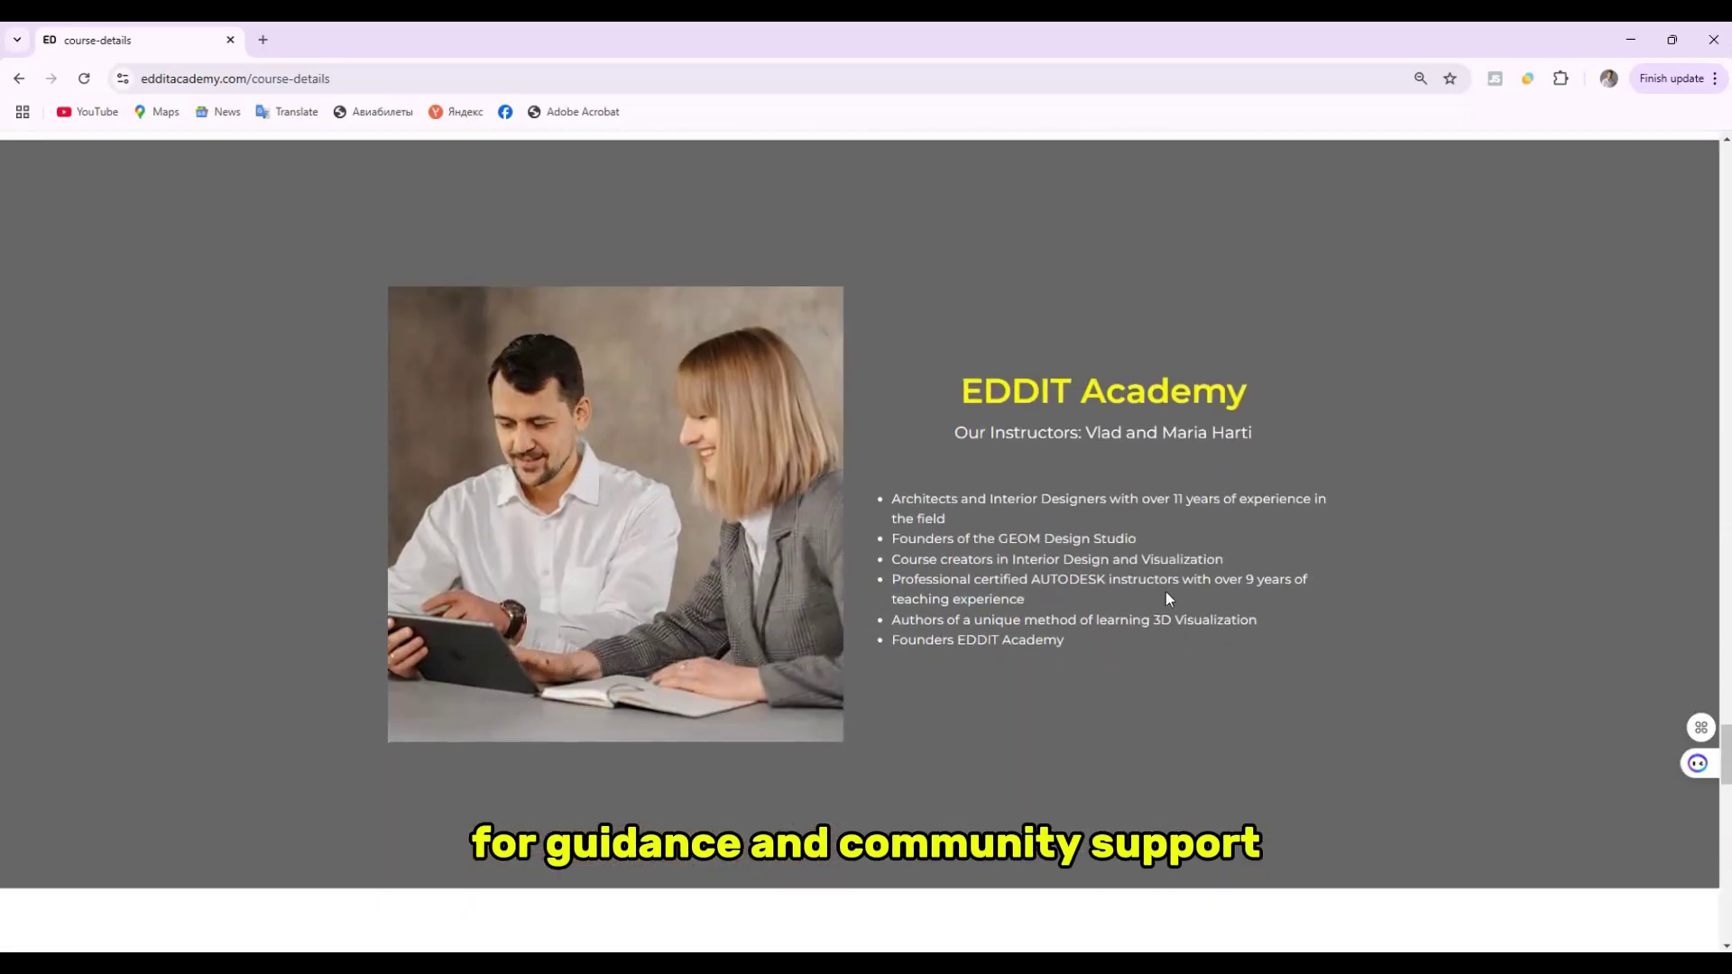
{"action": "scroll", "coordinate": [1166, 594], "scroll_direction": "down", "scroll_amount": 1}
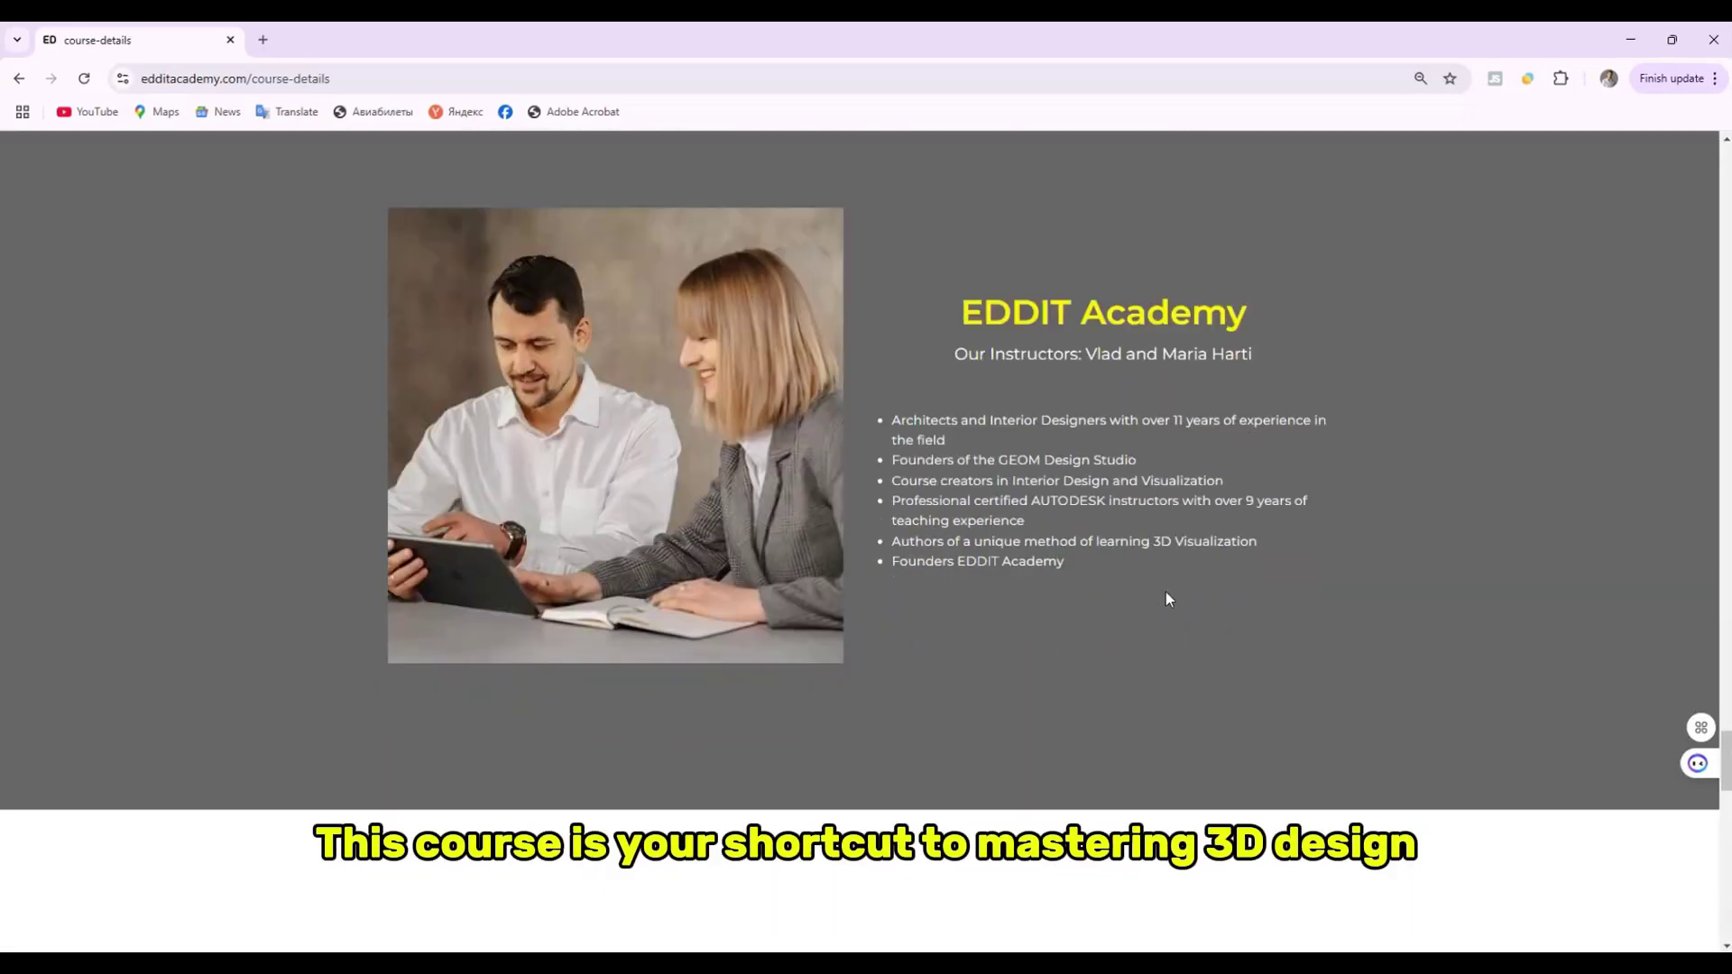
{"action": "scroll", "coordinate": [1166, 598], "scroll_direction": "down", "scroll_amount": 7}
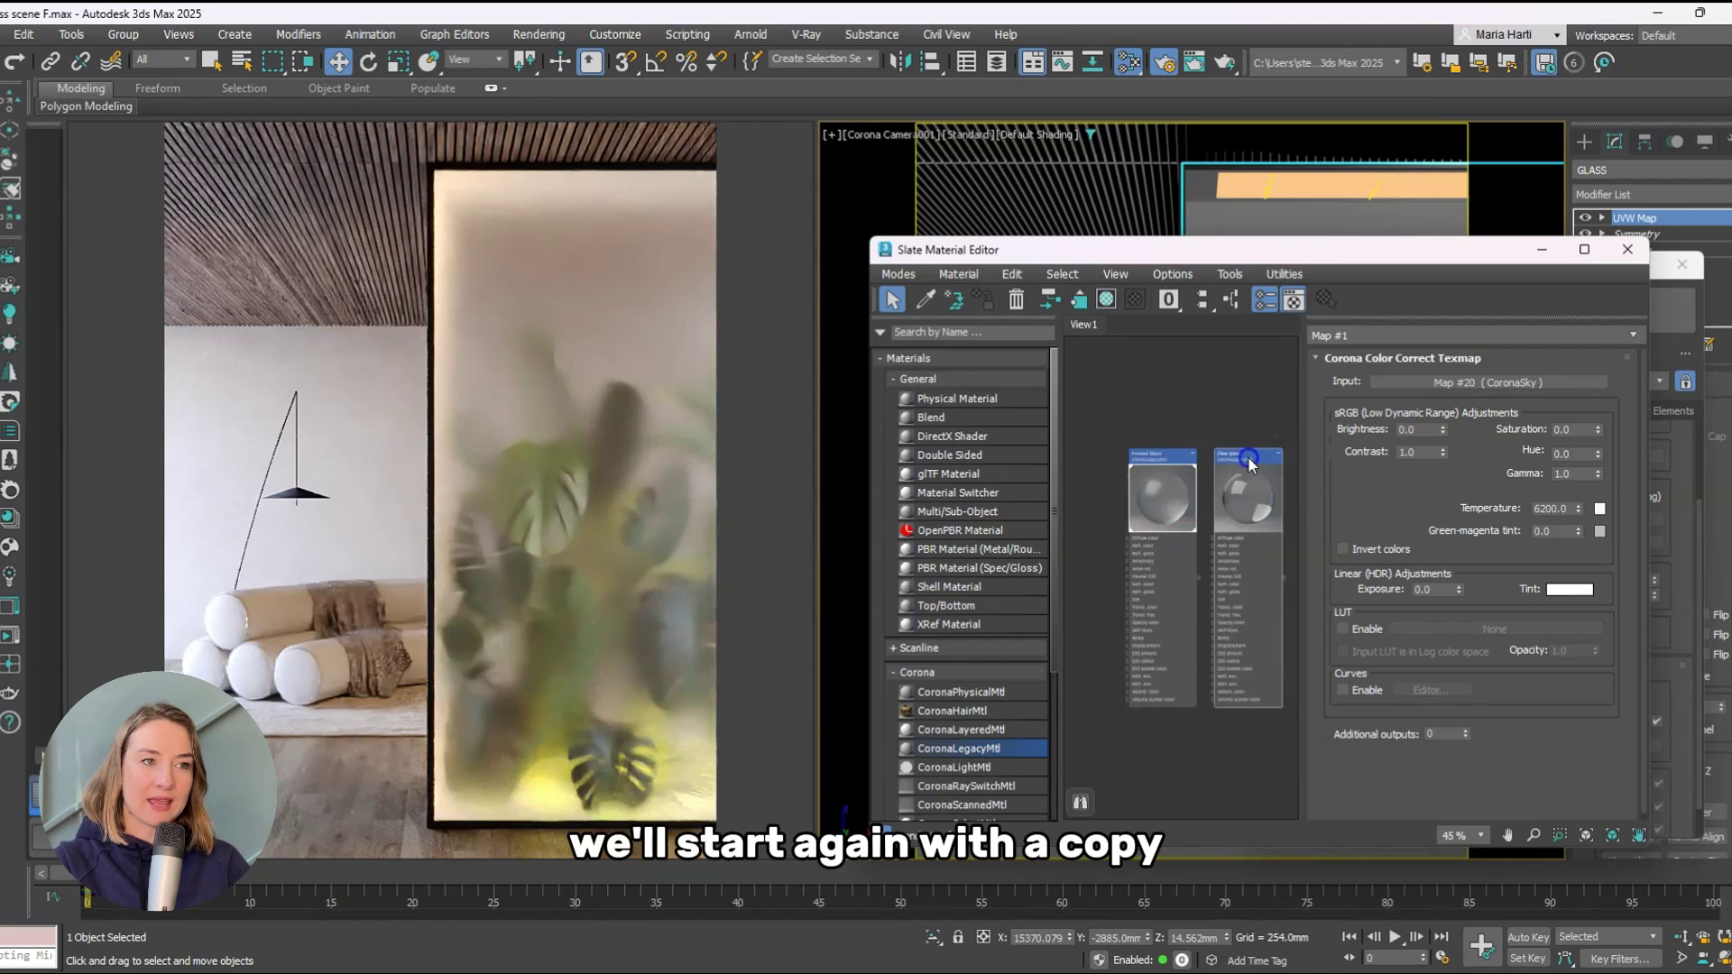
Duplicate Clear glass, name the copy Linear Textured Glass and set refraction glossiness 0.8
{"action": "left_click_drag", "start_coordinate": [1248, 463], "coordinate": [1083, 456], "text": "shift"}
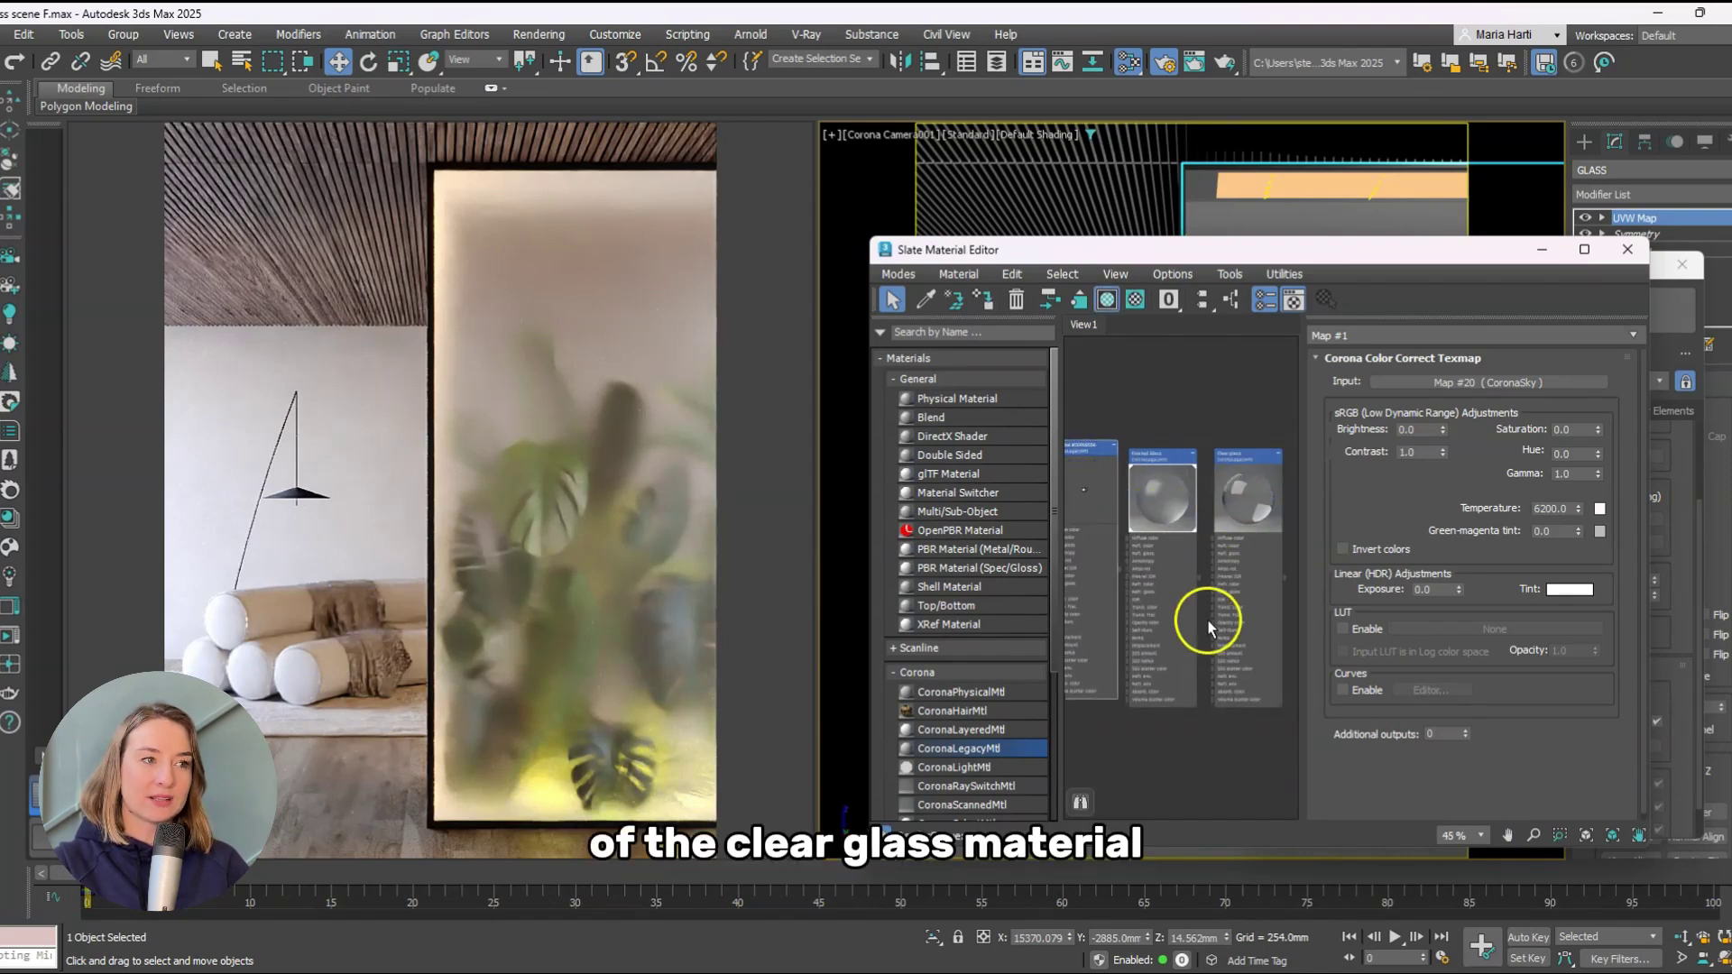
{"action": "double_click", "coordinate": [1202, 491]}
{"action": "left_click", "coordinate": [1163, 464]}
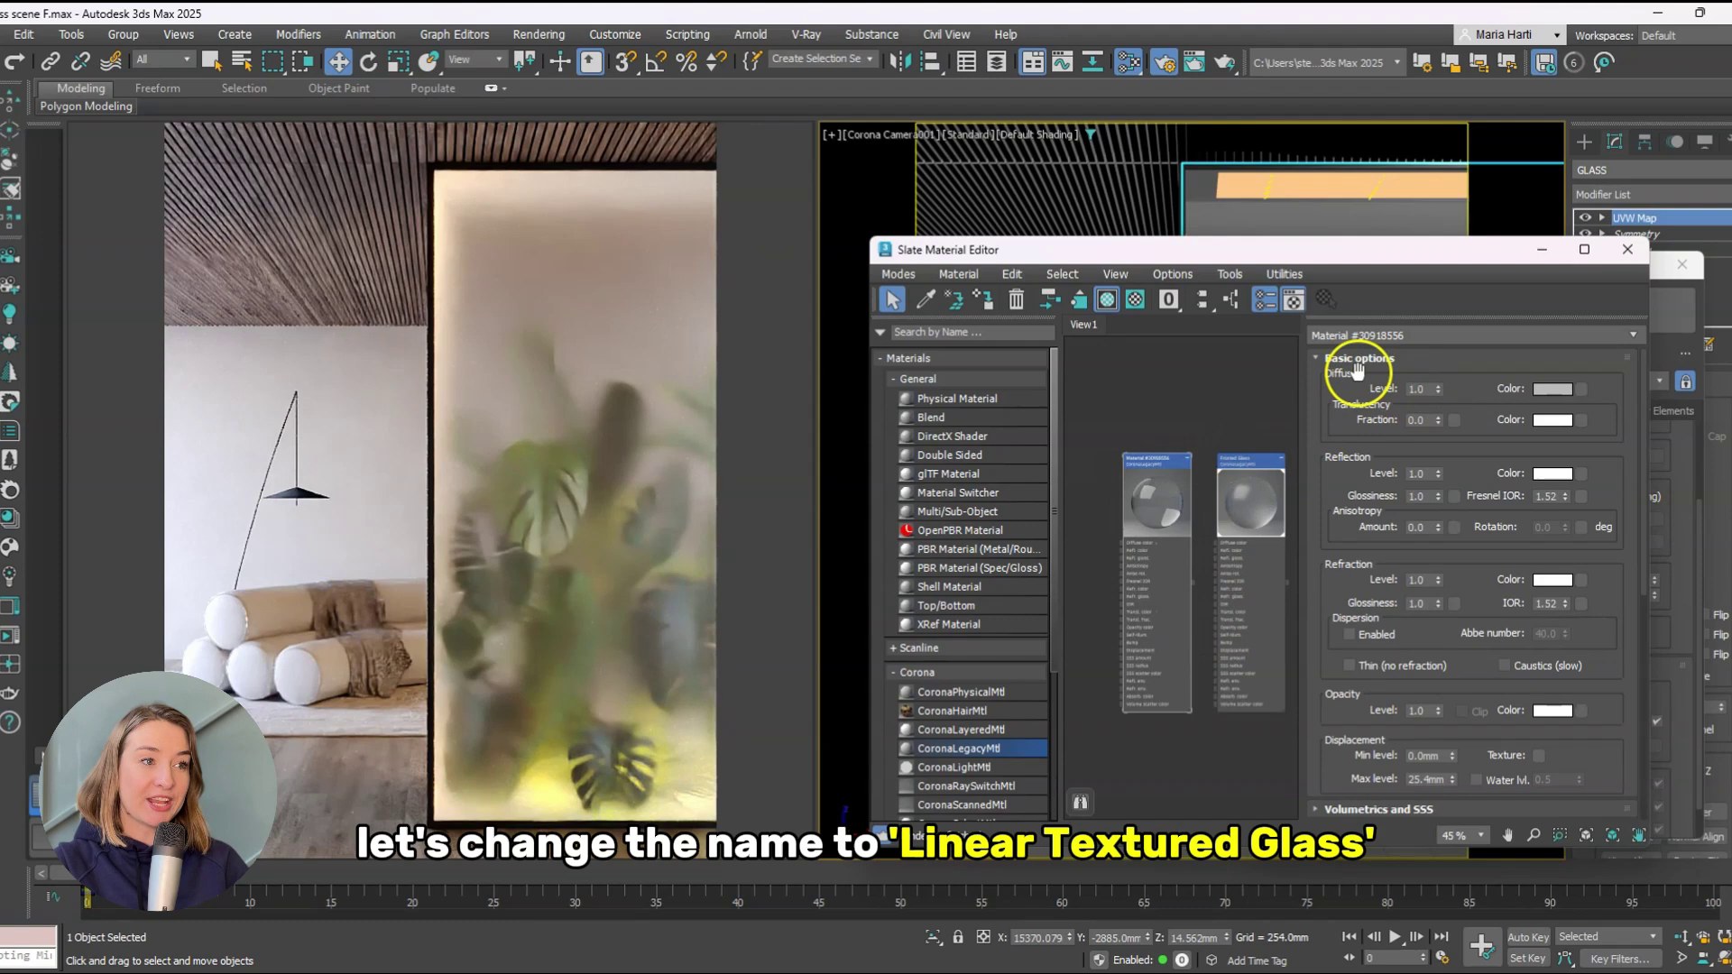
{"action": "type", "text": "Linear Tex"}
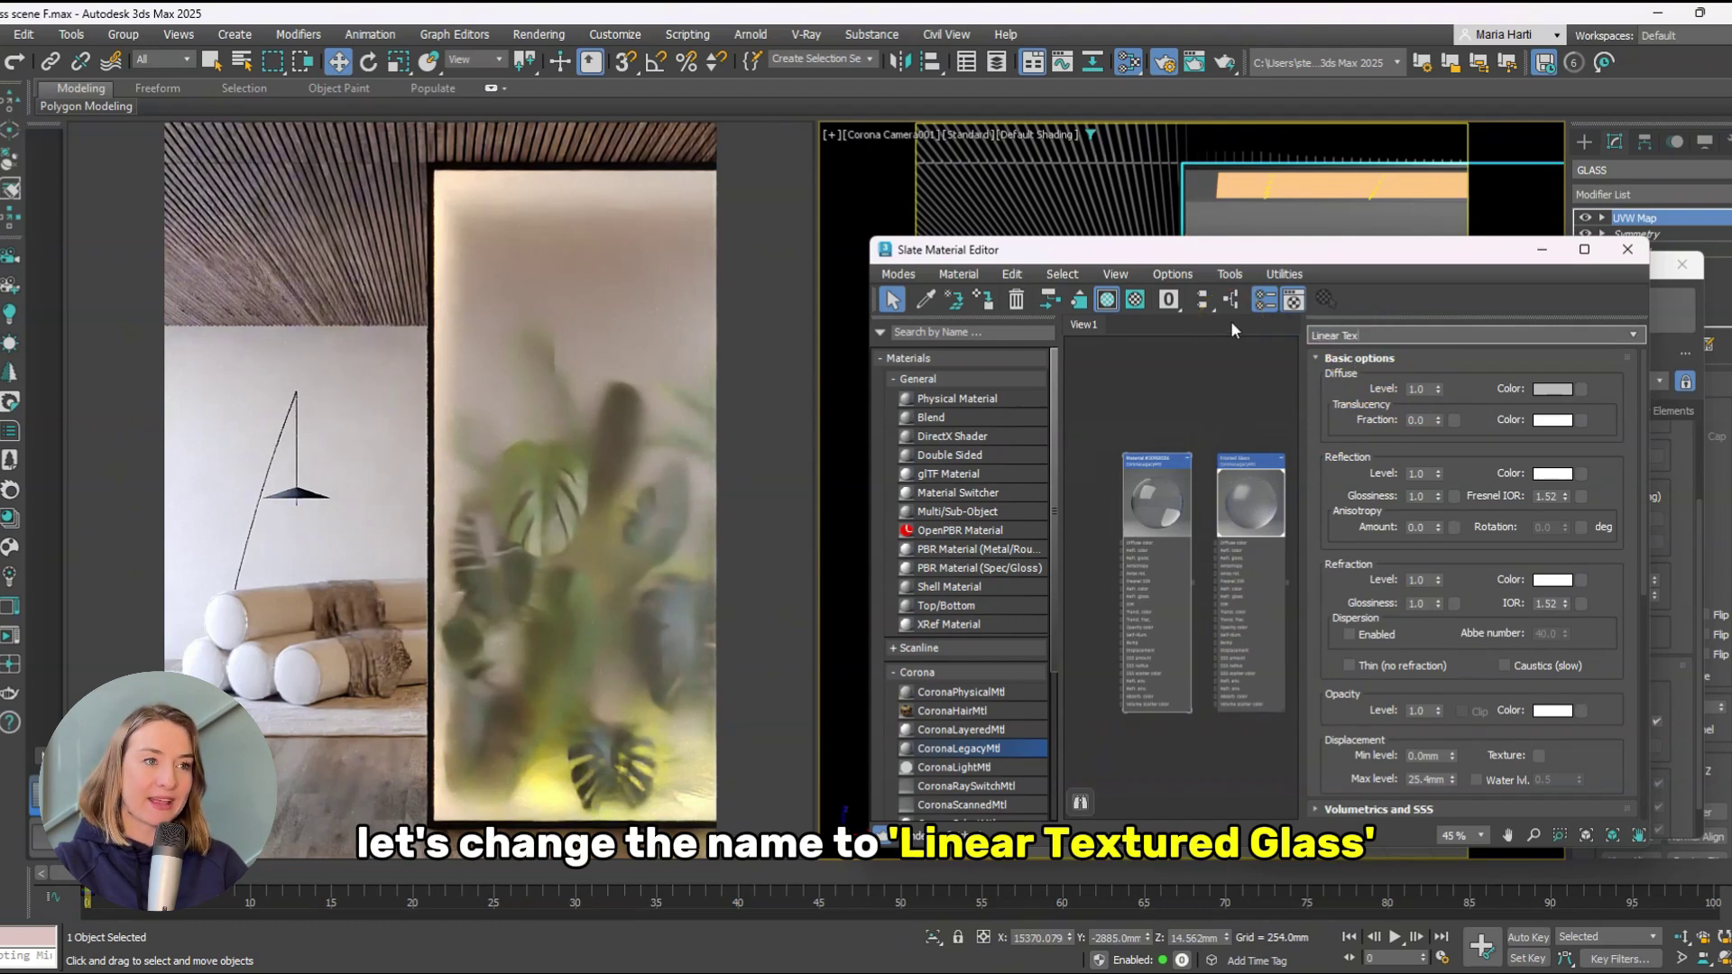
{"action": "type", "text": "tured Glass"}
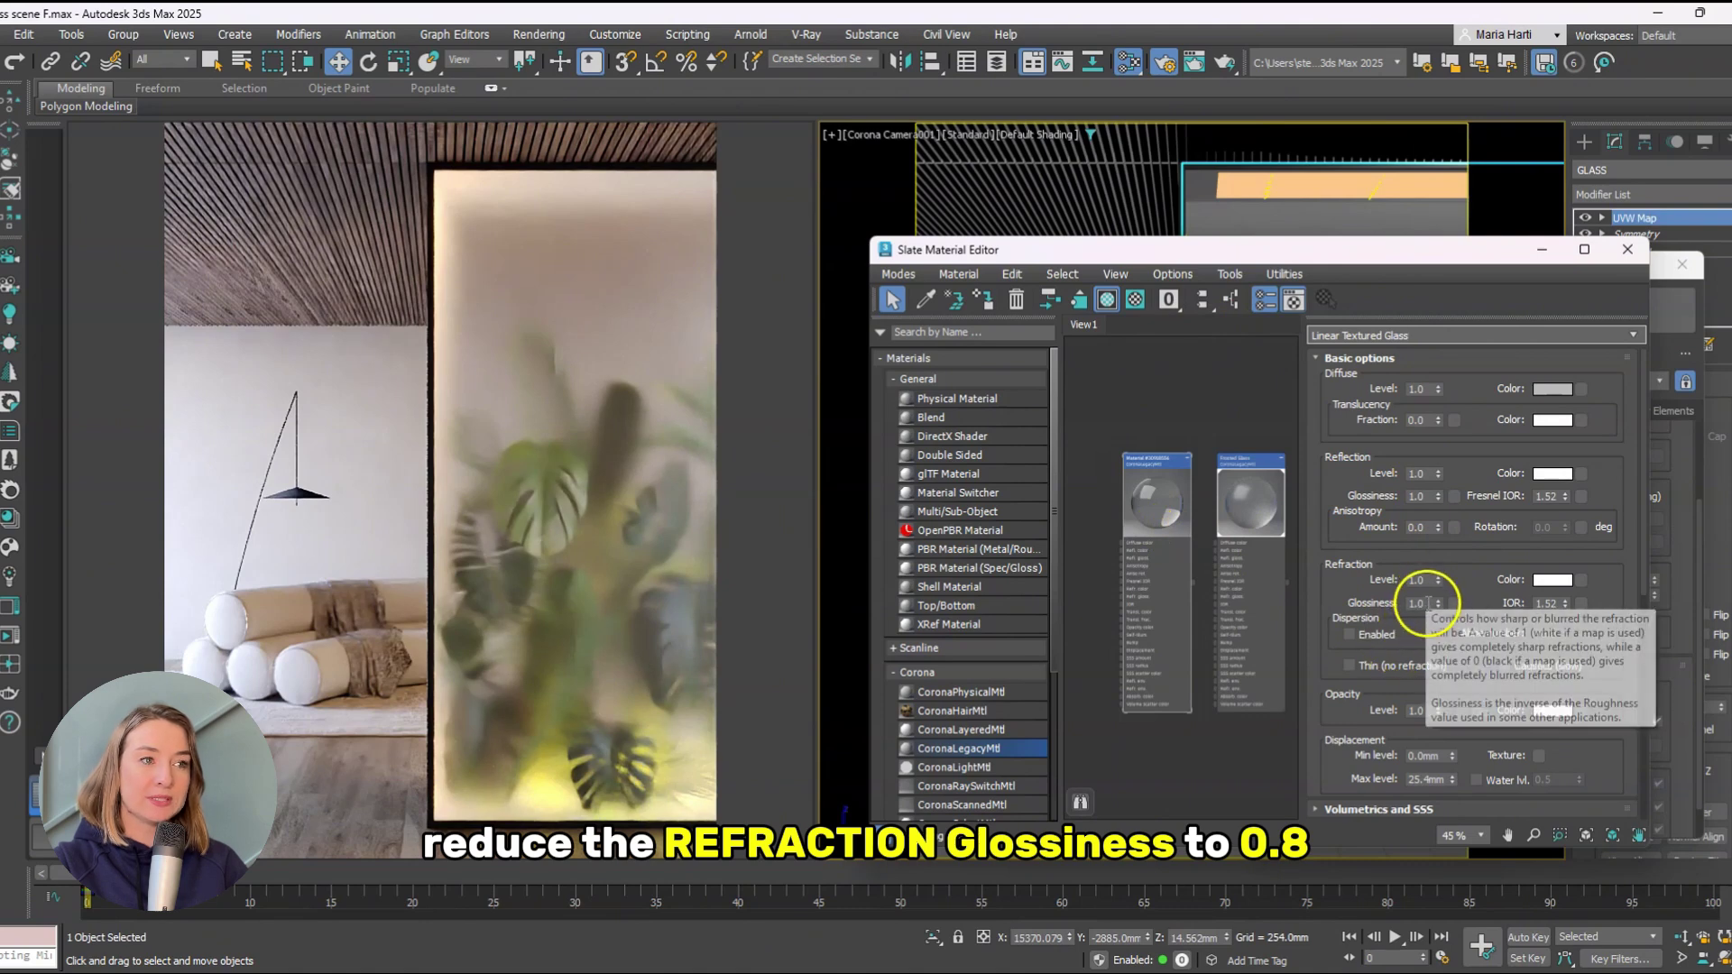
{"action": "double_click", "coordinate": [1425, 605]}
{"action": "type", "text": "0.8"}
{"action": "key", "text": "Return"}
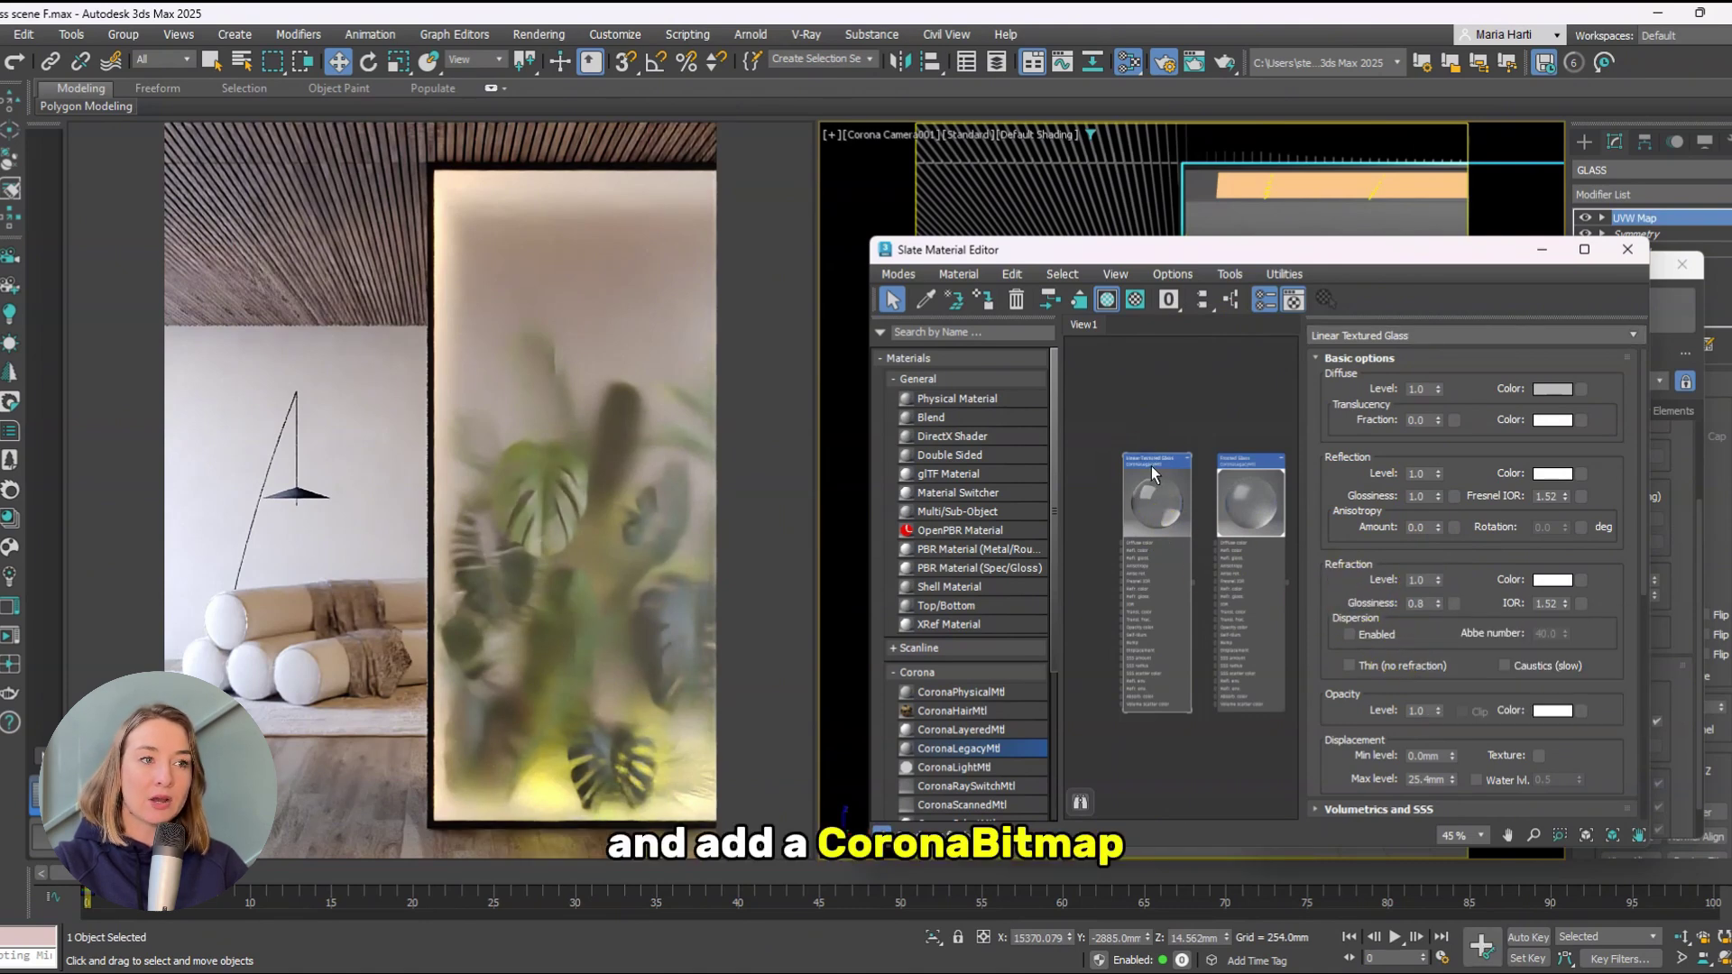
Drive the bump with a CoronaBitmap loading Linear_bump, at bump amount 3.0
{"action": "scroll", "coordinate": [970, 690], "scroll_direction": "down", "scroll_amount": 10}
{"action": "left_click", "coordinate": [938, 552]}
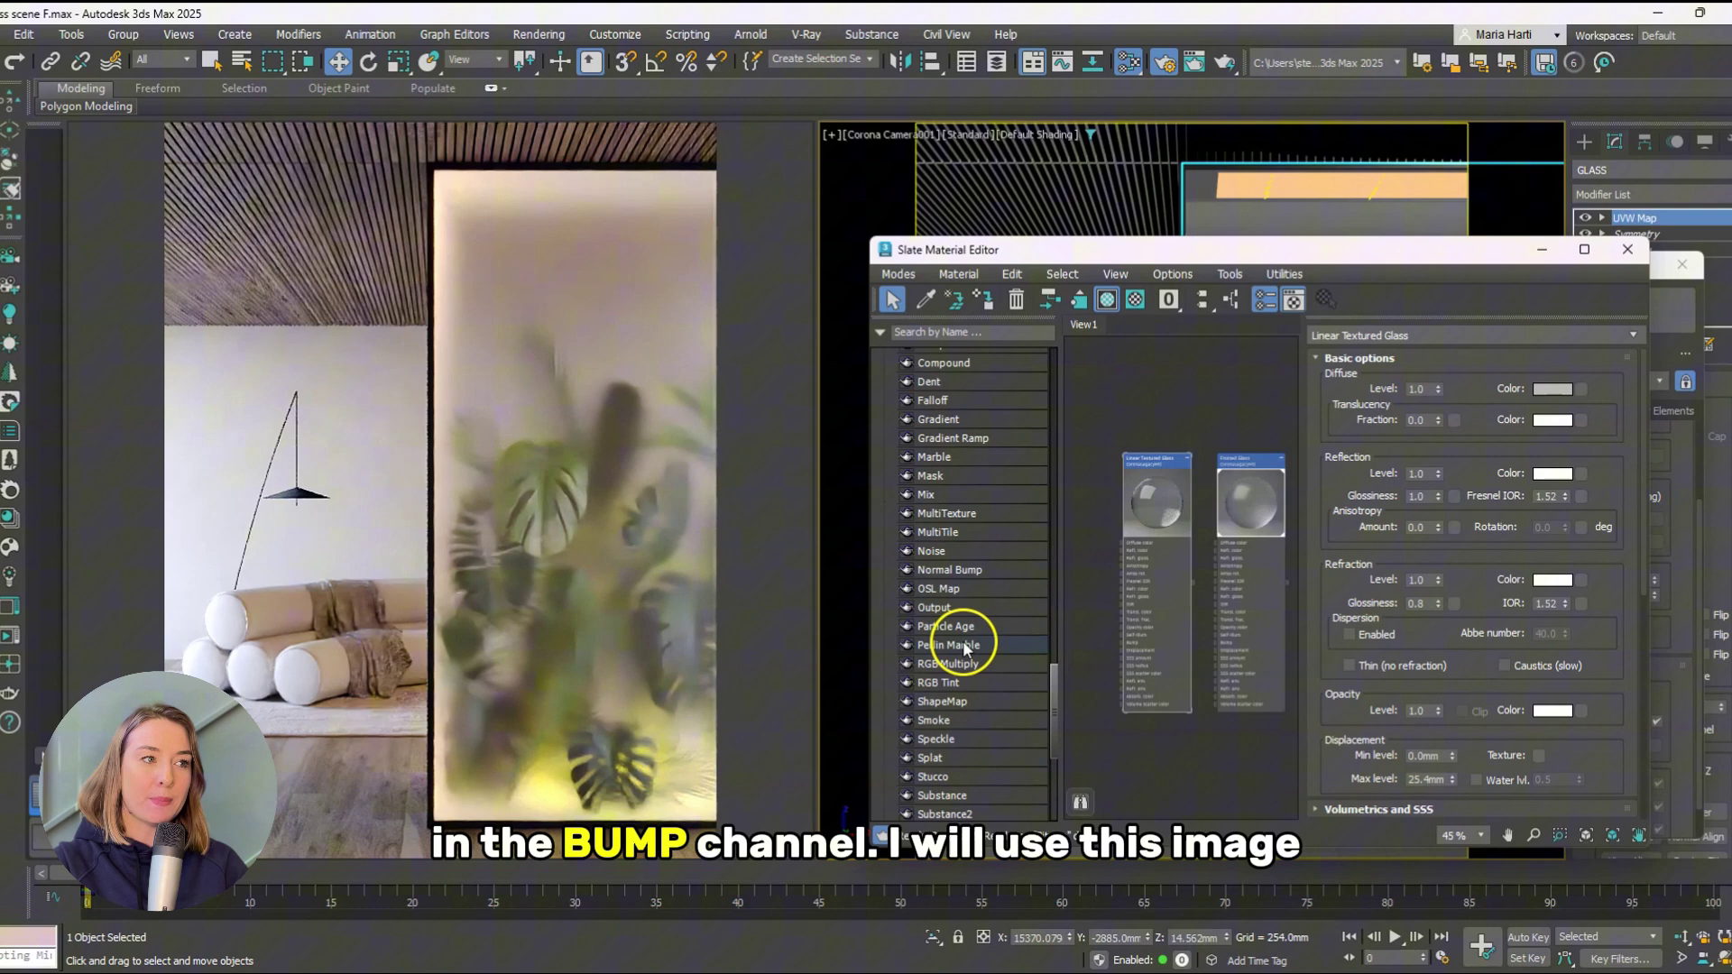
{"action": "scroll", "coordinate": [964, 646], "scroll_direction": "down", "scroll_amount": 5}
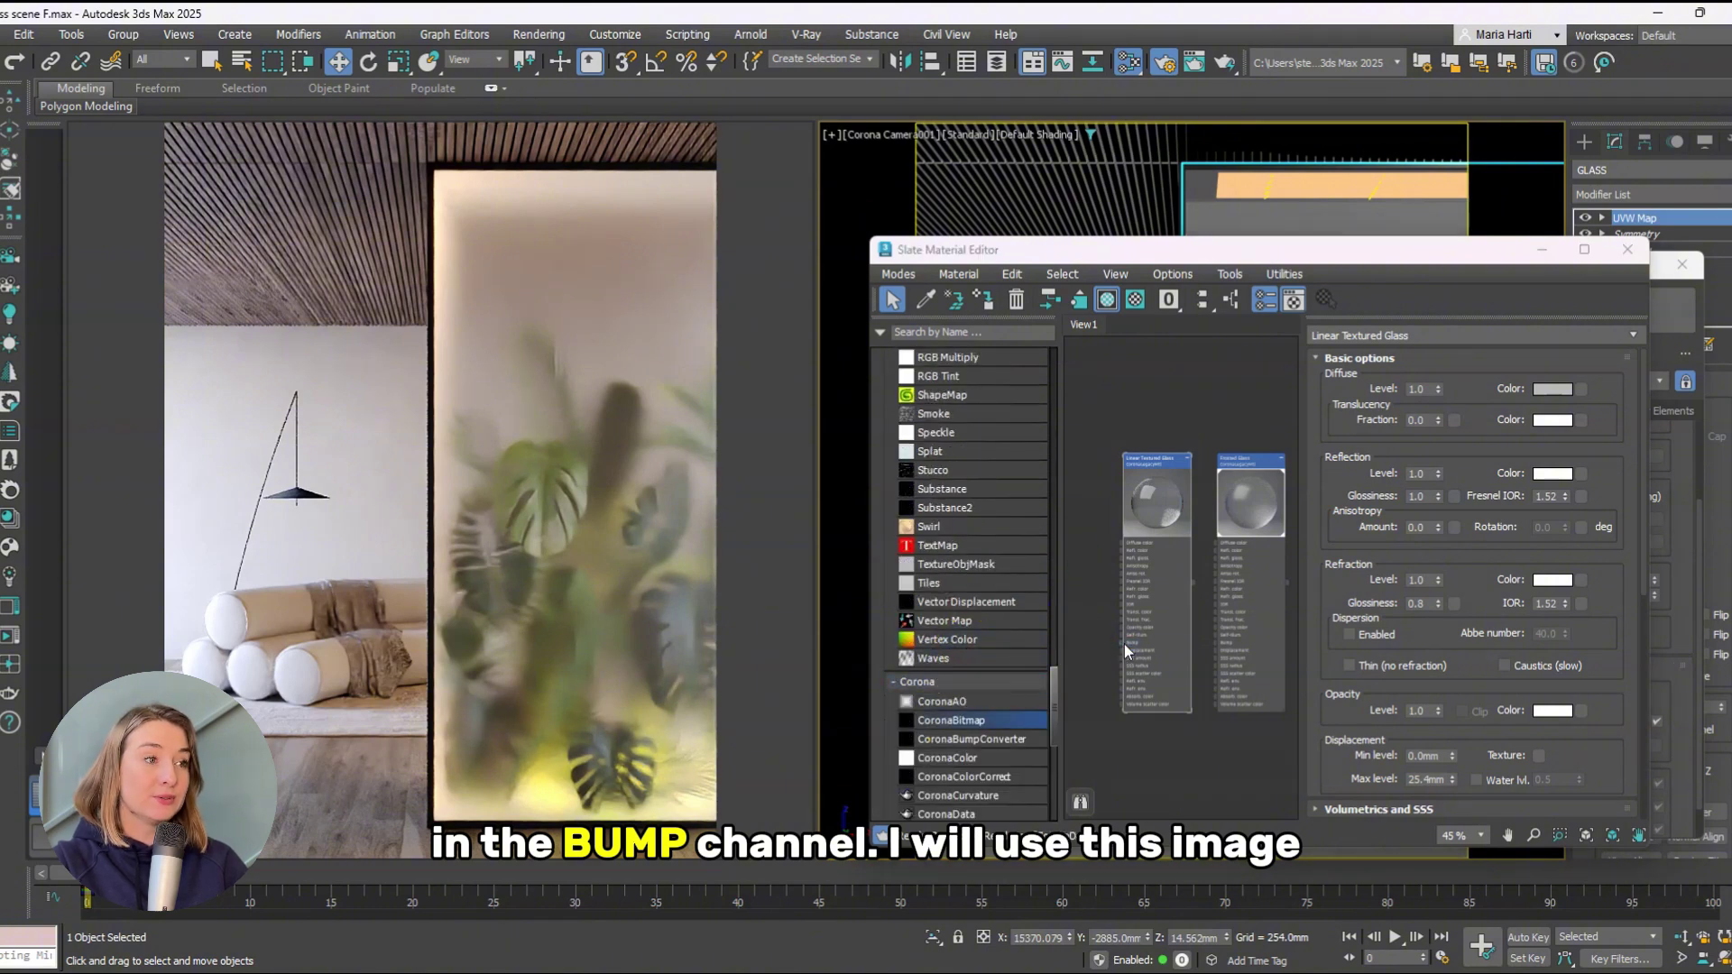
{"action": "left_click_drag", "start_coordinate": [1123, 644], "coordinate": [1124, 644]}
{"action": "mouse_move", "coordinate": [144, 188]}
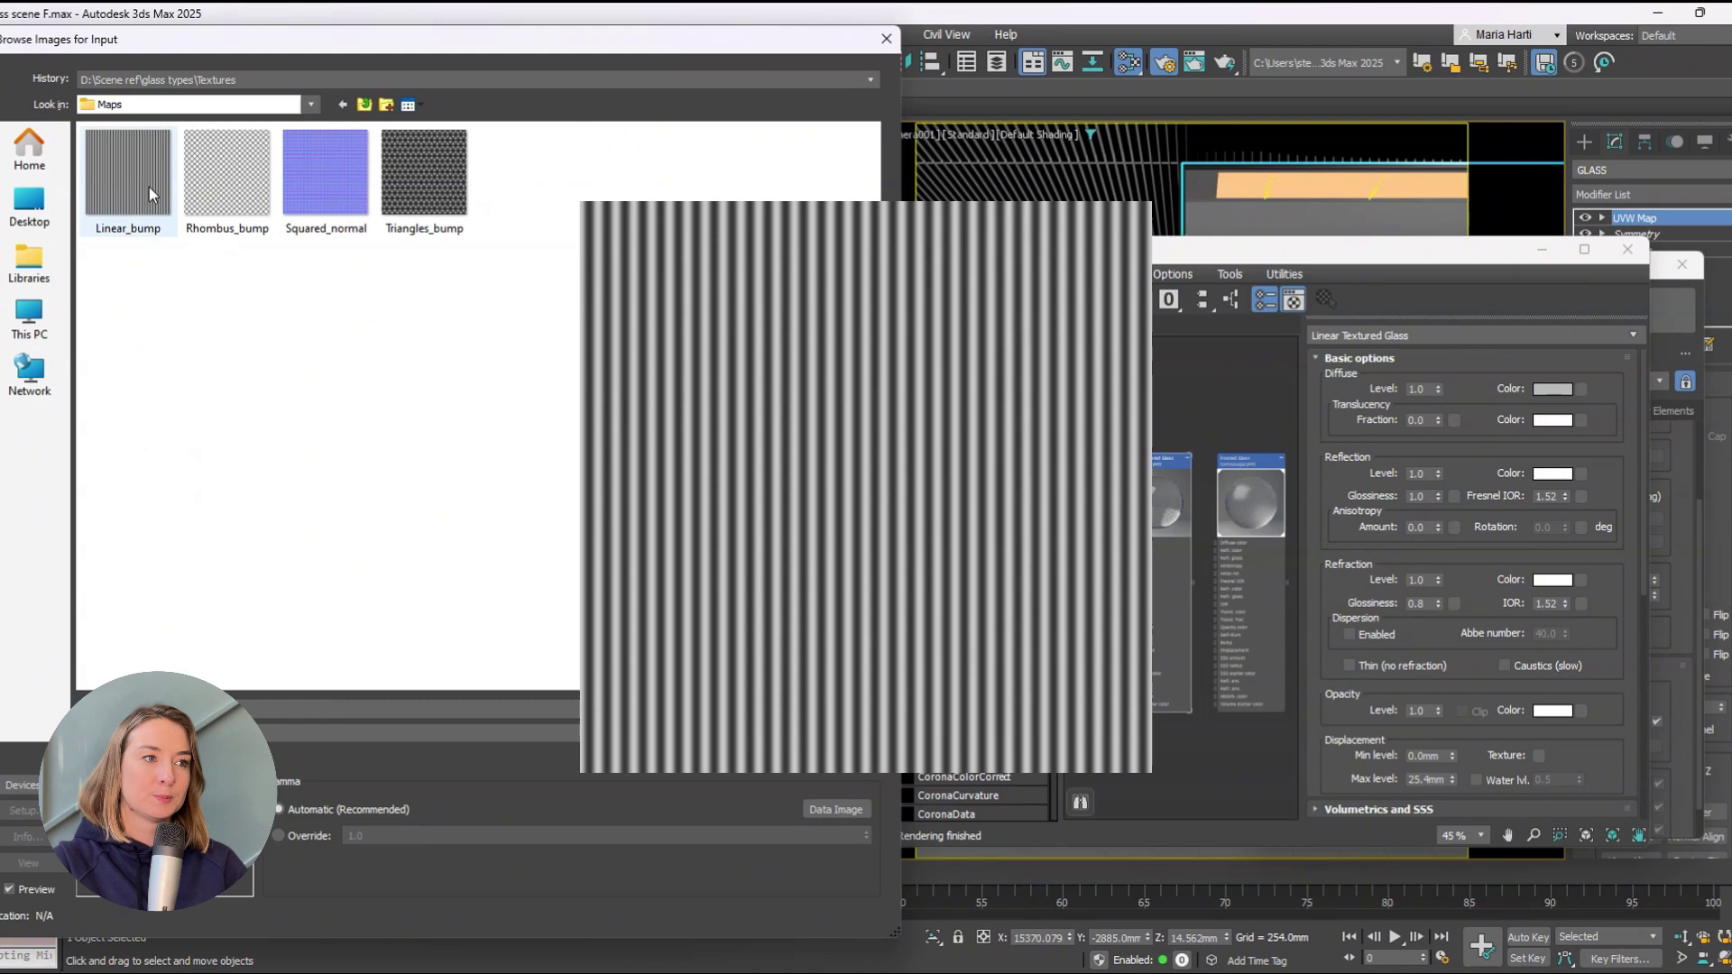
{"action": "double_click", "coordinate": [149, 189]}
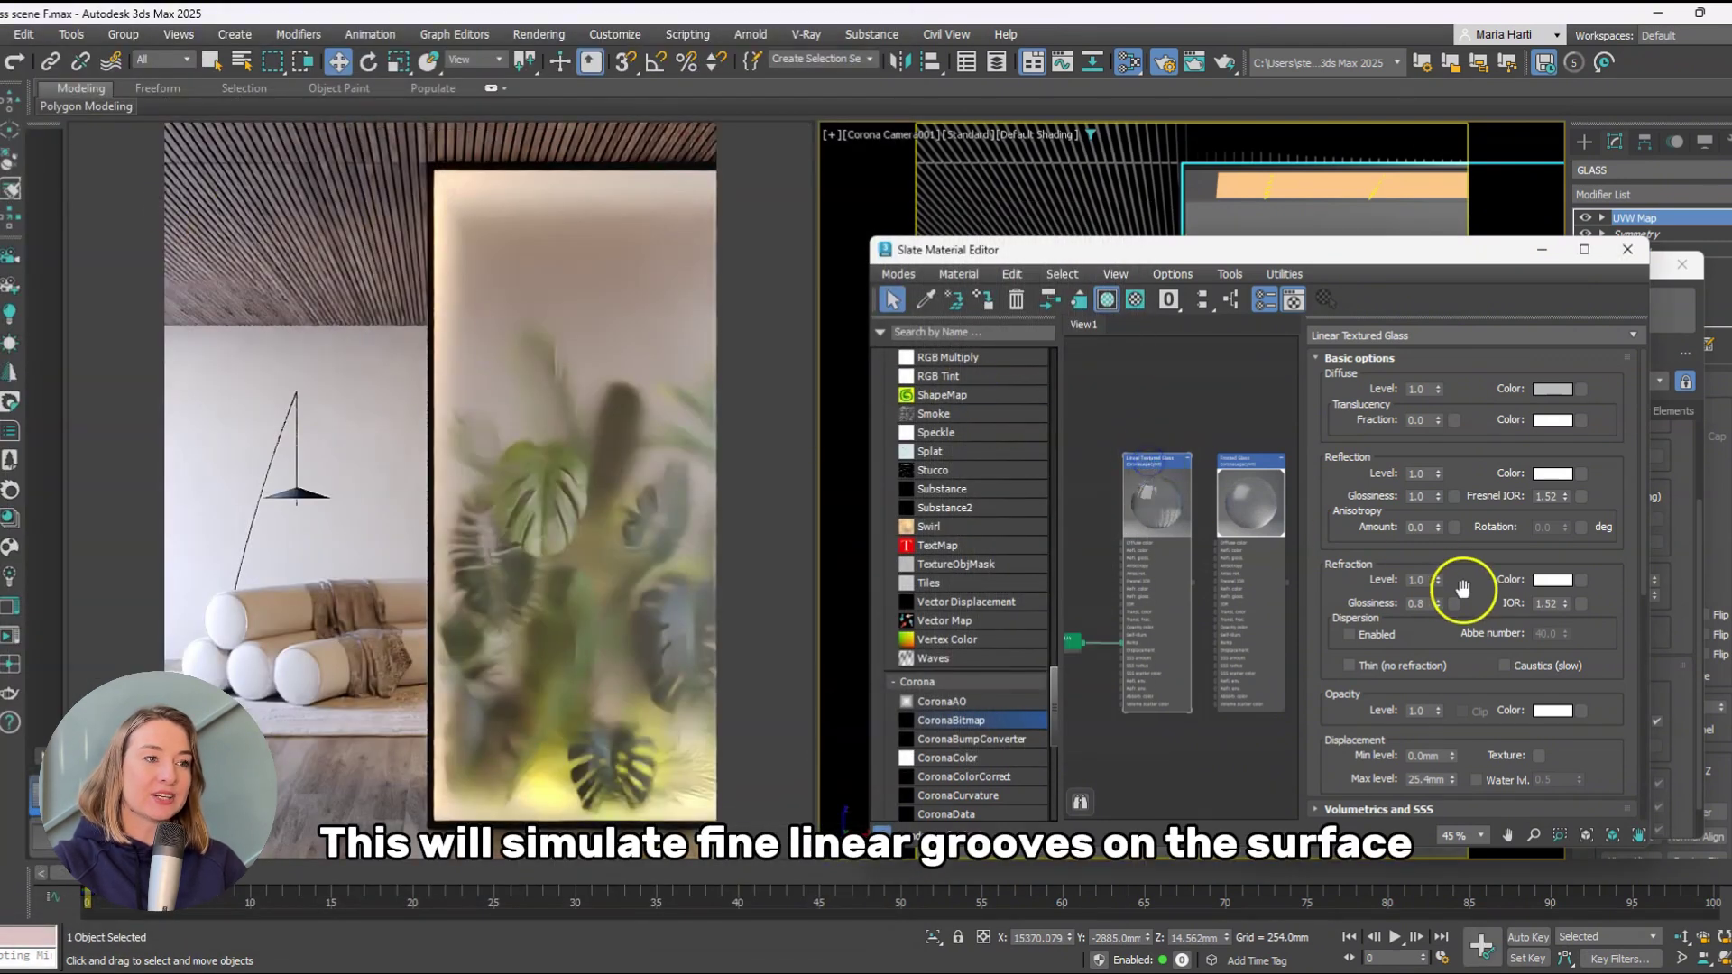
{"action": "left_click_drag", "start_coordinate": [1640, 577], "coordinate": [1637, 777]}
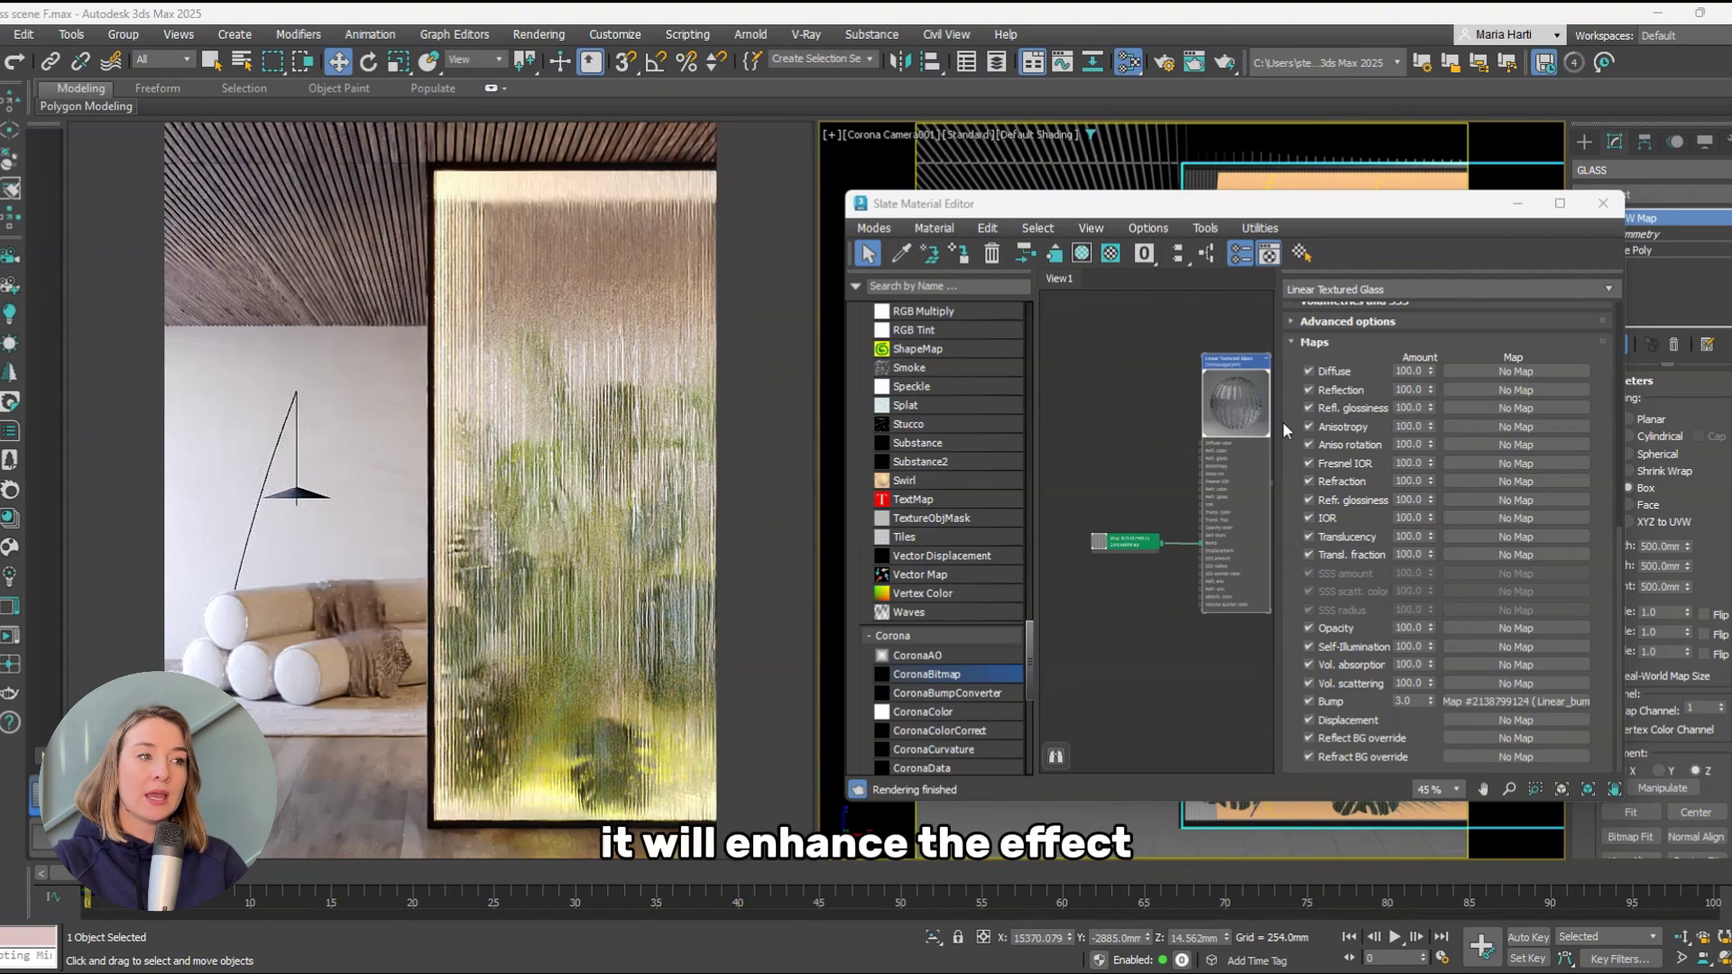
{"action": "left_click", "coordinate": [626, 336]}
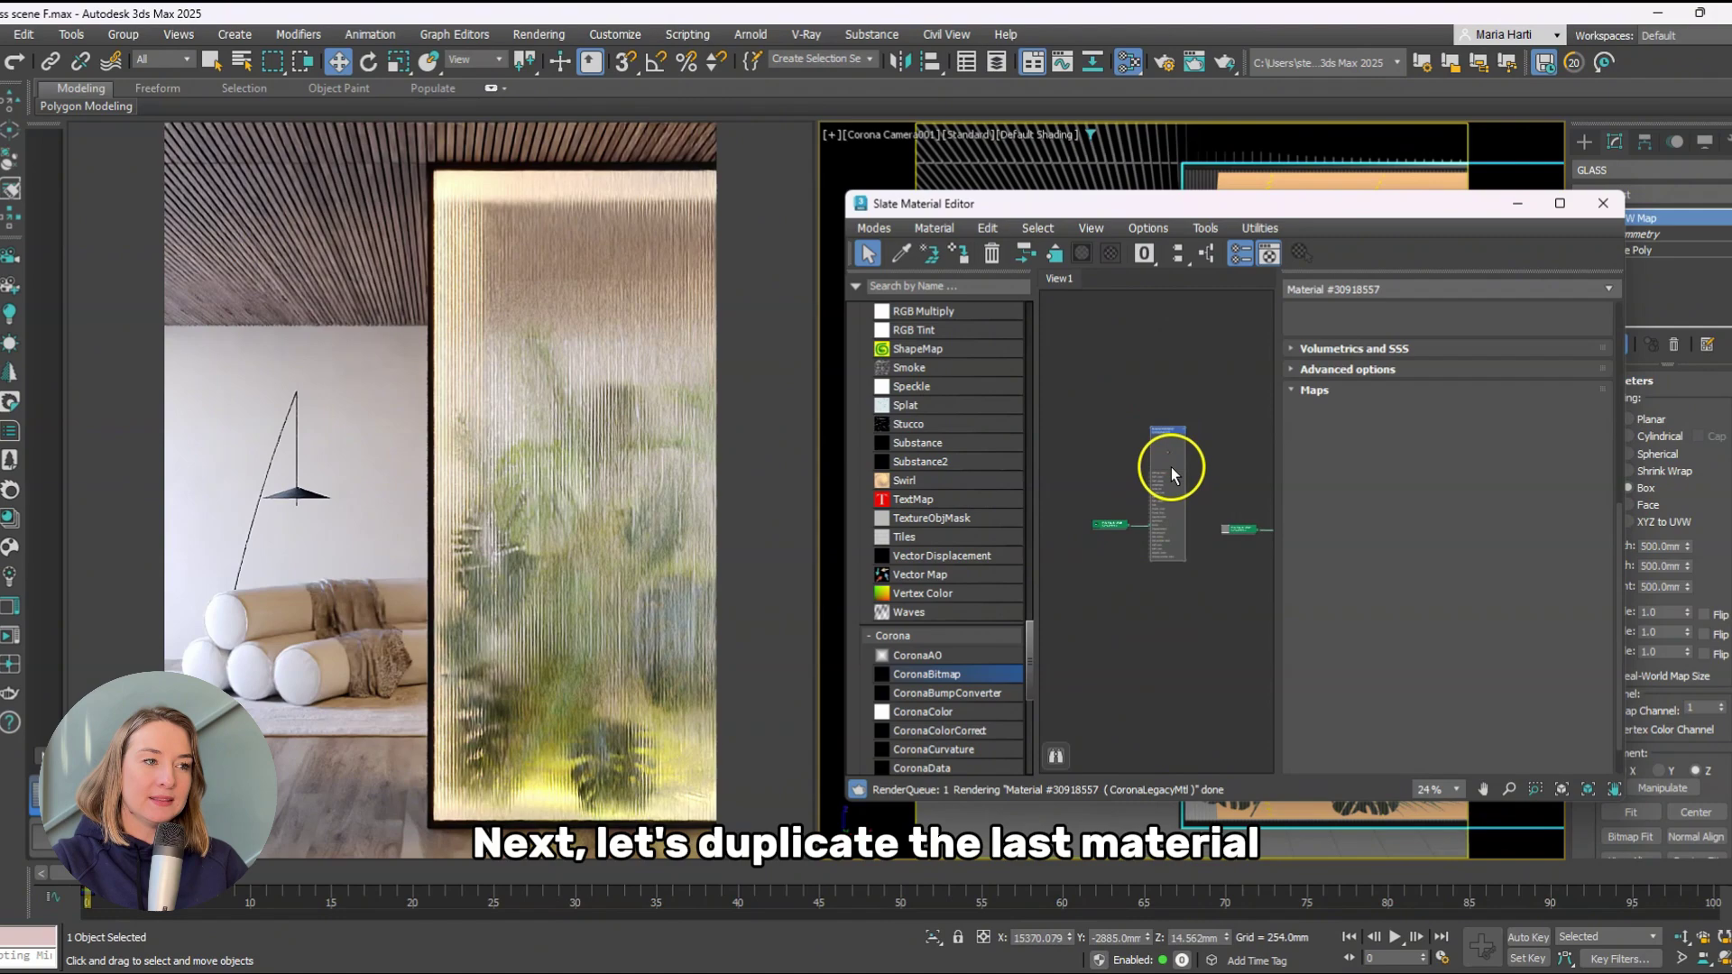
Rename the copy's bump bitmap Rhombus textured glass, load Rhombus_bump and set bump amount 1.0
{"action": "double_click", "coordinate": [1067, 626]}
{"action": "left_click", "coordinate": [1389, 289]}
{"action": "type", "text": "Rh"}
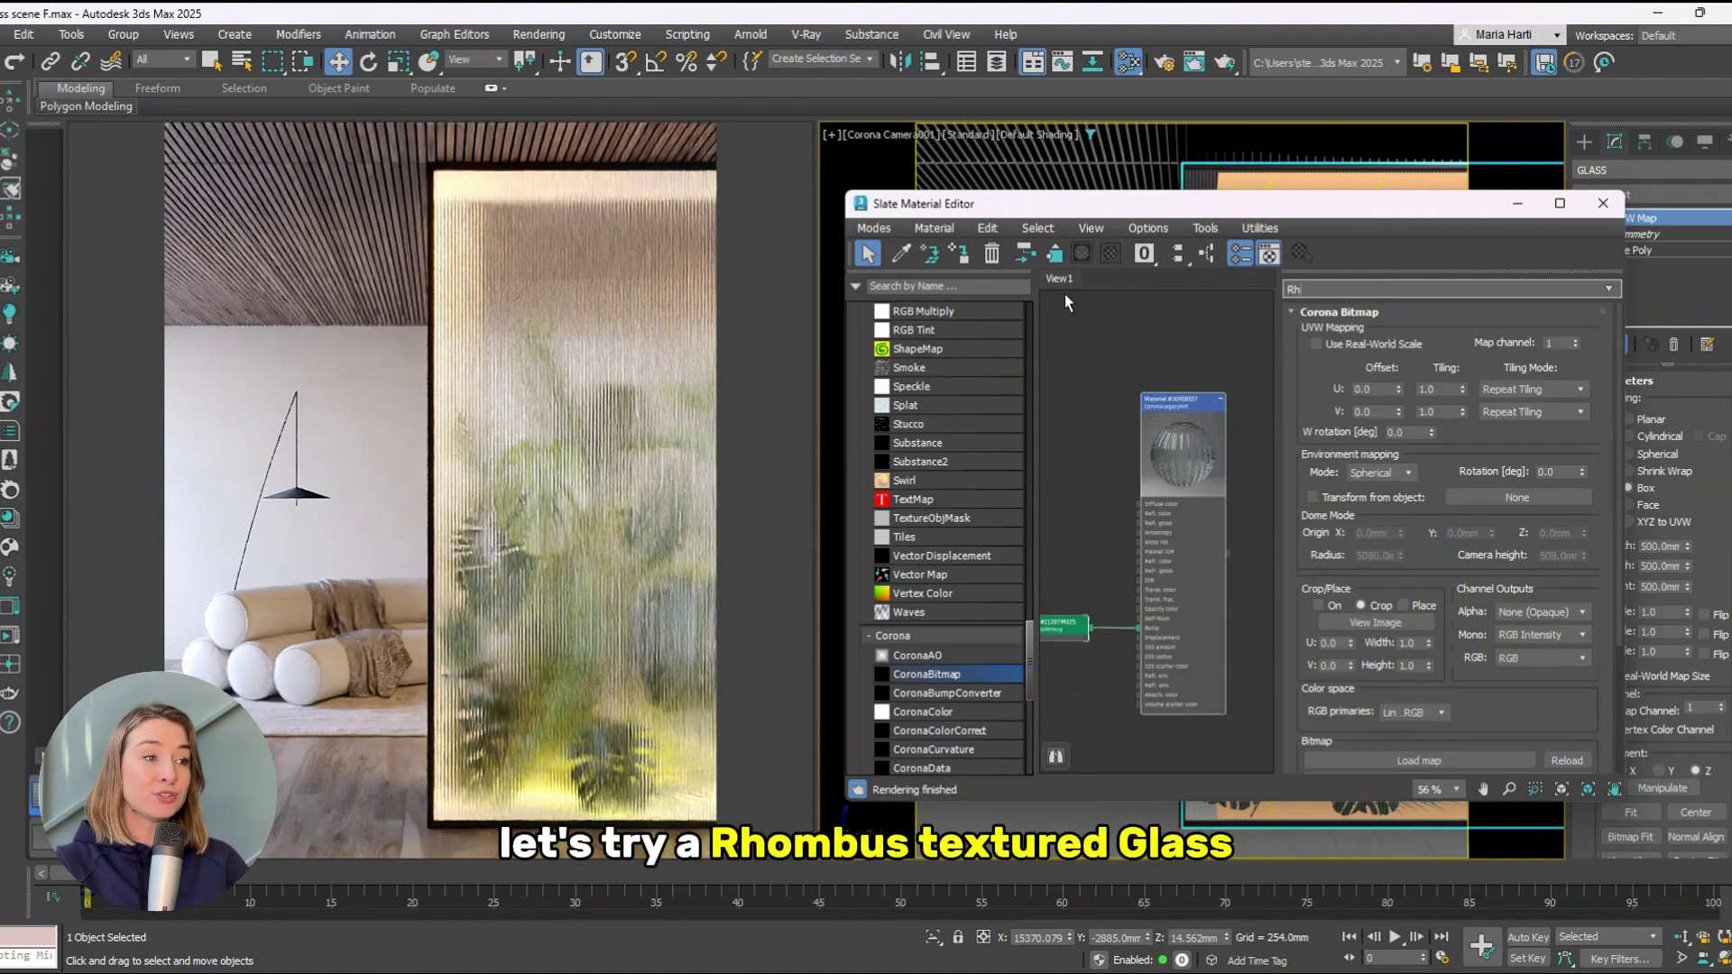
{"action": "type", "text": "ombus textured glass"}
{"action": "scroll", "coordinate": [1613, 496], "scroll_direction": "down", "scroll_amount": 3}
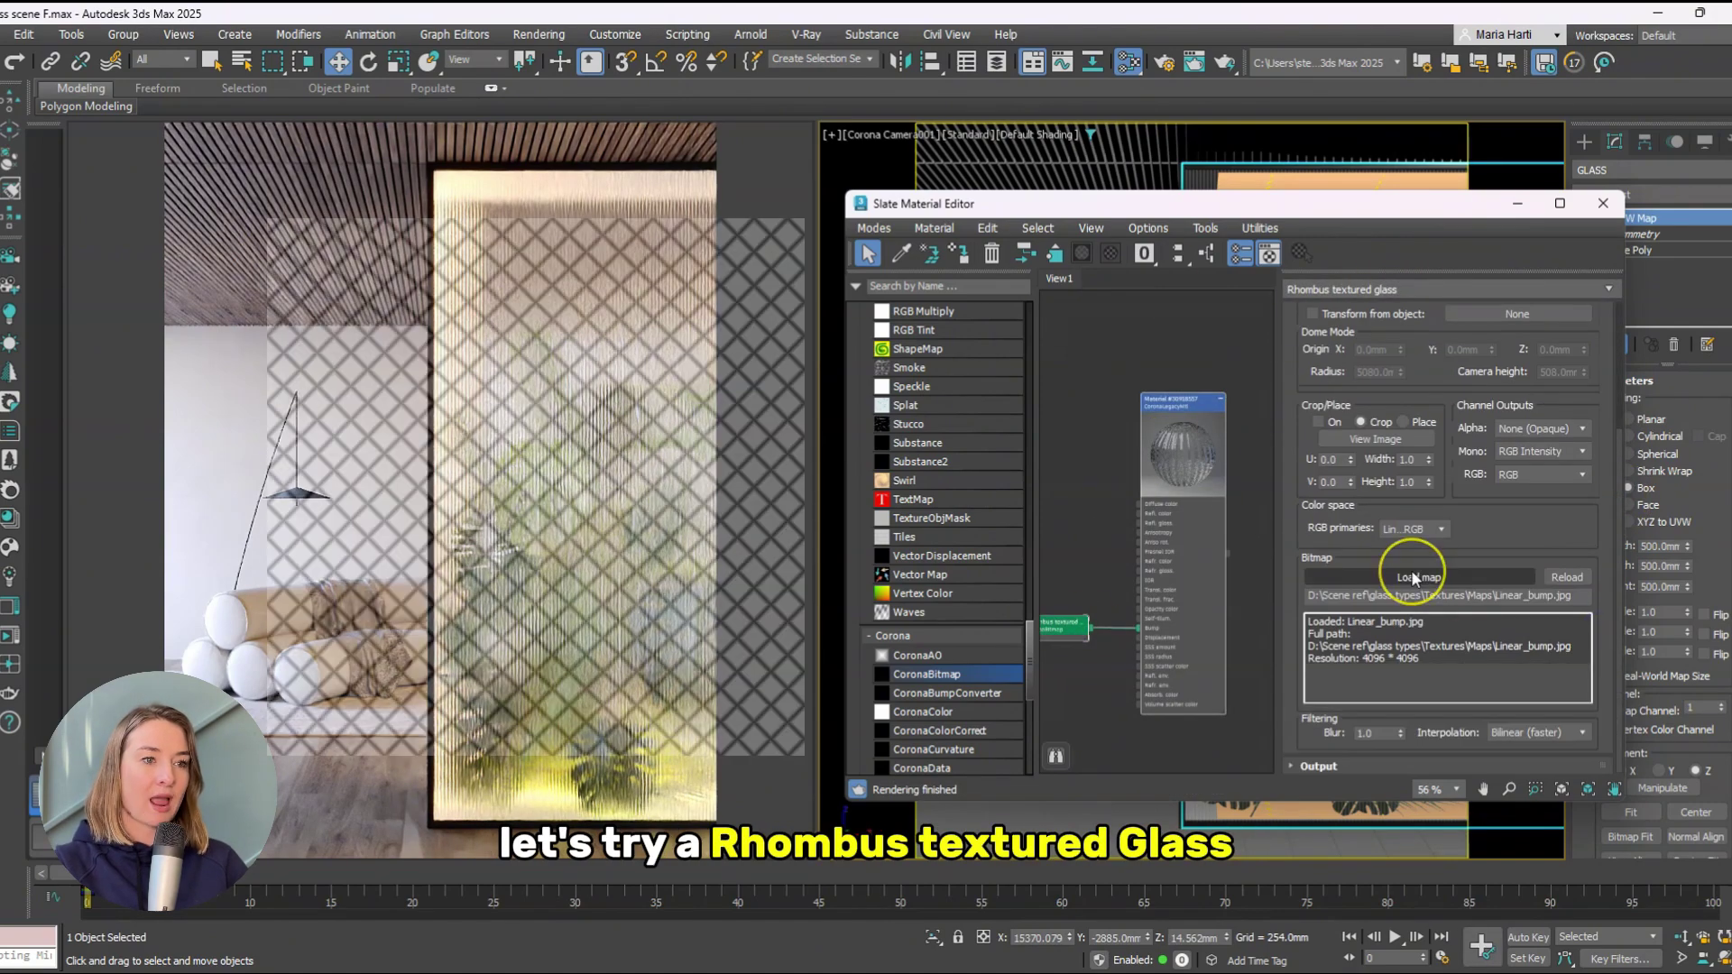
{"action": "left_click", "coordinate": [1411, 570]}
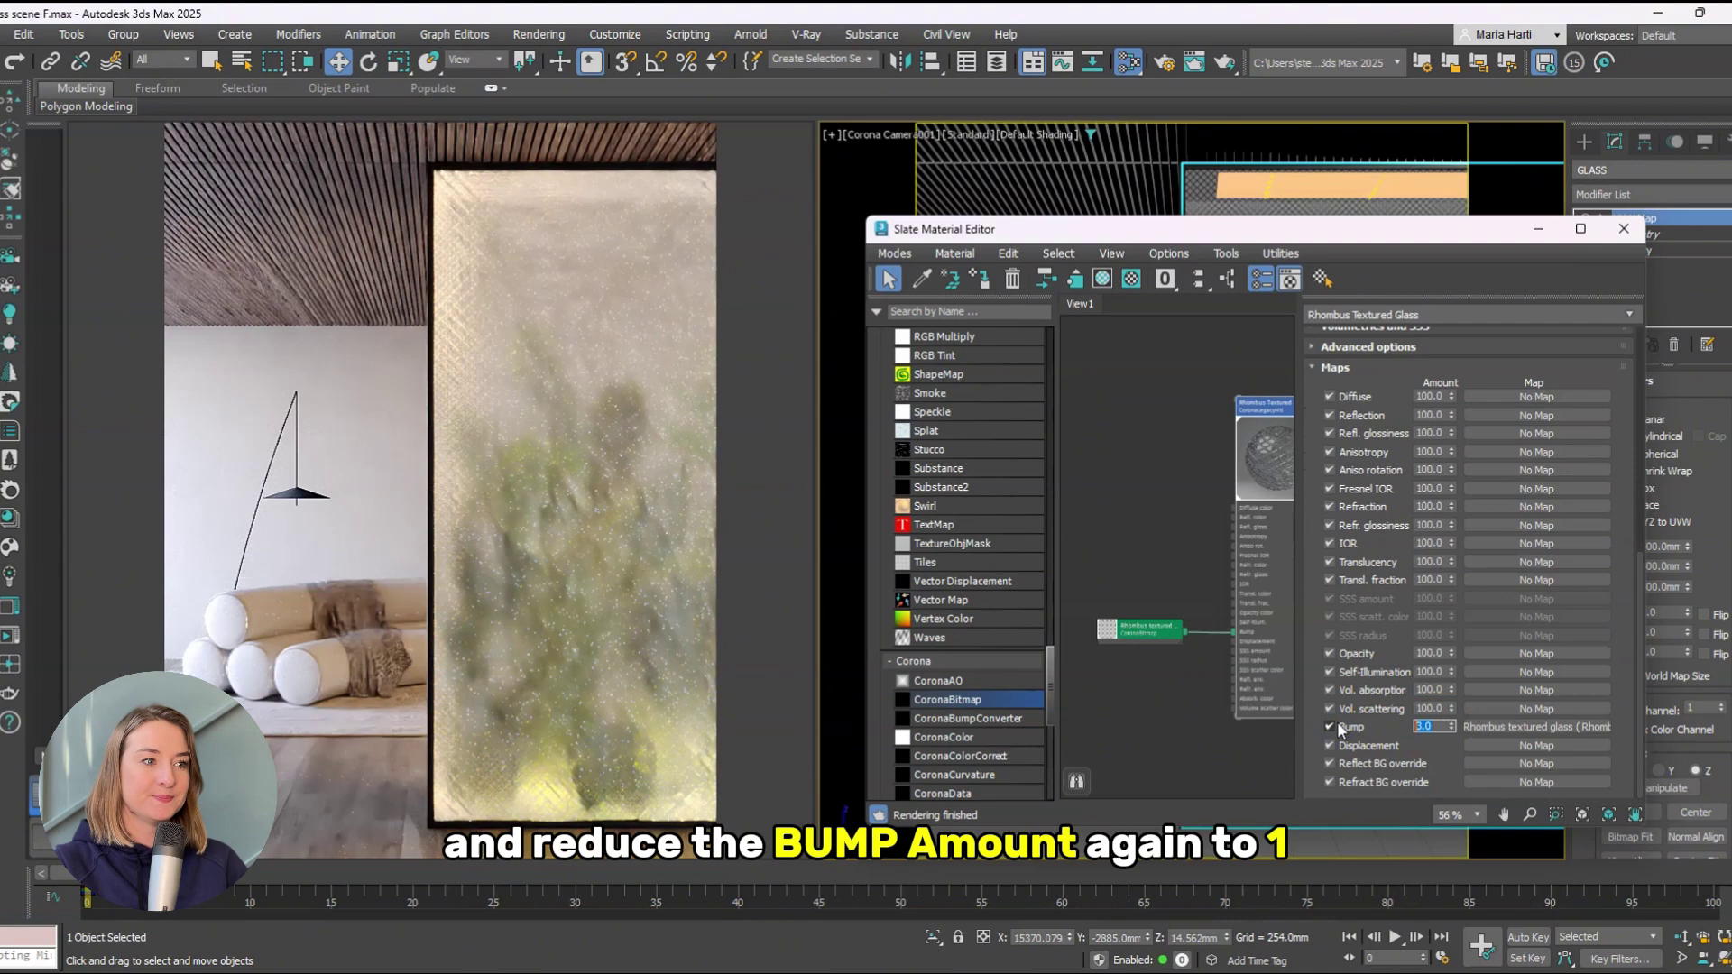
{"action": "double_click", "coordinate": [1430, 726]}
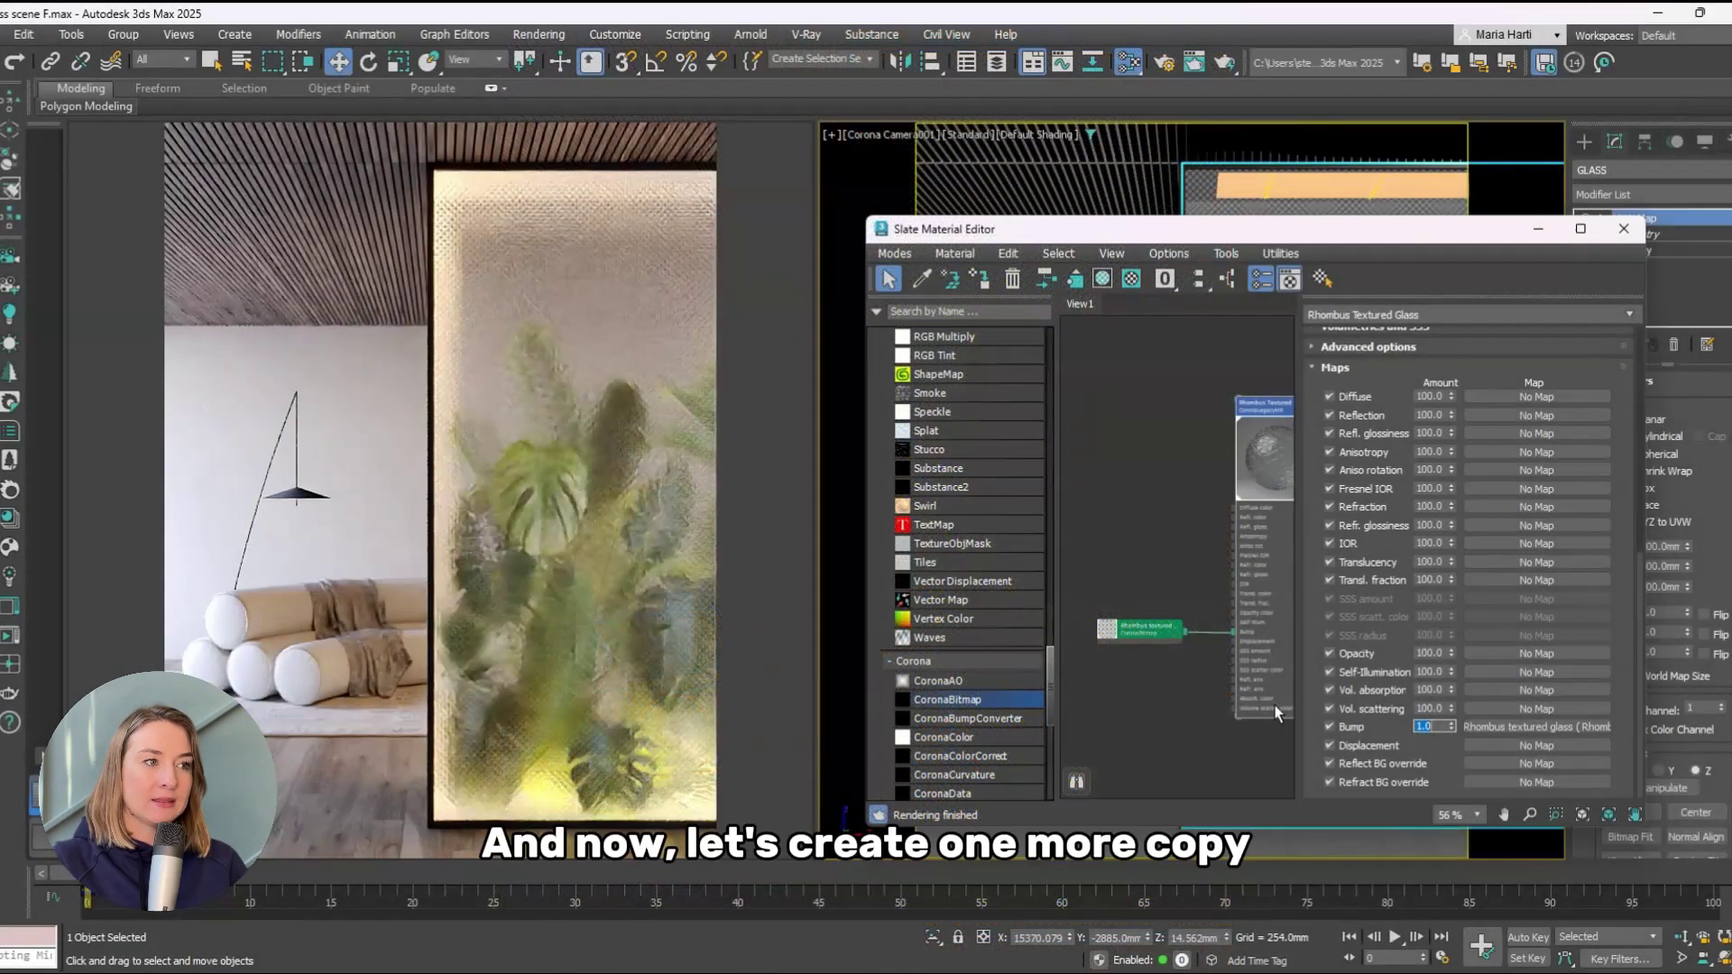
Rename the duplicated material Triangle Textured Glass
{"action": "left_click", "coordinate": [1173, 534]}
{"action": "scroll", "coordinate": [1161, 465], "scroll_direction": "down", "scroll_amount": 8}
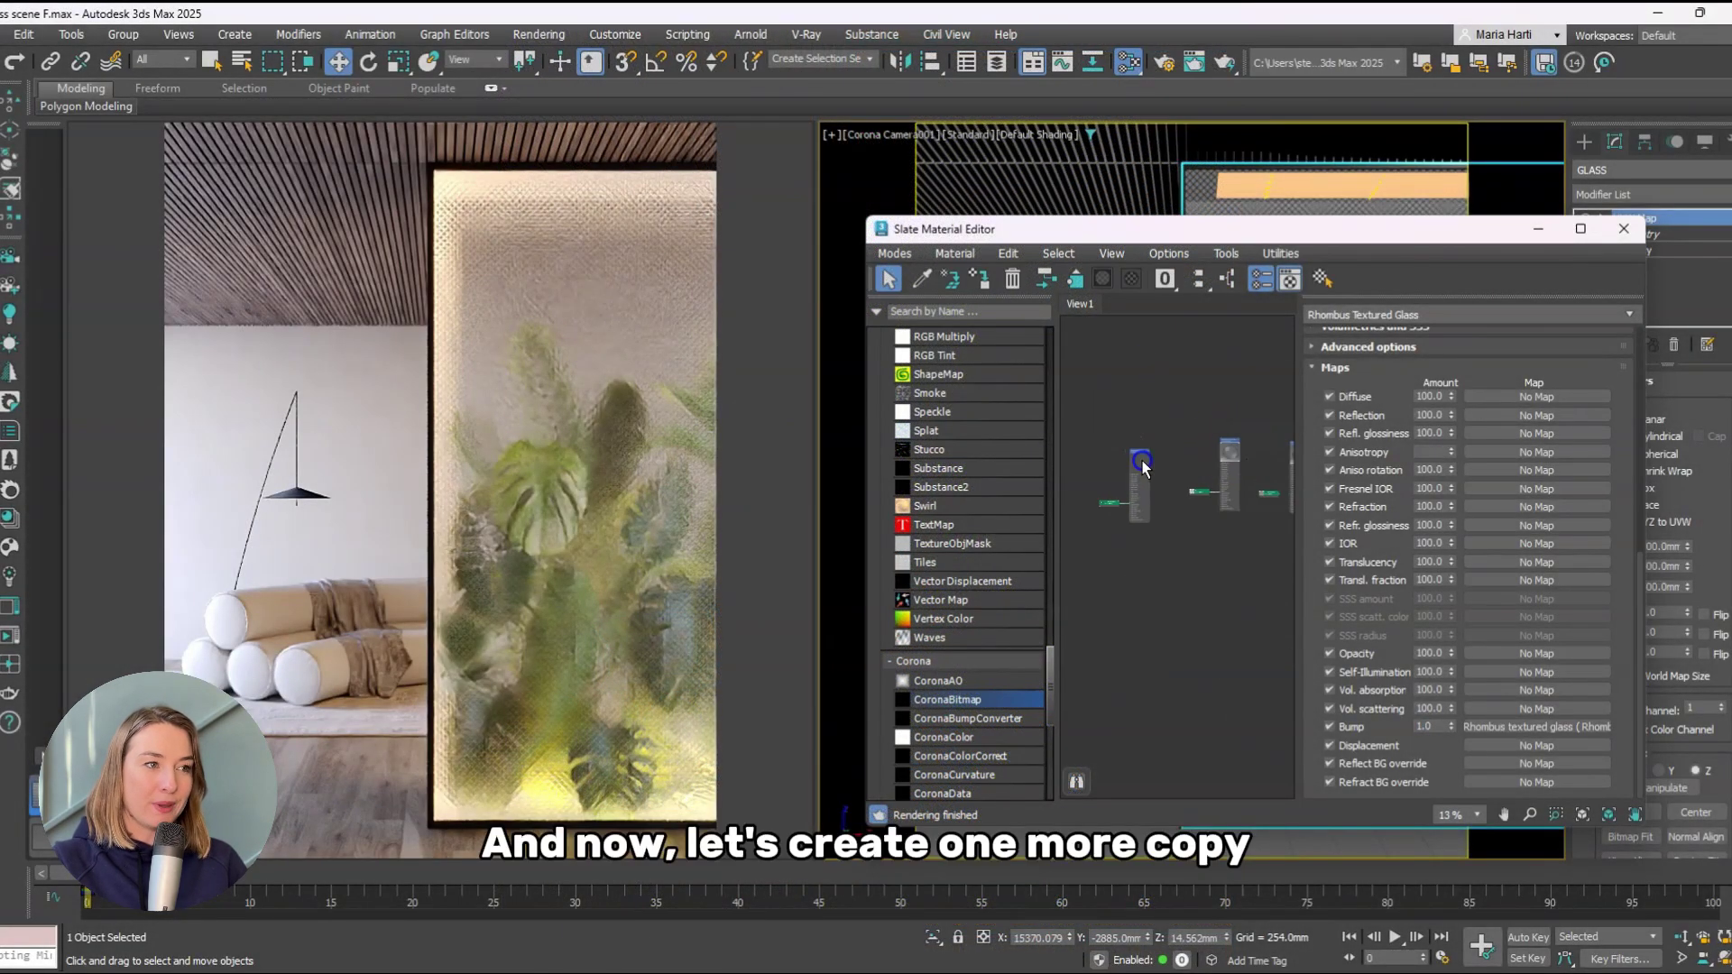
{"action": "scroll", "coordinate": [1160, 466], "scroll_direction": "up", "scroll_amount": 10}
{"action": "double_click", "coordinate": [1178, 403]}
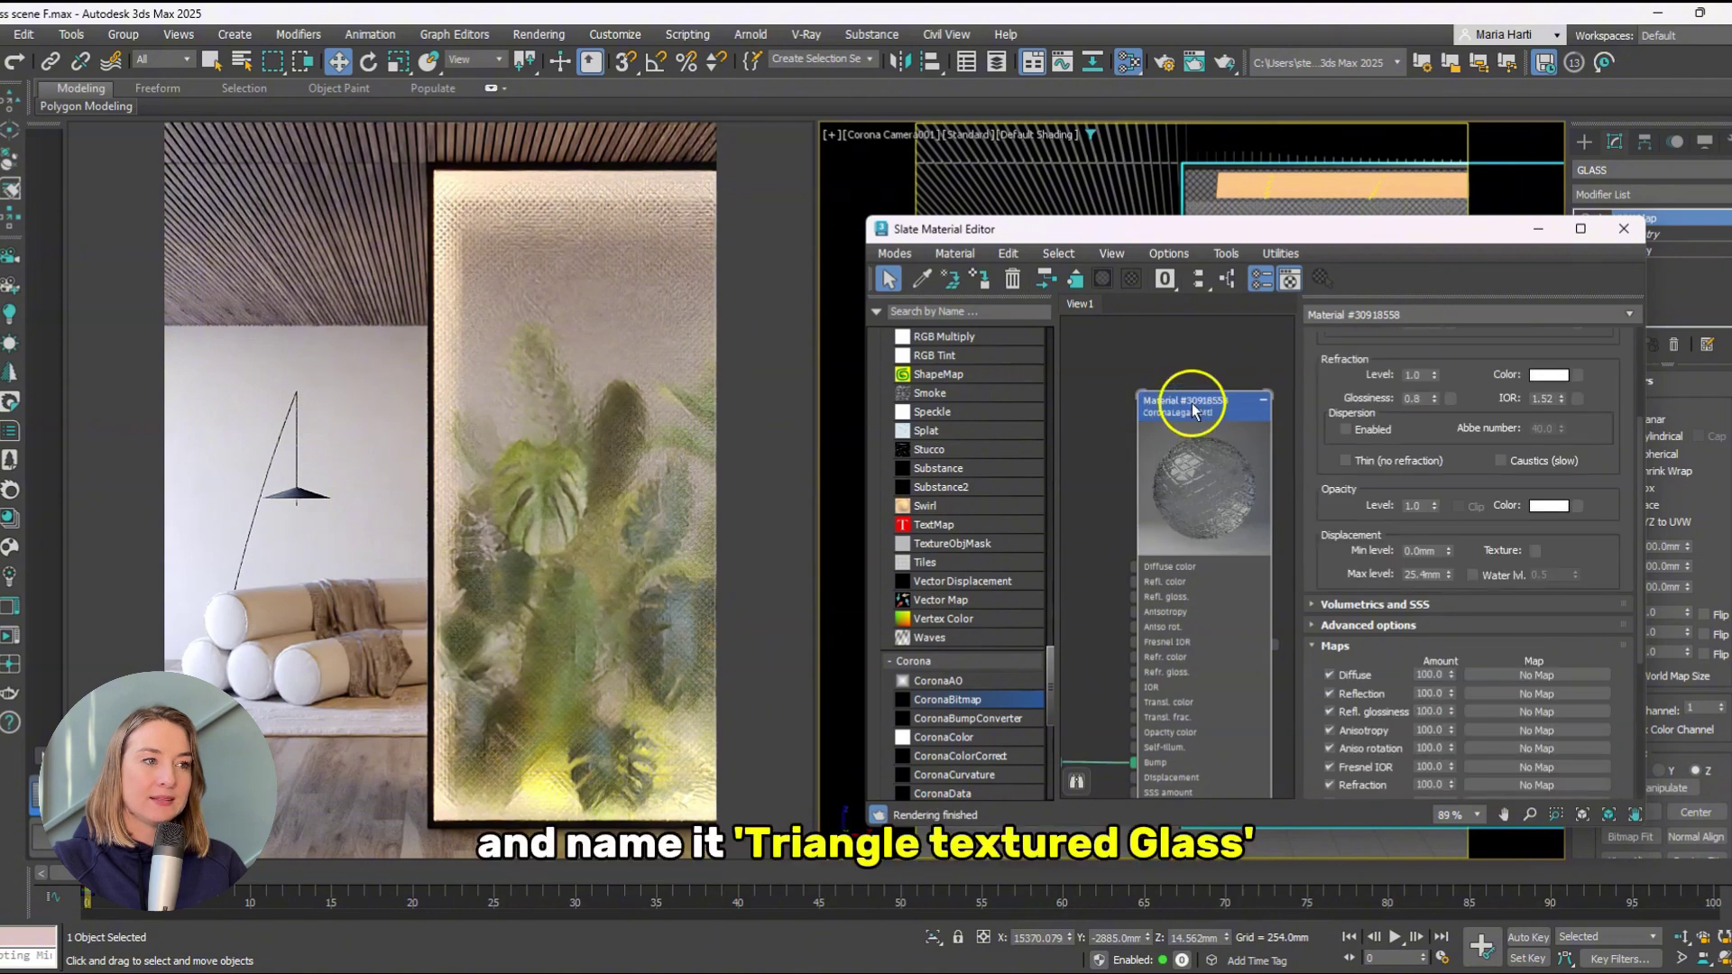
{"action": "type", "text": "Textured GLass"}
Load the Triangles_bump image into the copy's bump CoronaBitmap
{"action": "left_click", "coordinate": [1421, 642]}
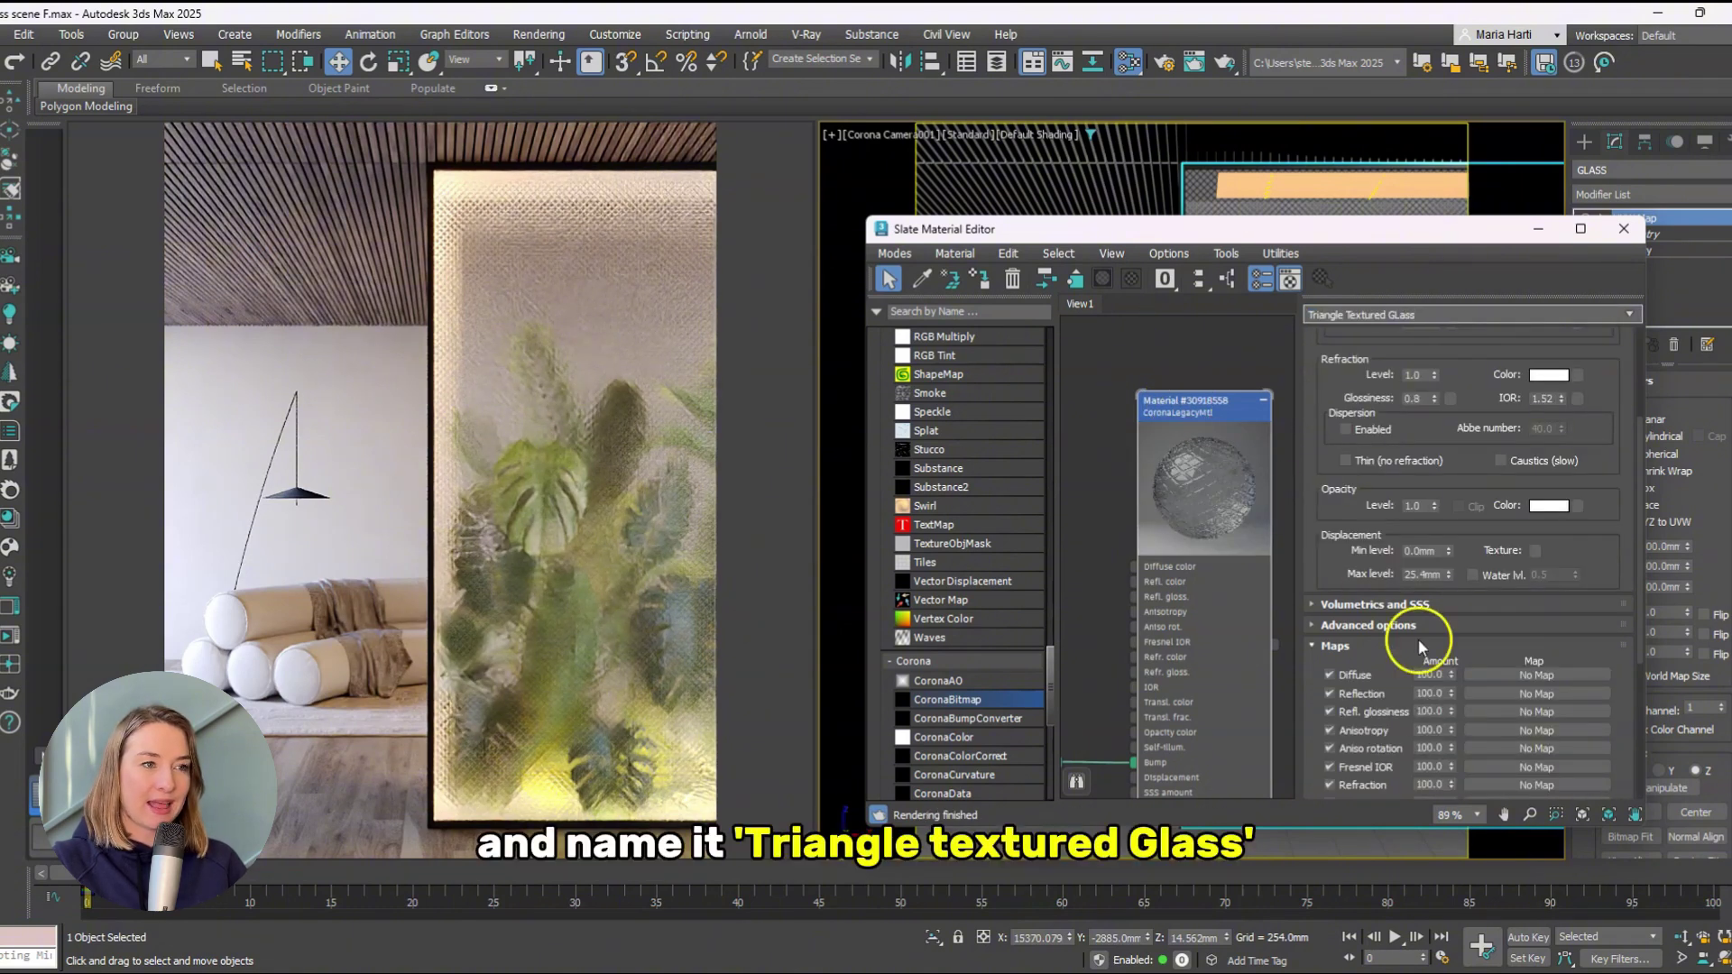
{"action": "scroll", "coordinate": [1421, 642], "scroll_direction": "down", "scroll_amount": 5}
{"action": "middle_click_drag", "start_coordinate": [1116, 582], "coordinate": [1172, 631]}
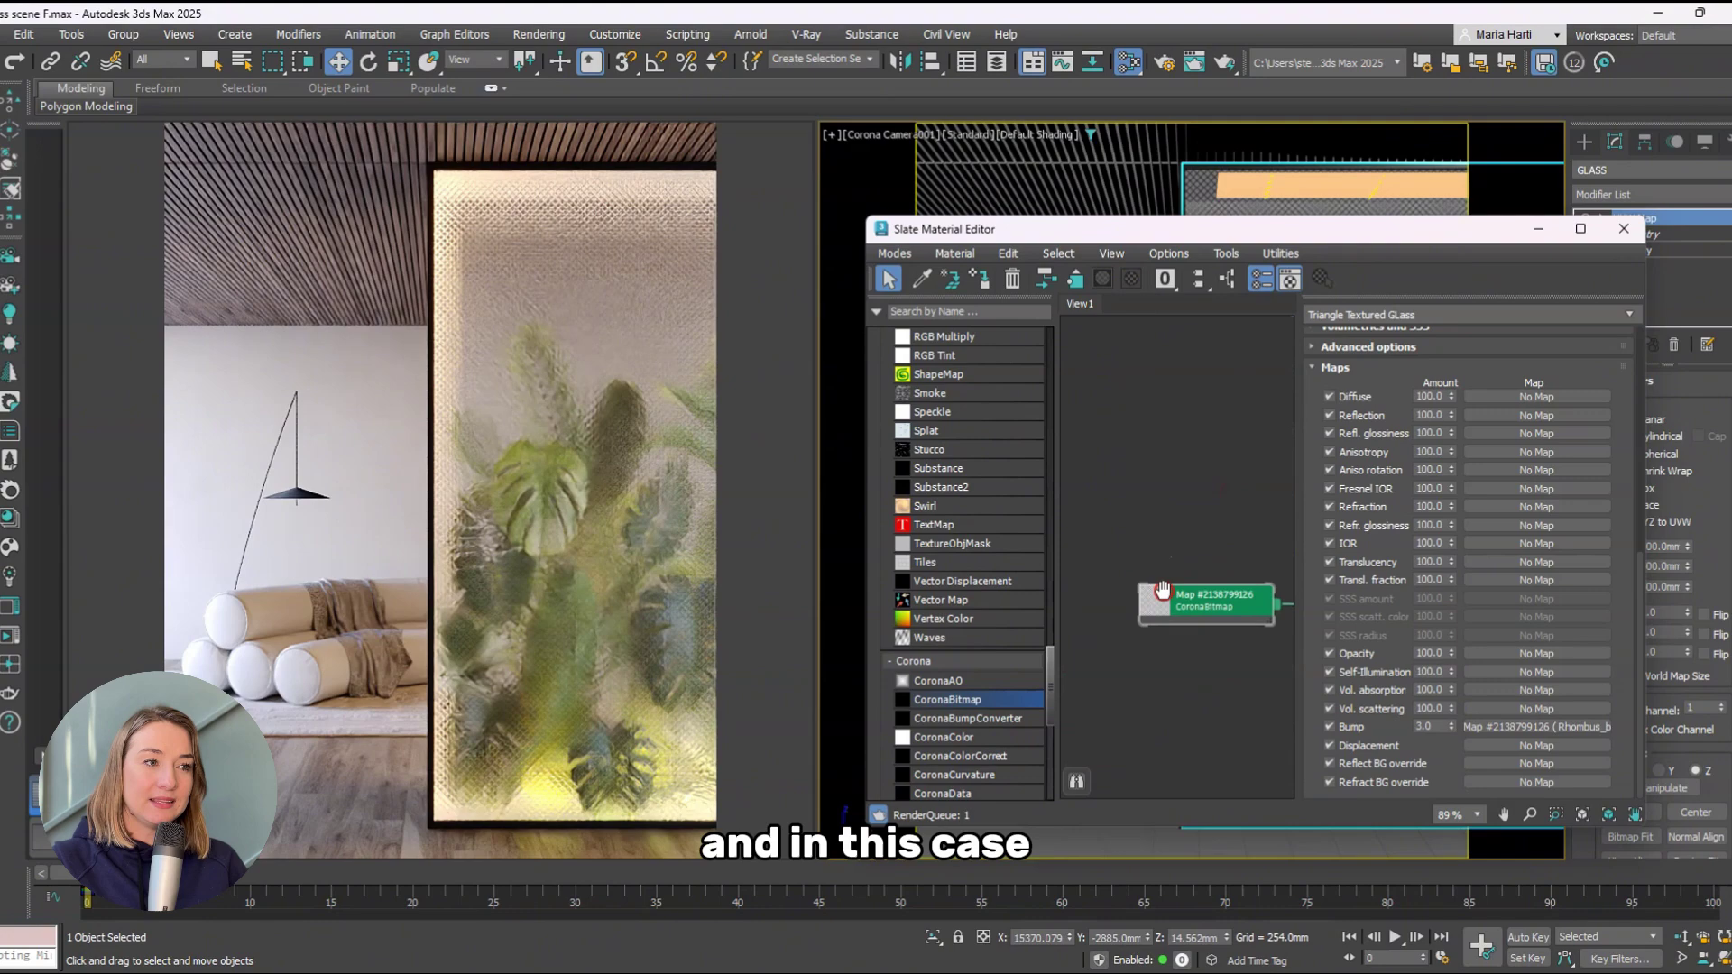
{"action": "left_click", "coordinate": [1199, 614]}
{"action": "left_click", "coordinate": [1448, 603]}
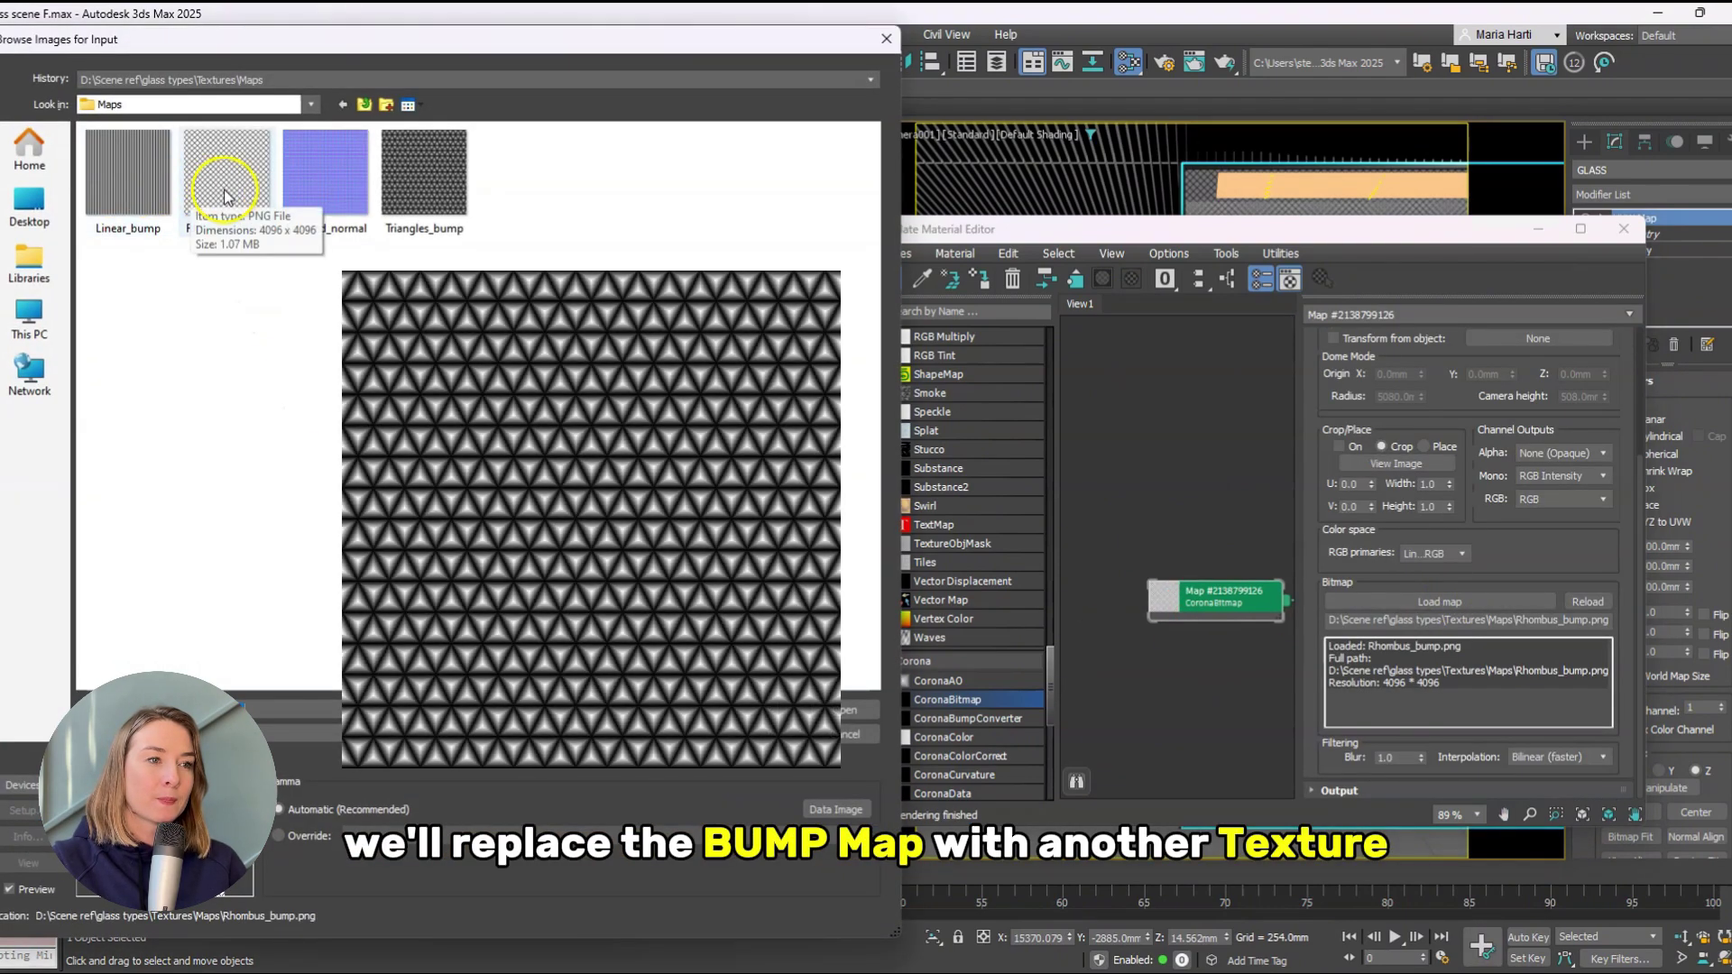
{"action": "left_click", "coordinate": [431, 181]}
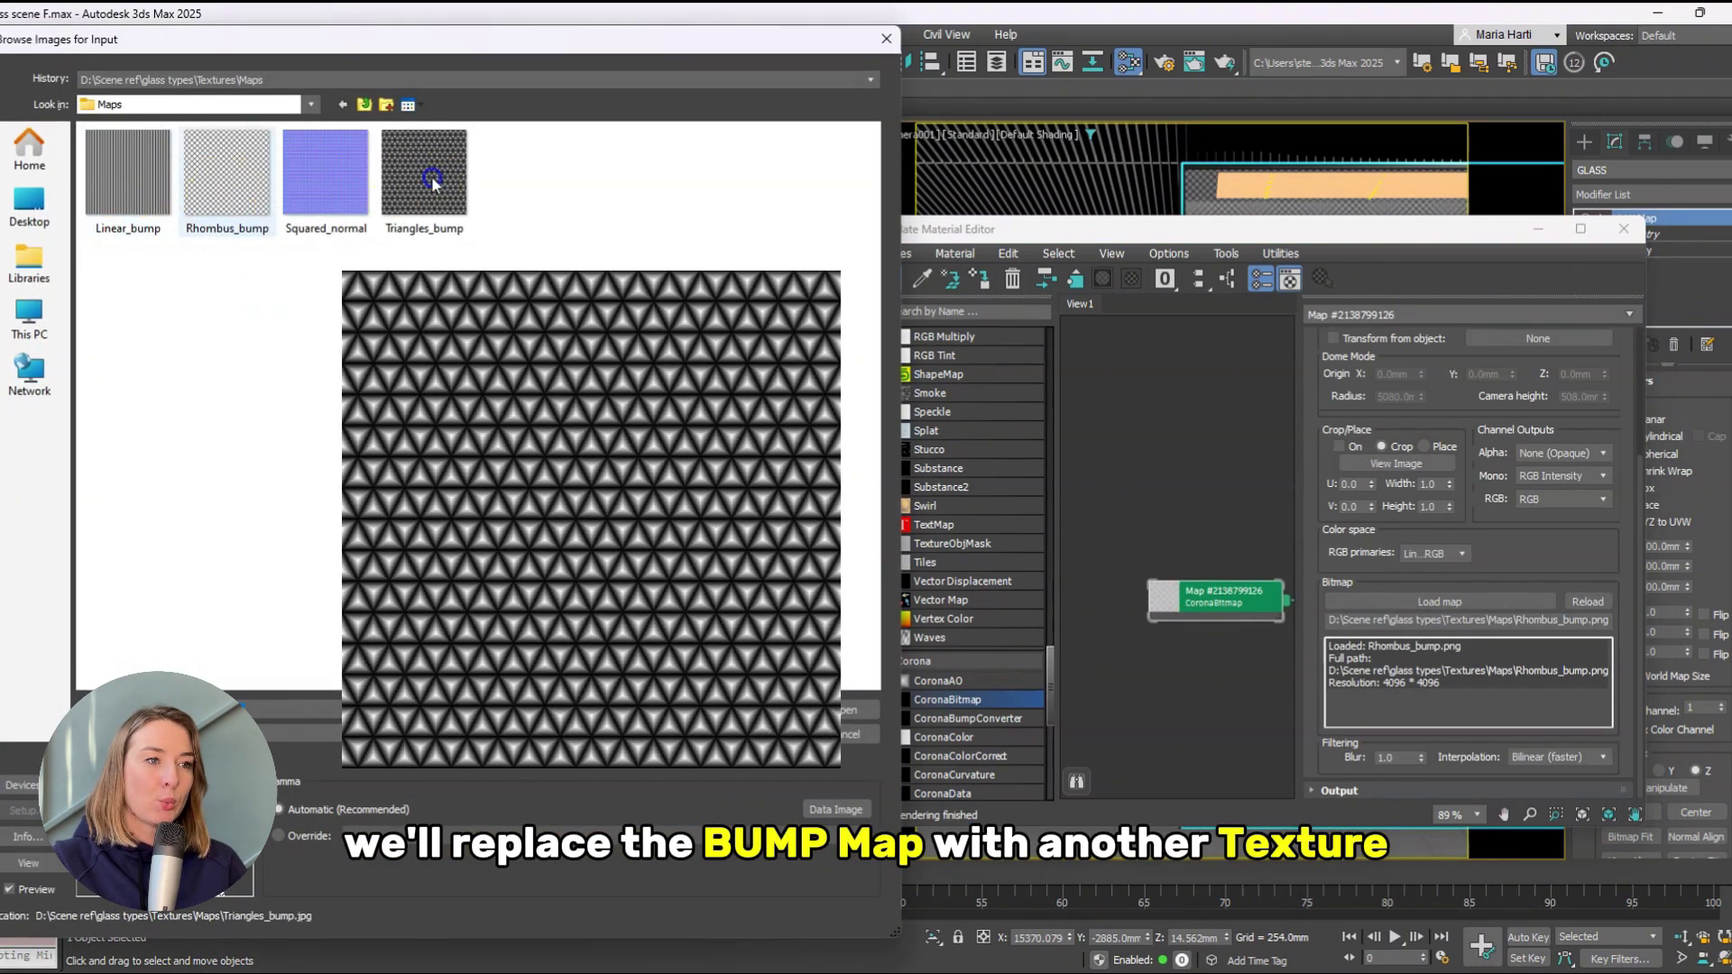
{"action": "double_click", "coordinate": [432, 180]}
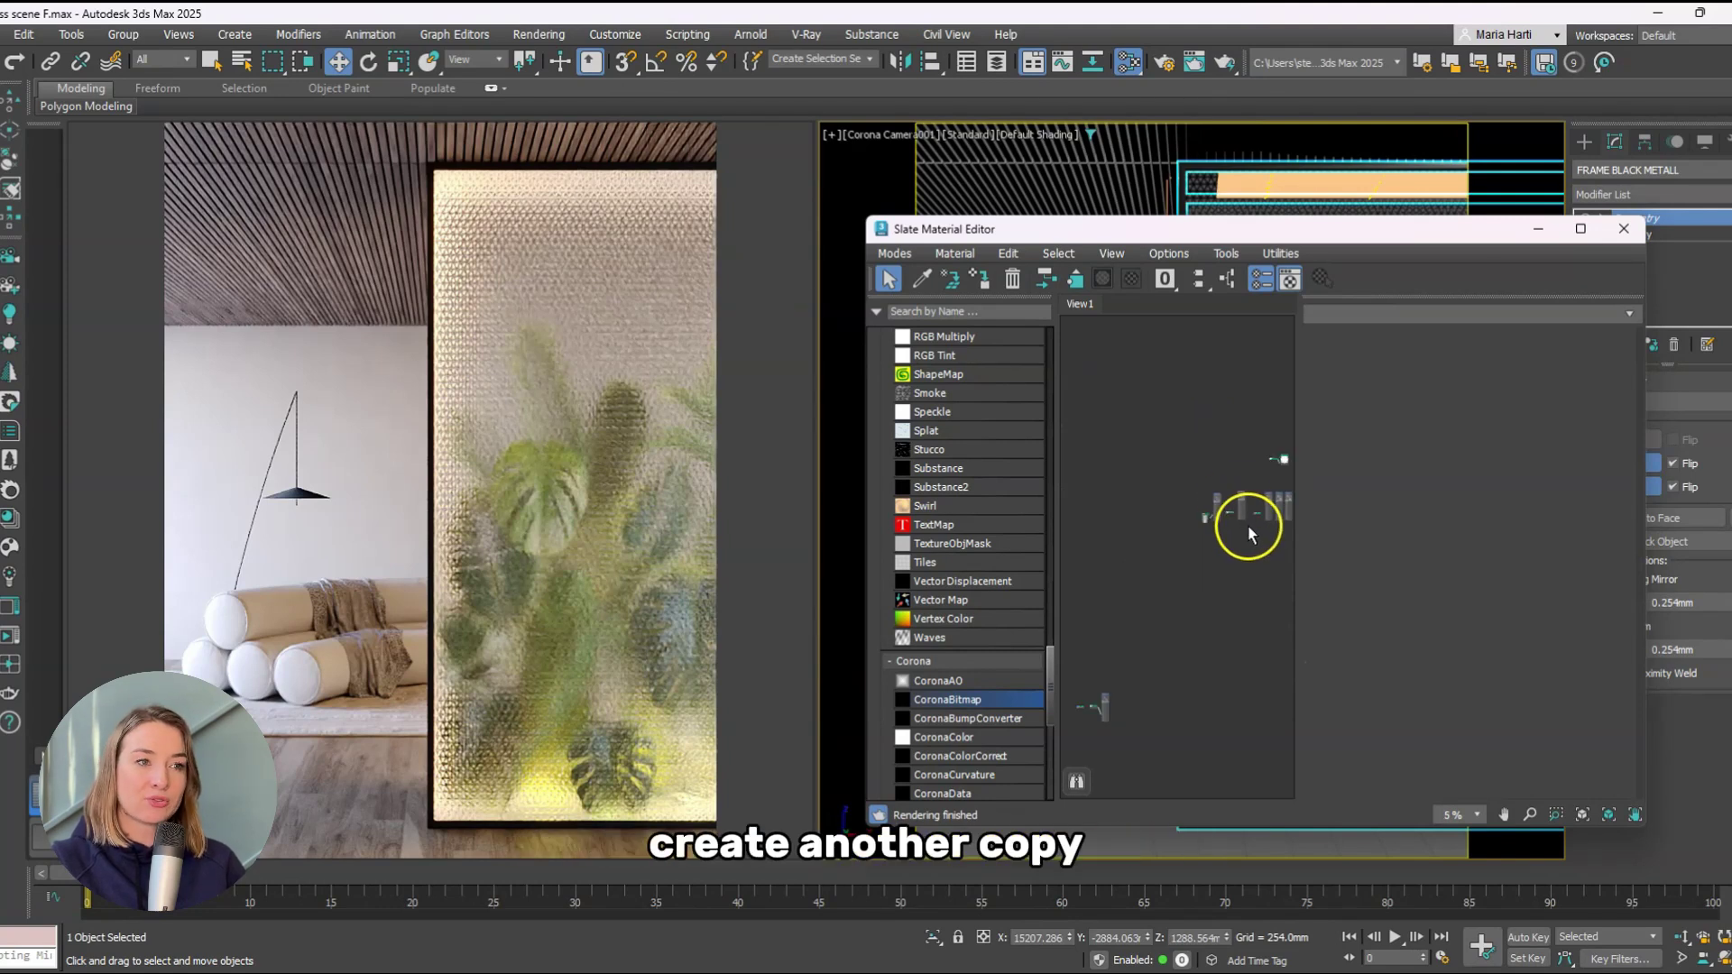
Connect a CoronaNormal map to the newest copy's Bump input
{"action": "double_click", "coordinate": [1195, 527]}
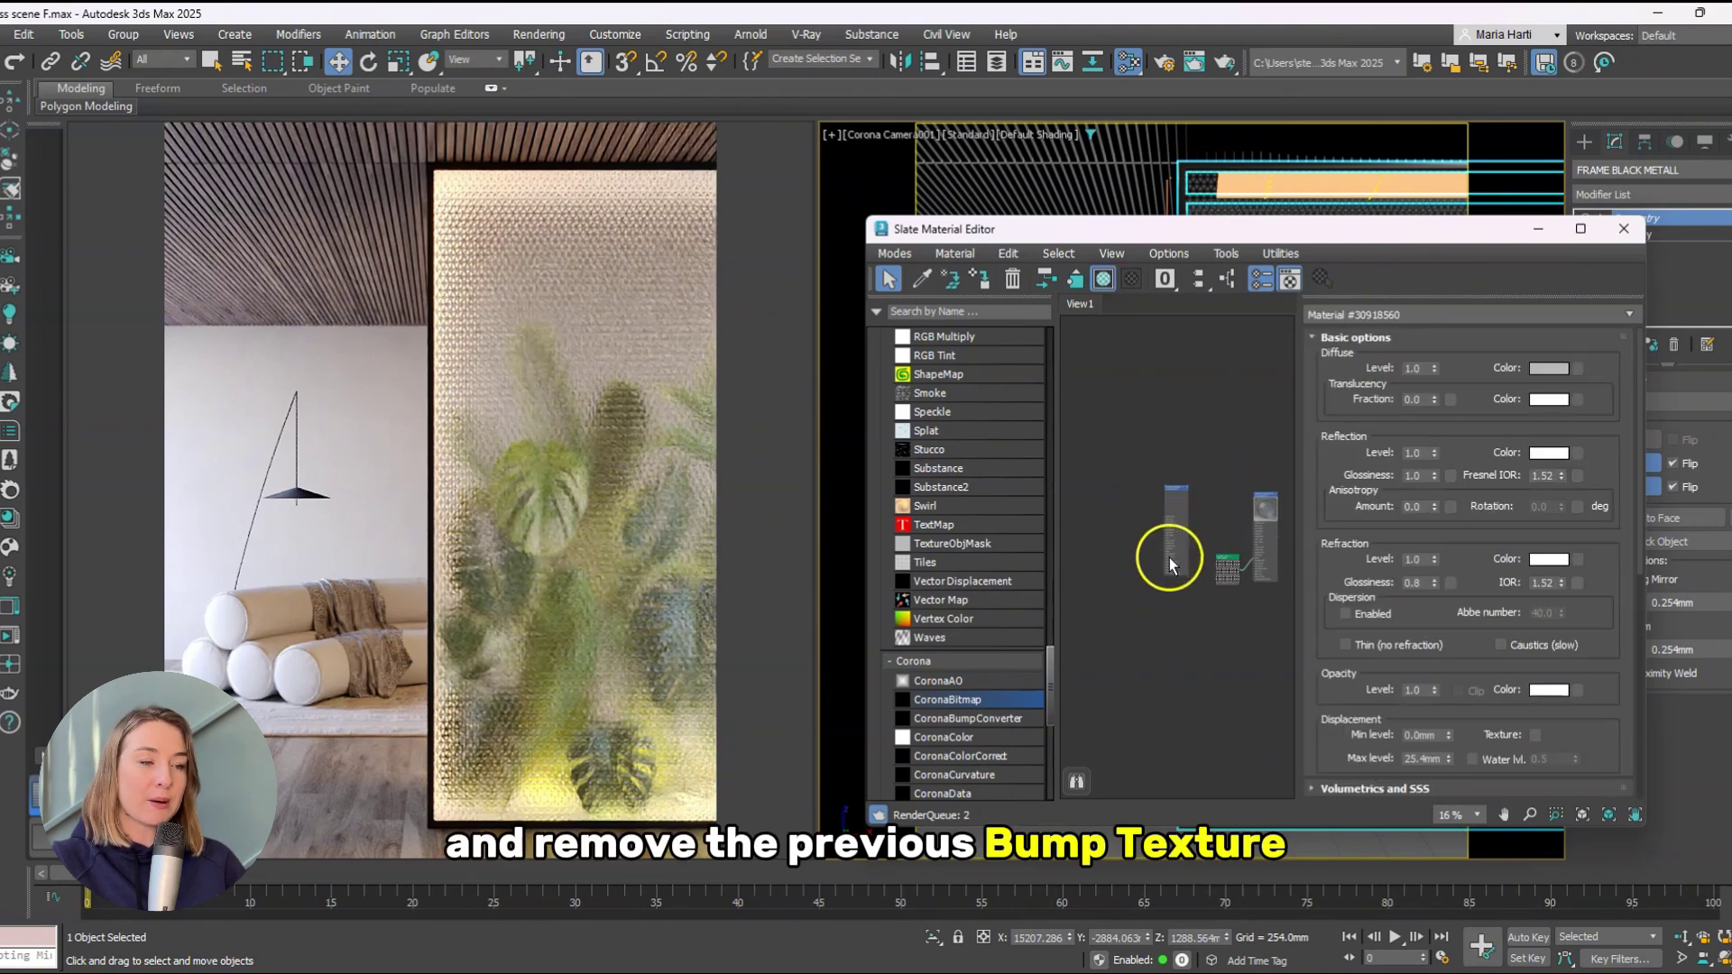
{"action": "scroll", "coordinate": [1169, 557], "scroll_direction": "up", "scroll_amount": 5}
{"action": "scroll", "coordinate": [971, 717], "scroll_direction": "down", "scroll_amount": 3}
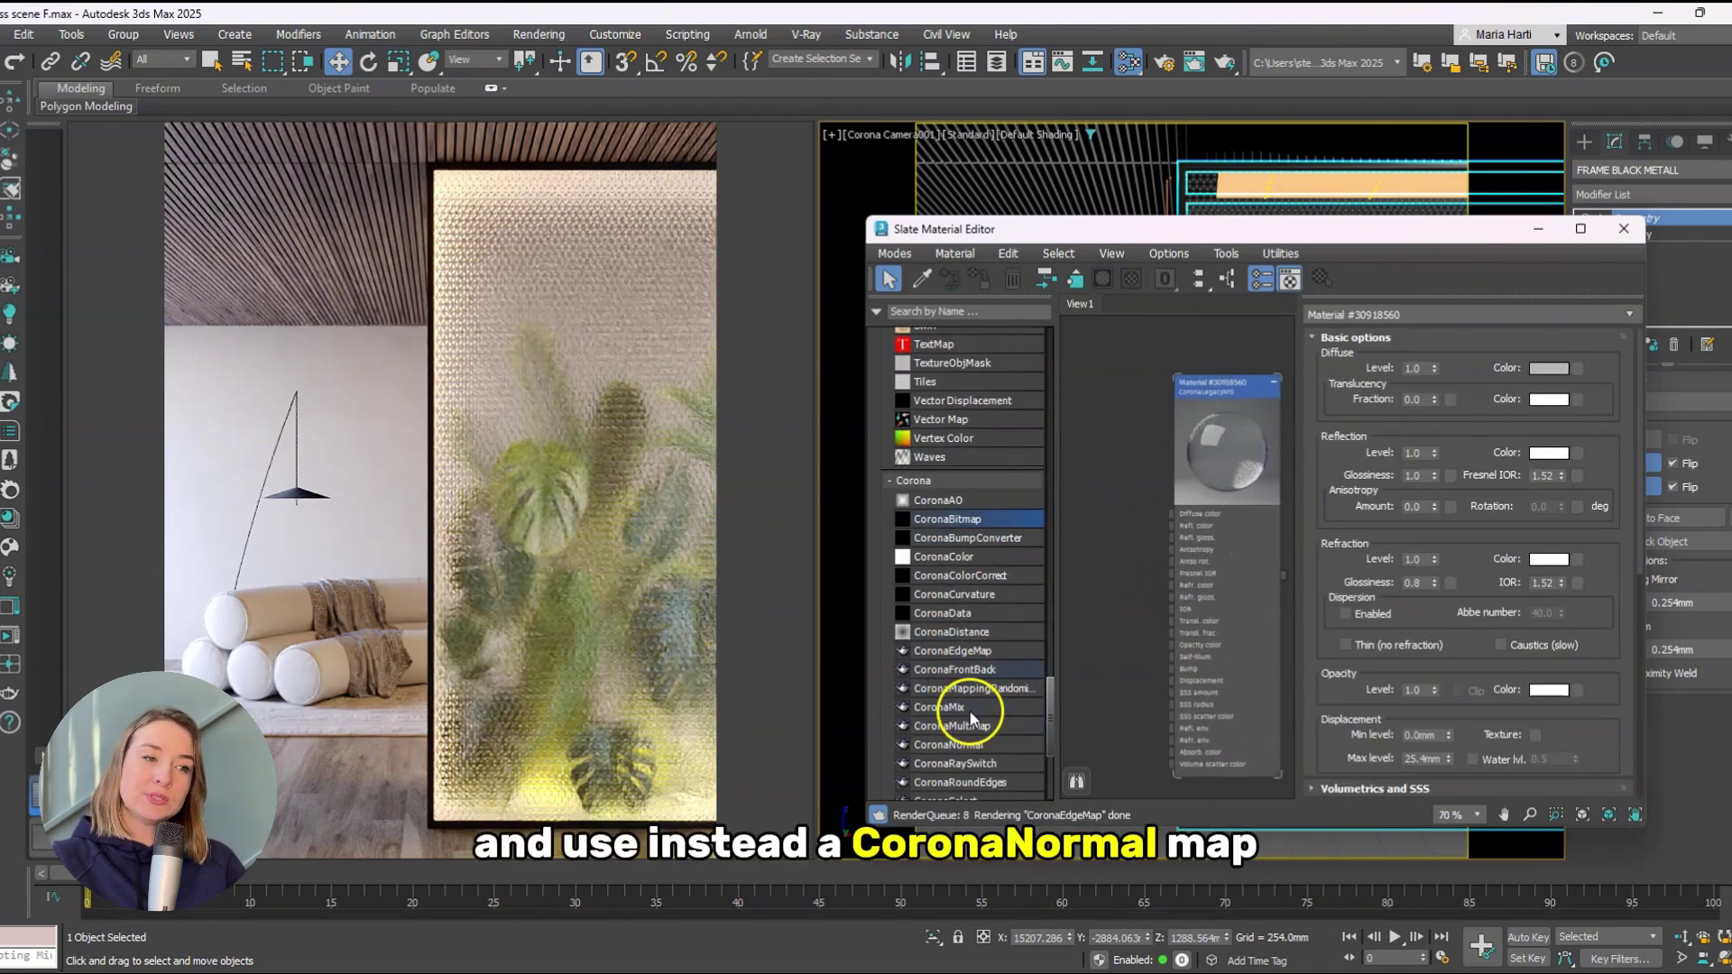
{"action": "scroll", "coordinate": [970, 717], "scroll_direction": "down", "scroll_amount": 1}
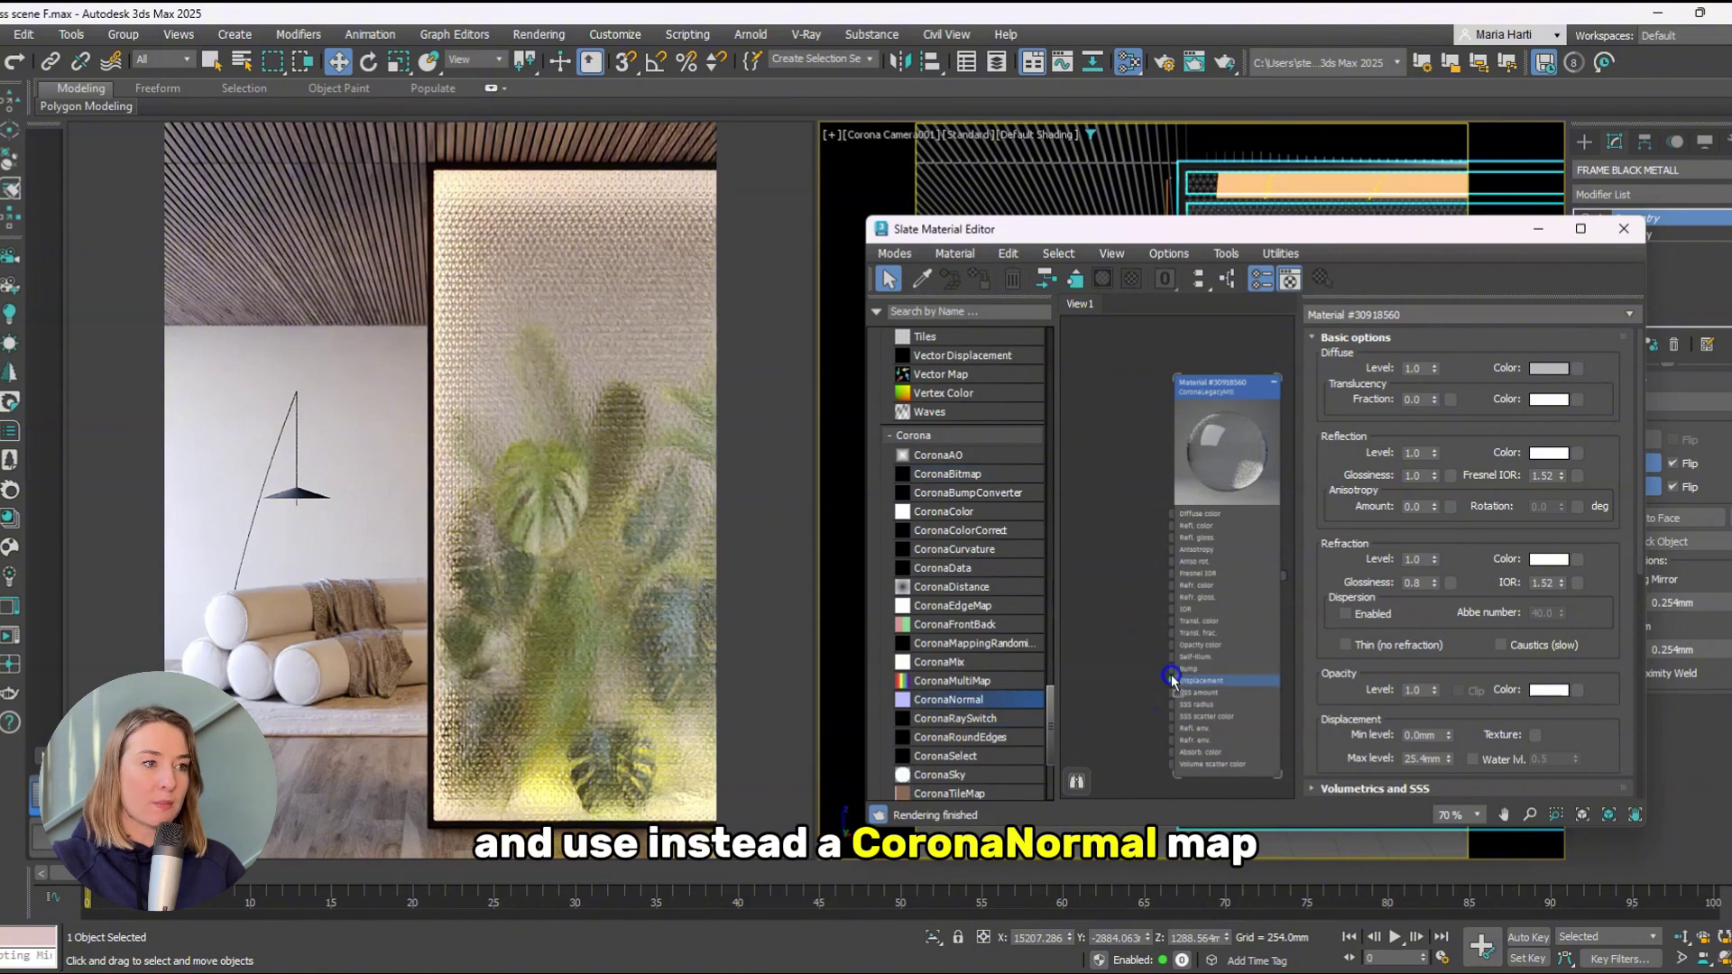
{"action": "left_click_drag", "start_coordinate": [1170, 669], "coordinate": [1171, 669]}
{"action": "middle_click_drag", "start_coordinate": [1119, 676], "coordinate": [1192, 599]}
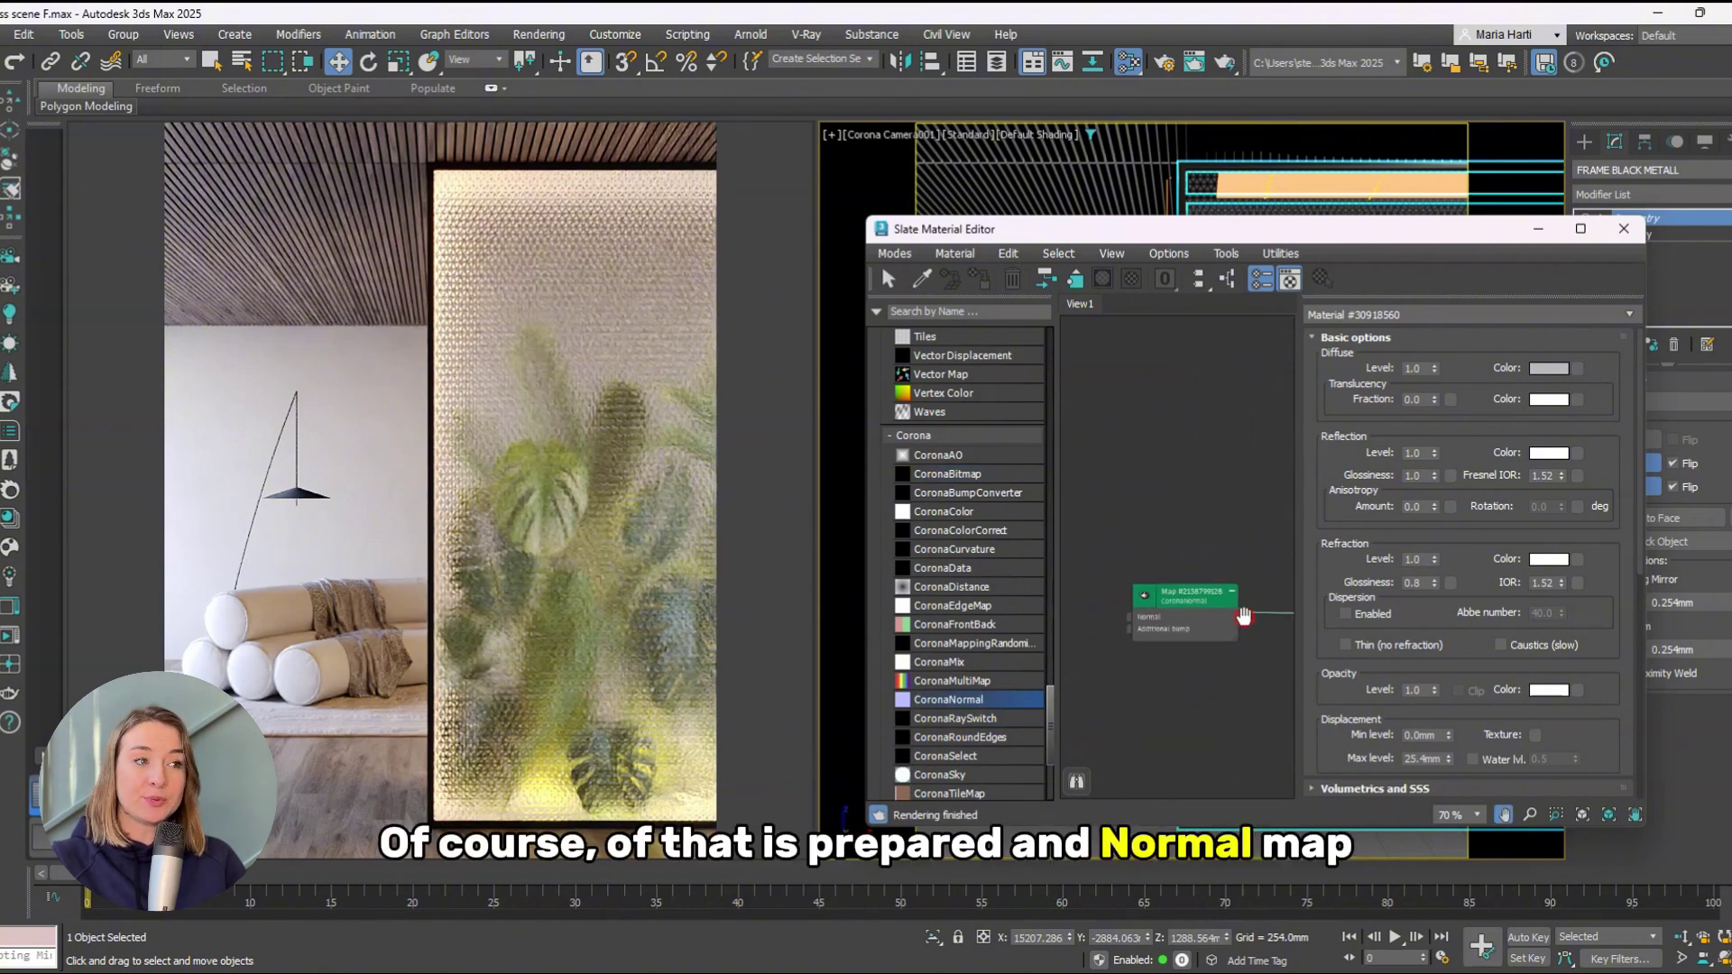
{"action": "double_click", "coordinate": [1194, 598]}
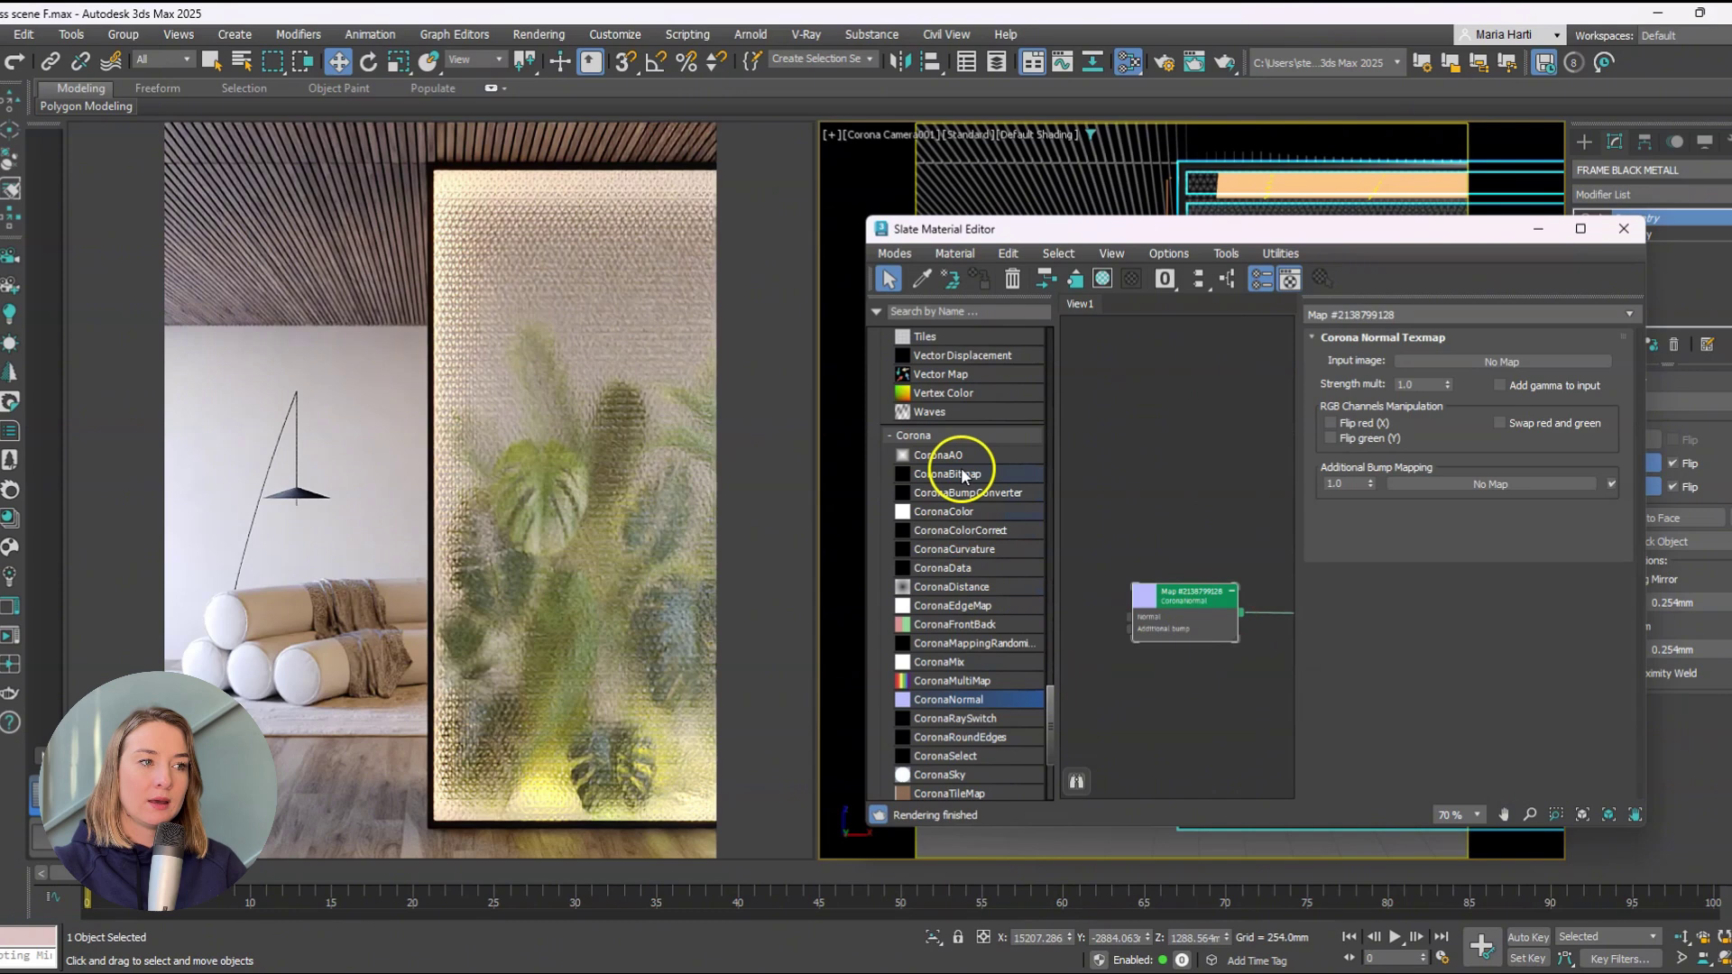
Feed the normal map a Squared_normal CoronaBitmap, add gamma to input, and set strength 0.6
{"action": "left_click_drag", "start_coordinate": [947, 473], "coordinate": [1132, 616]}
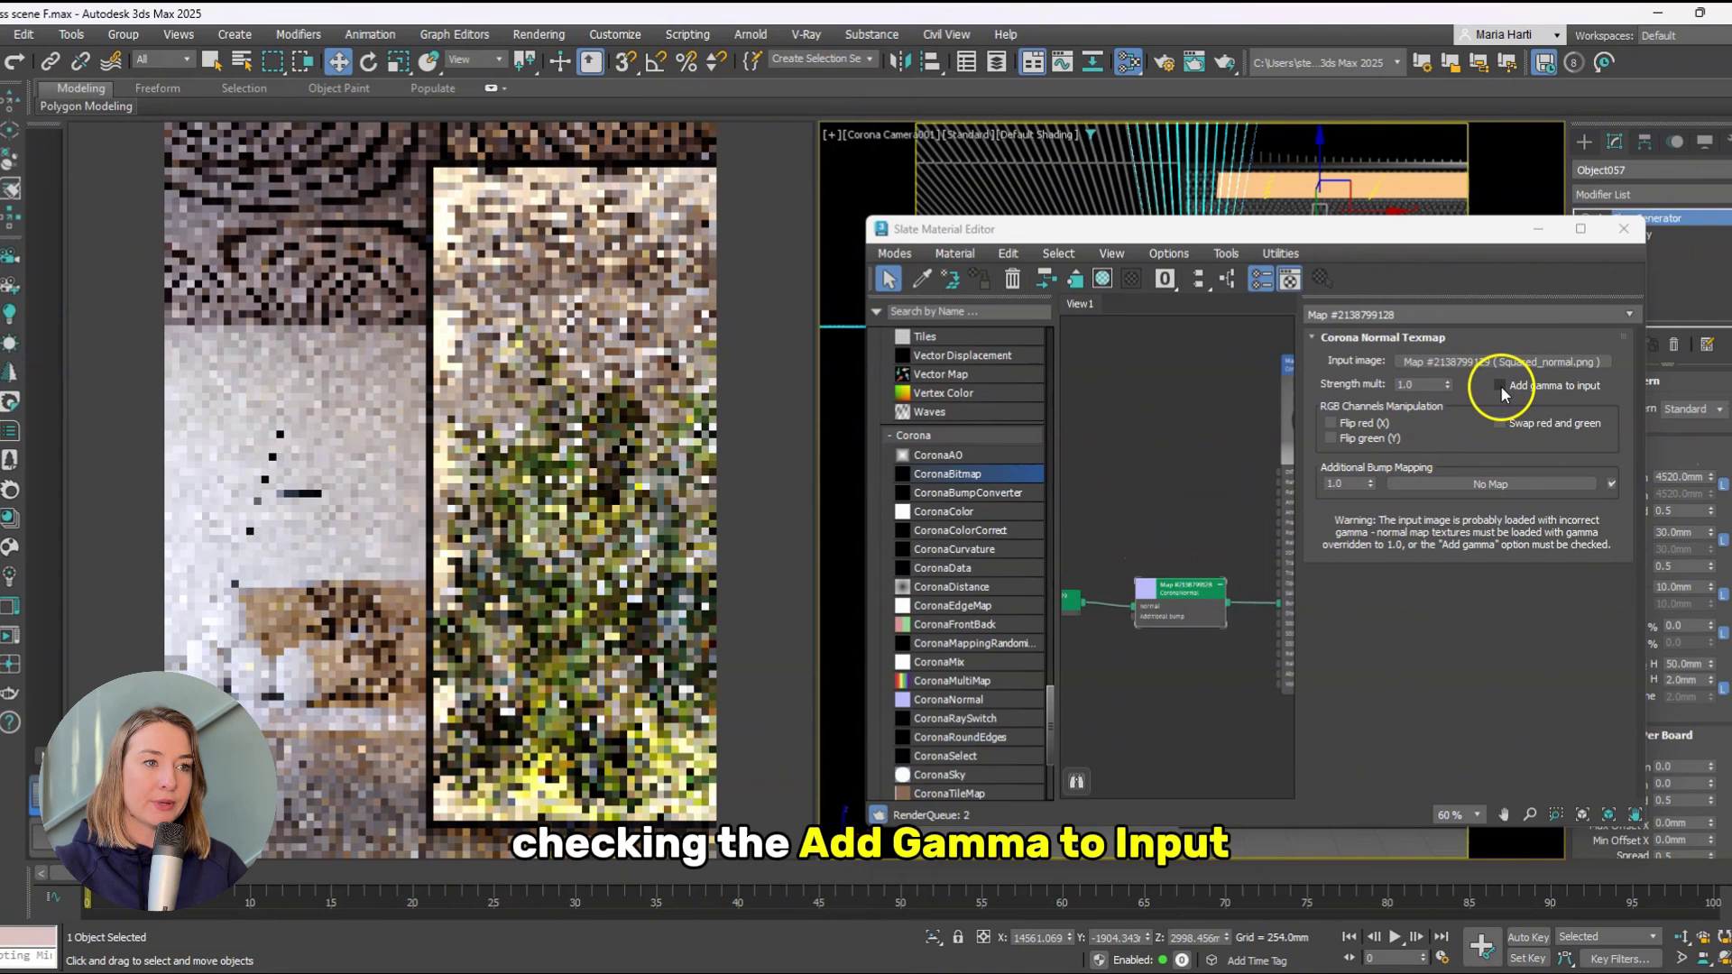
{"action": "left_click", "coordinate": [1500, 385]}
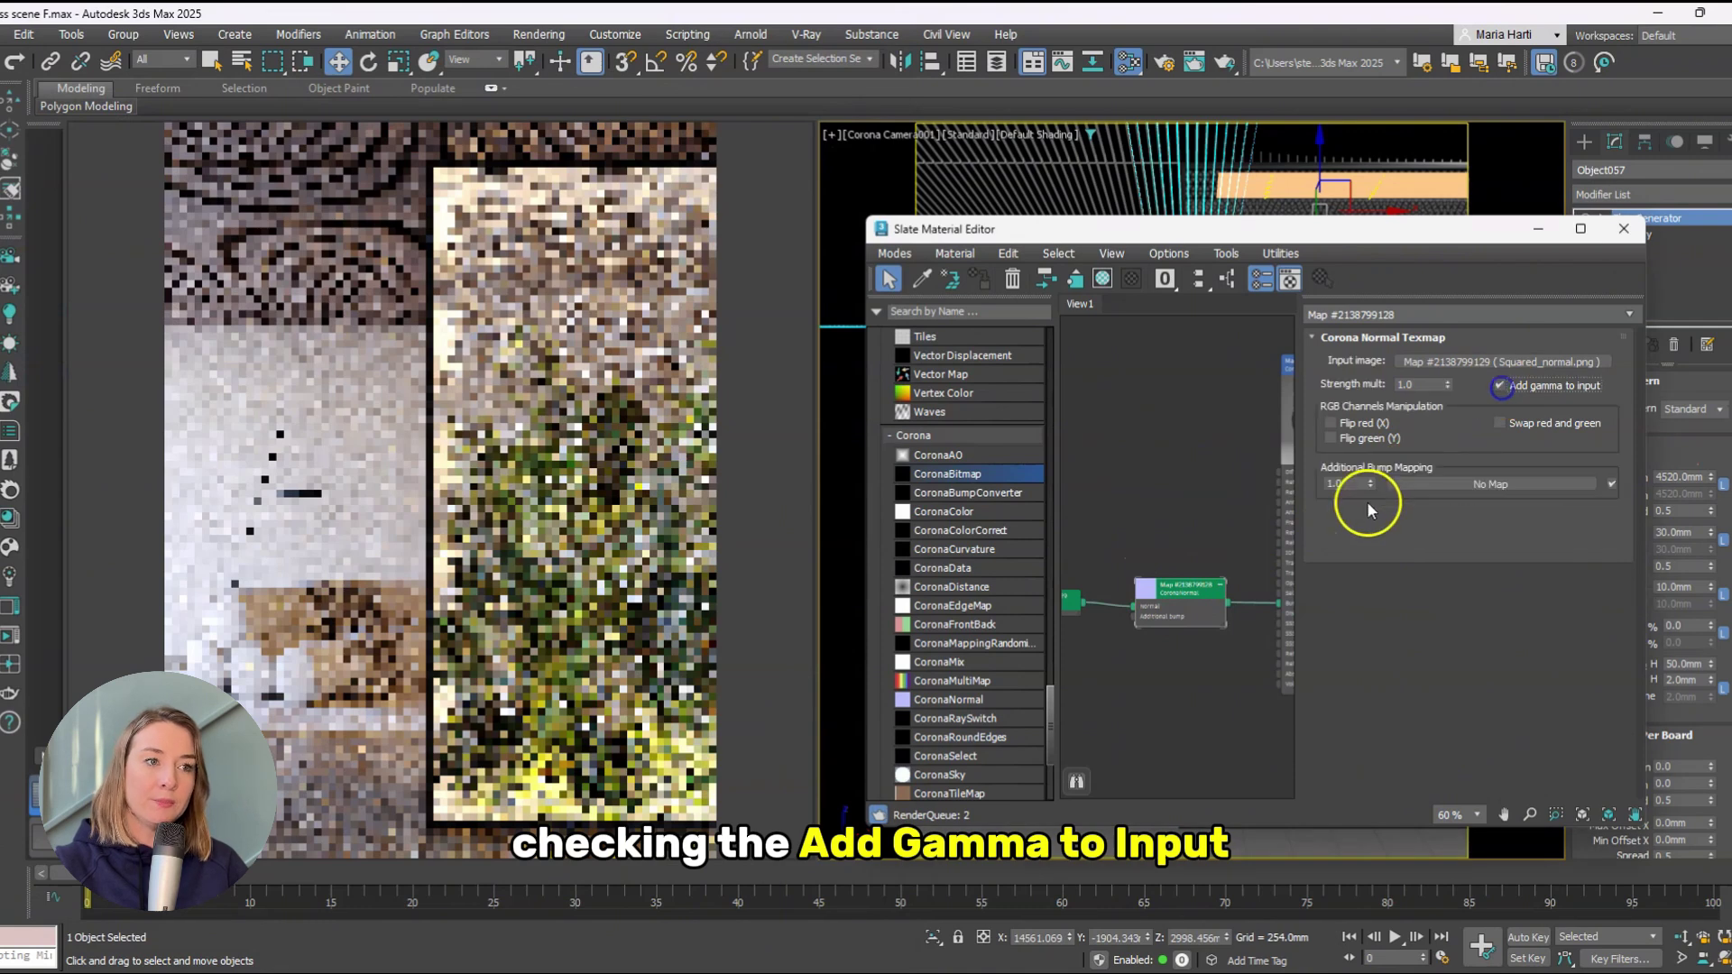
{"action": "double_click", "coordinate": [1416, 386]}
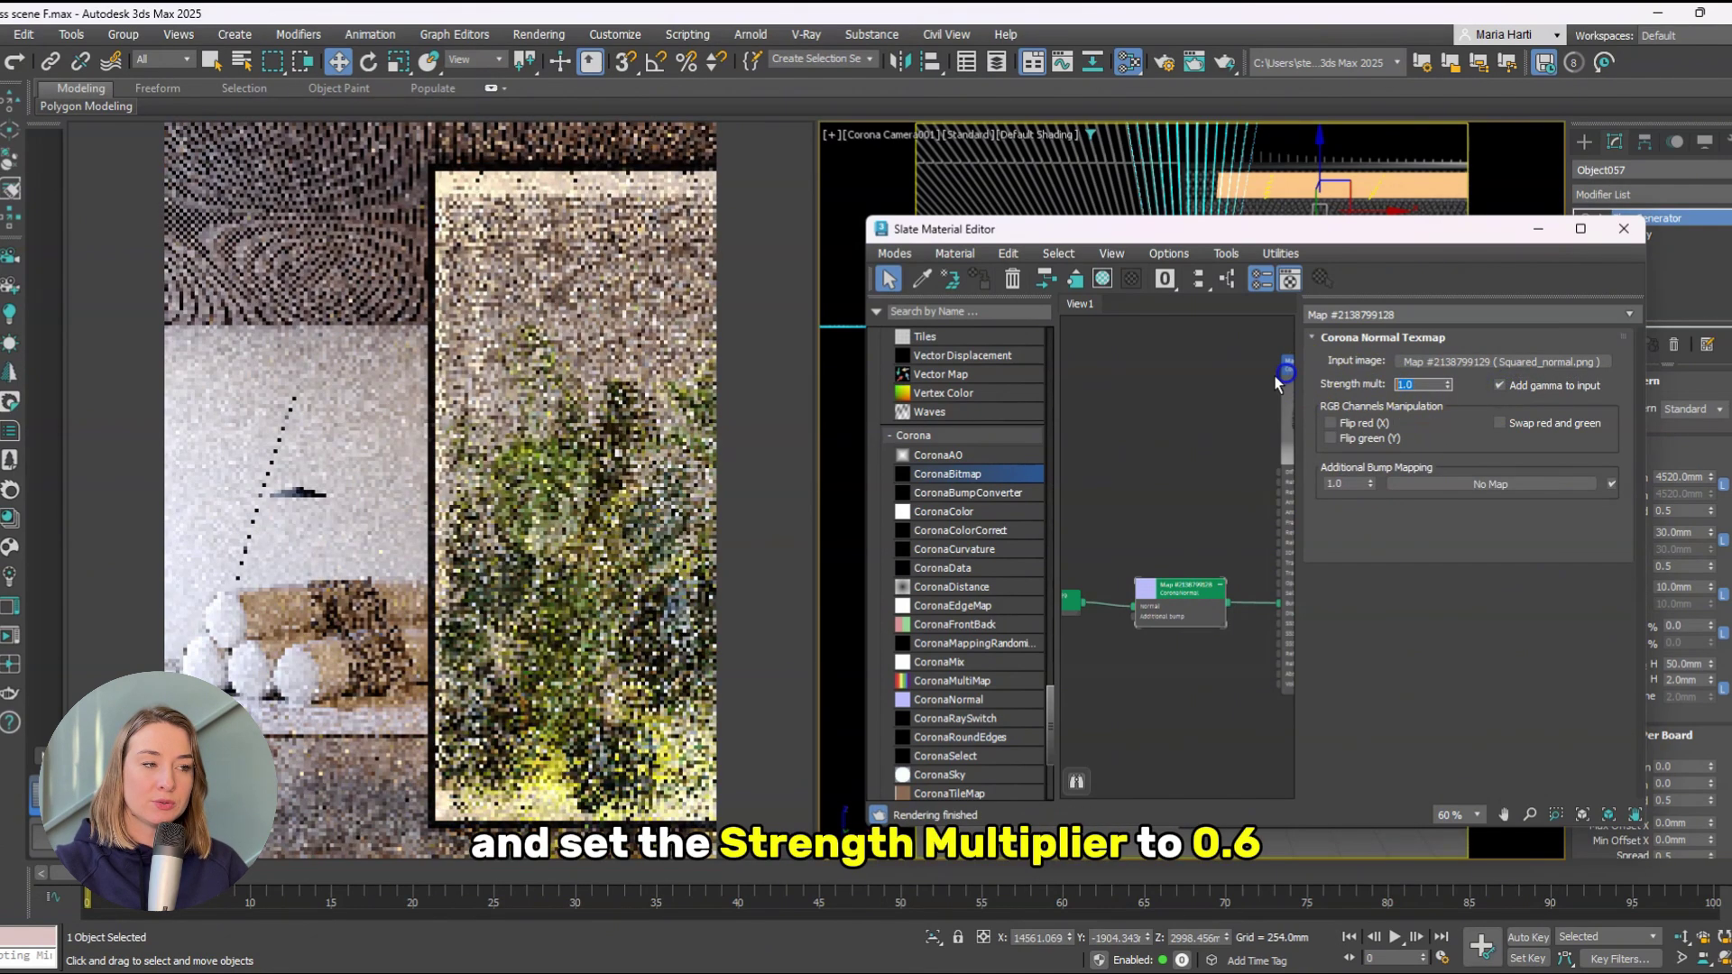
{"action": "type", "text": ".6"}
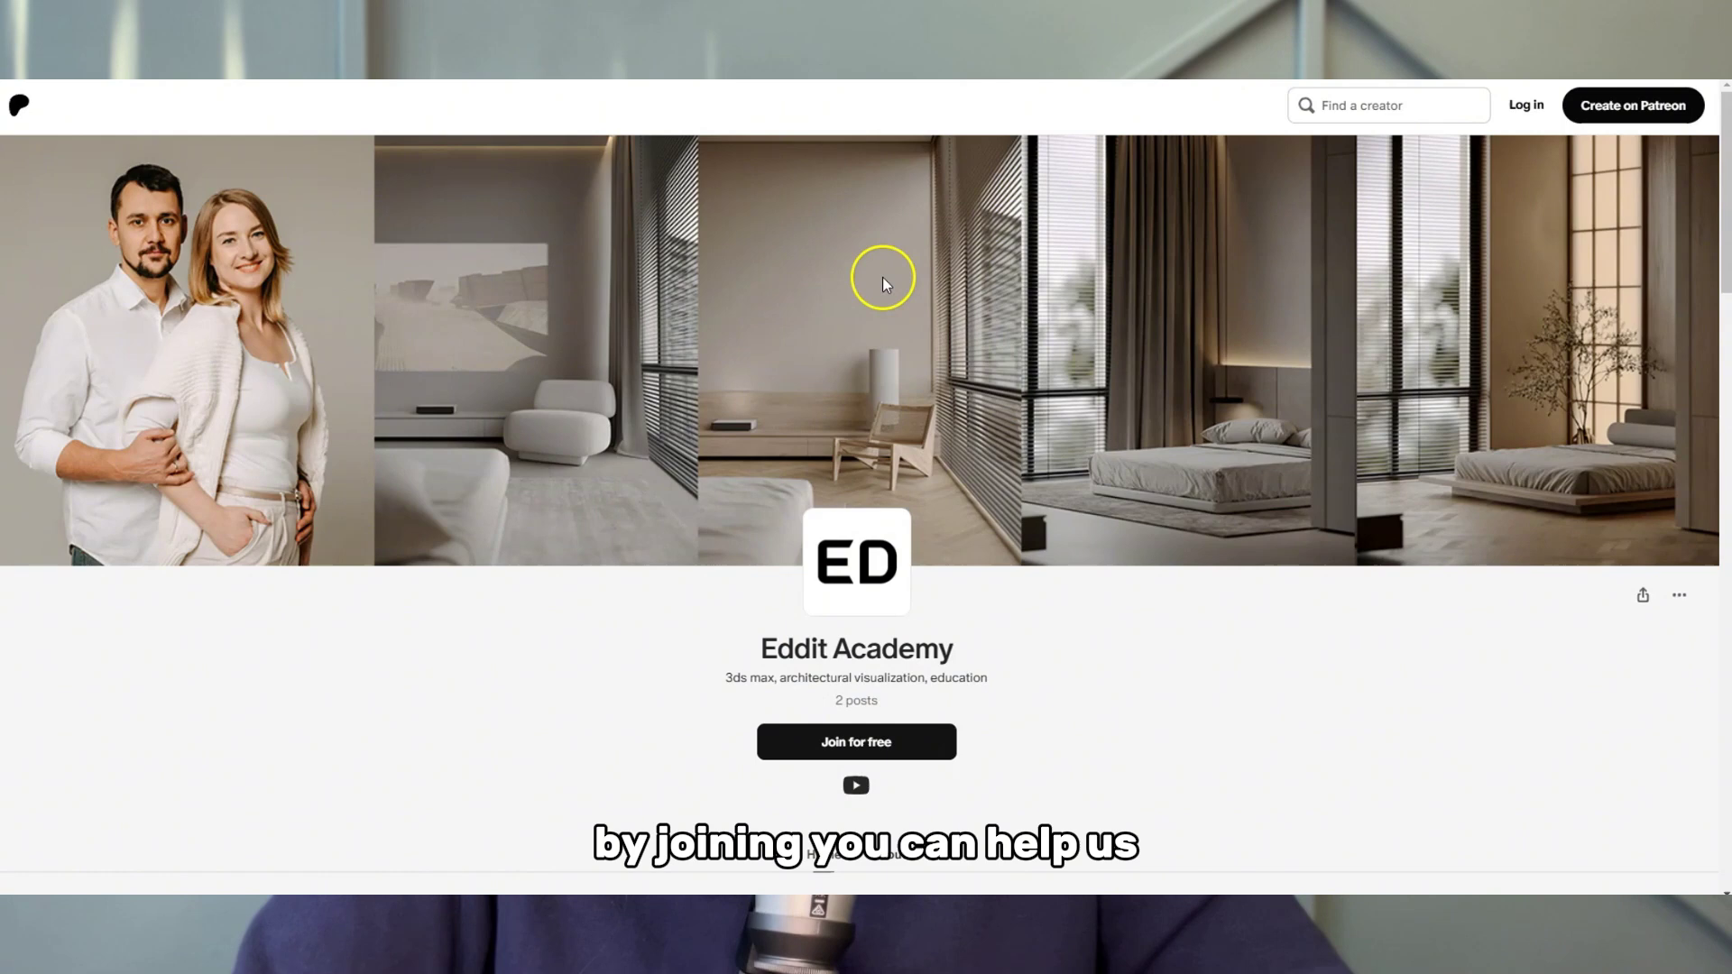
Show the About section of Eddit Academy's Patreon page listing patron benefits
{"action": "scroll", "coordinate": [882, 278], "scroll_direction": "down", "scroll_amount": 10}
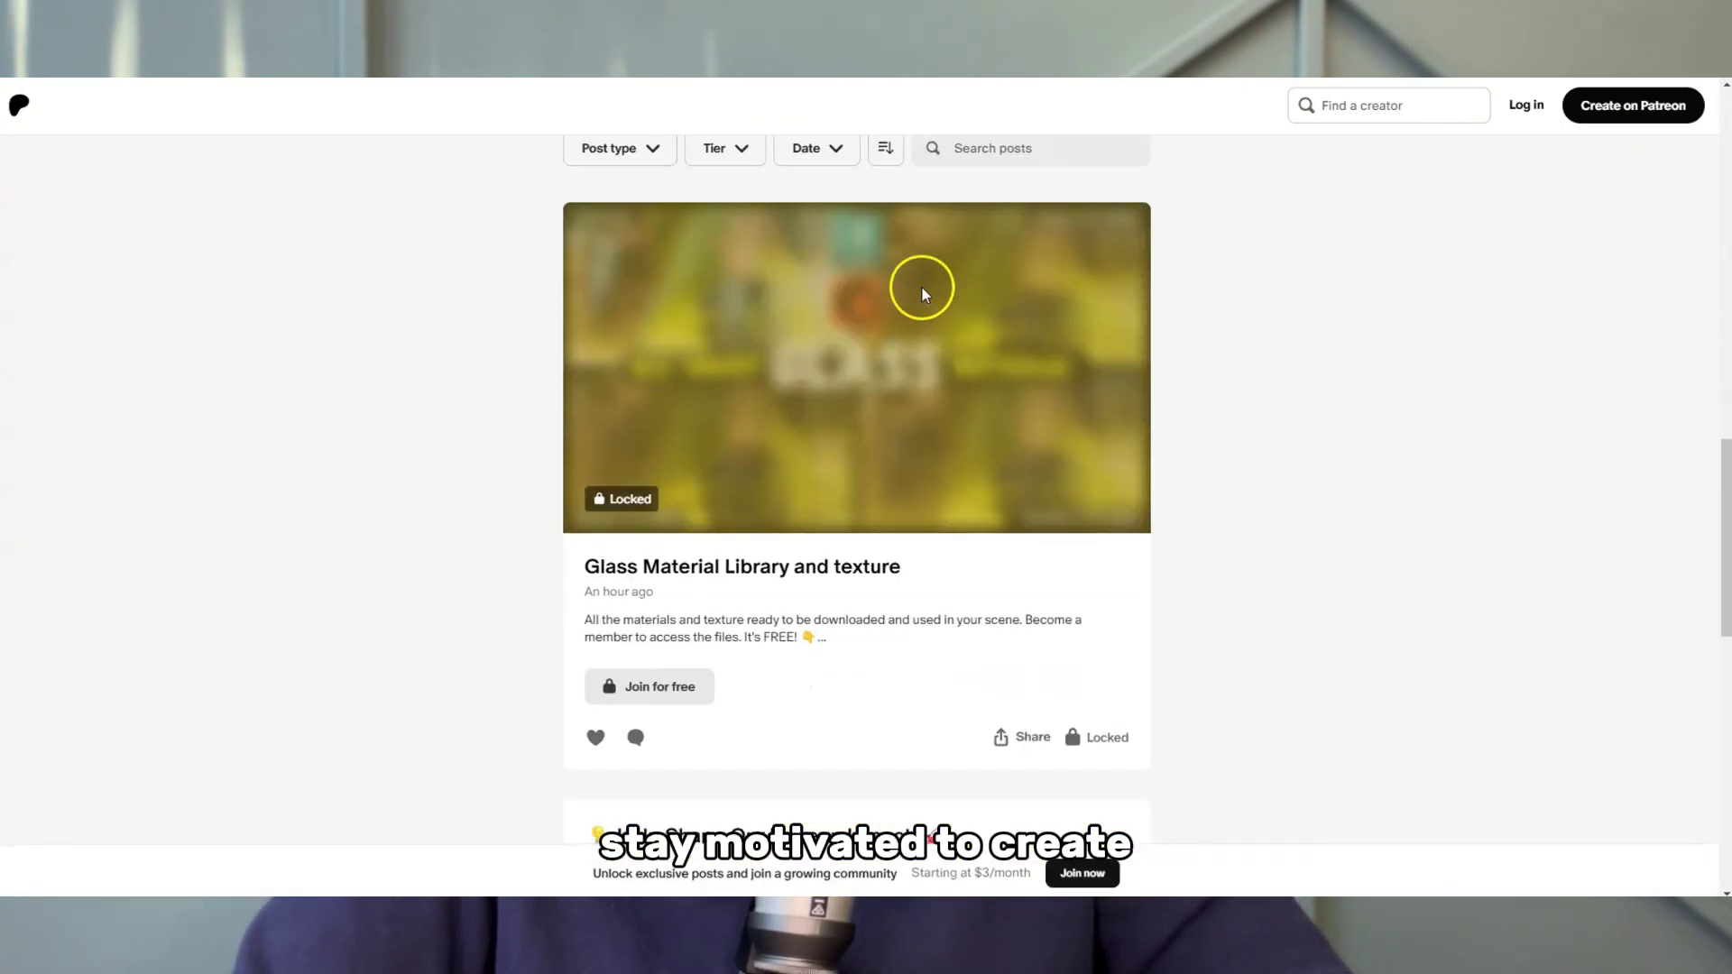
{"action": "scroll", "coordinate": [922, 285], "scroll_direction": "up", "scroll_amount": 12}
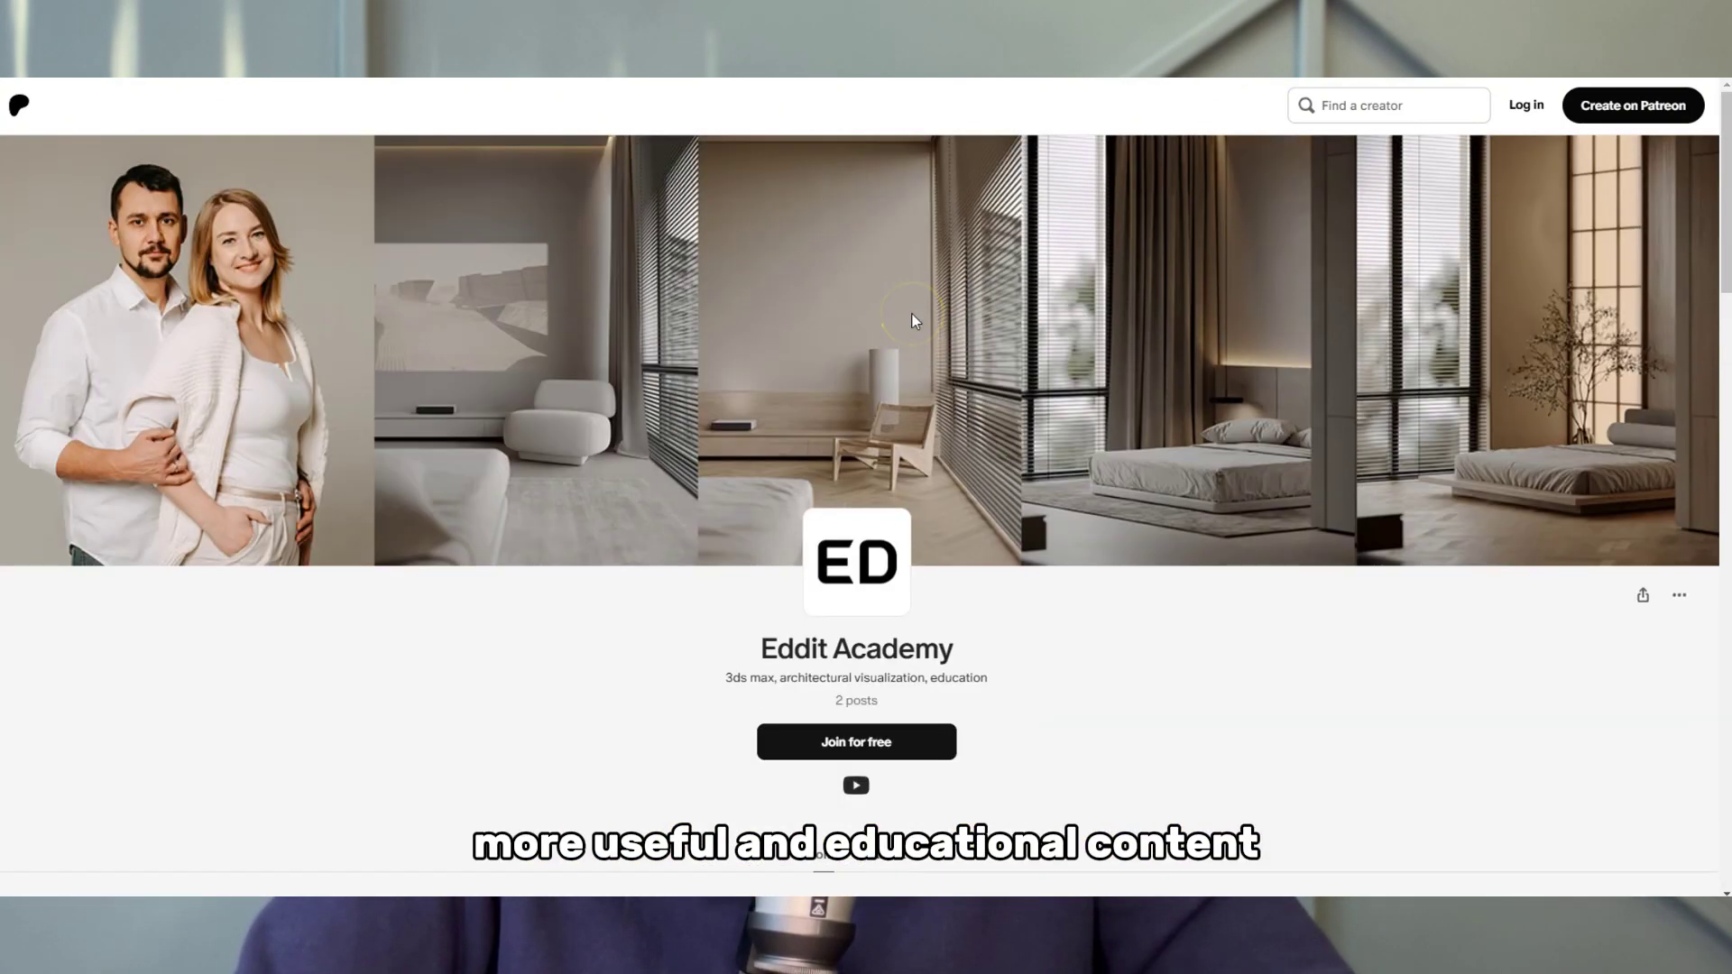
{"action": "scroll", "coordinate": [859, 314], "scroll_direction": "down", "scroll_amount": 5}
{"action": "left_click", "coordinate": [905, 311]}
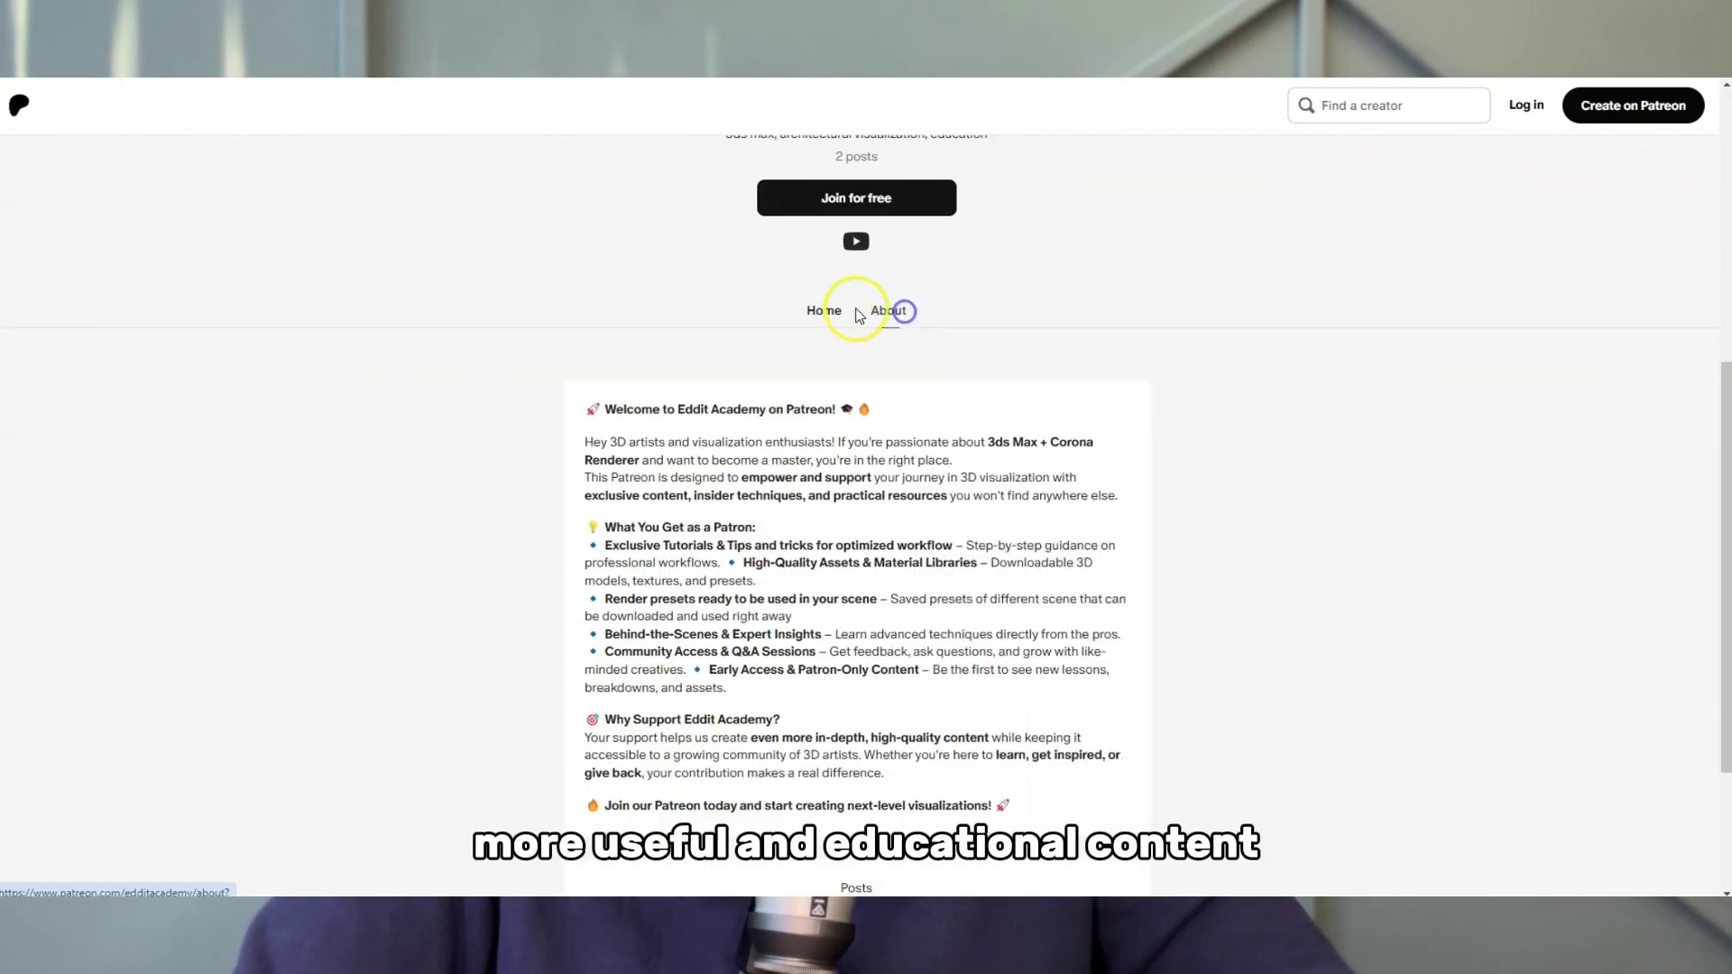